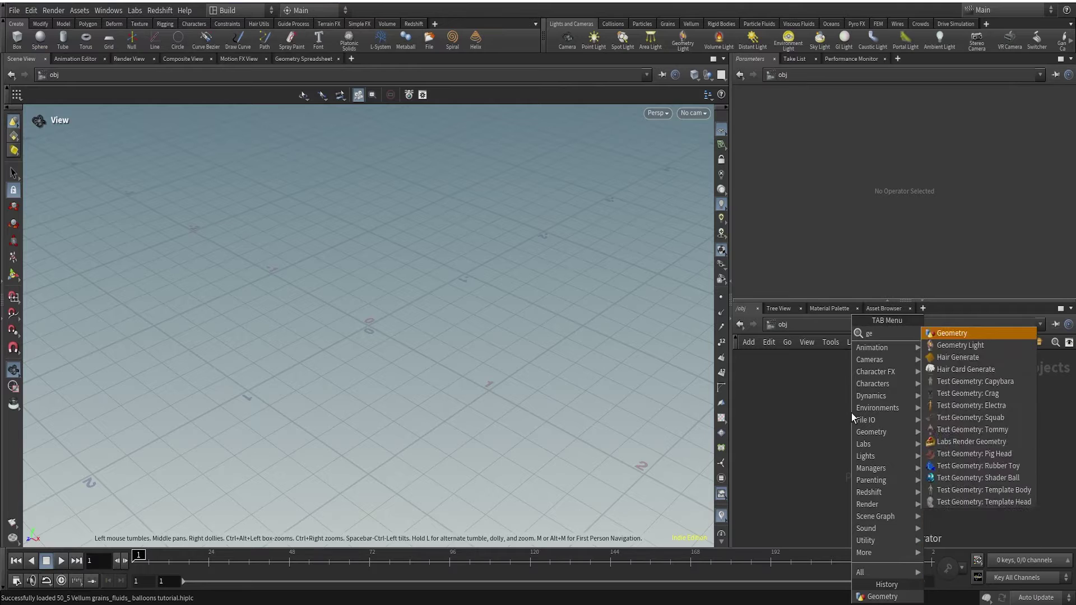
# Create a Geometry object named Sim and color it purple
pyautogui.press('Return')
pyautogui.click(873, 455)
pyautogui.doubleClick(936, 446)
pyautogui.write('Sim')
pyautogui.press('Return')
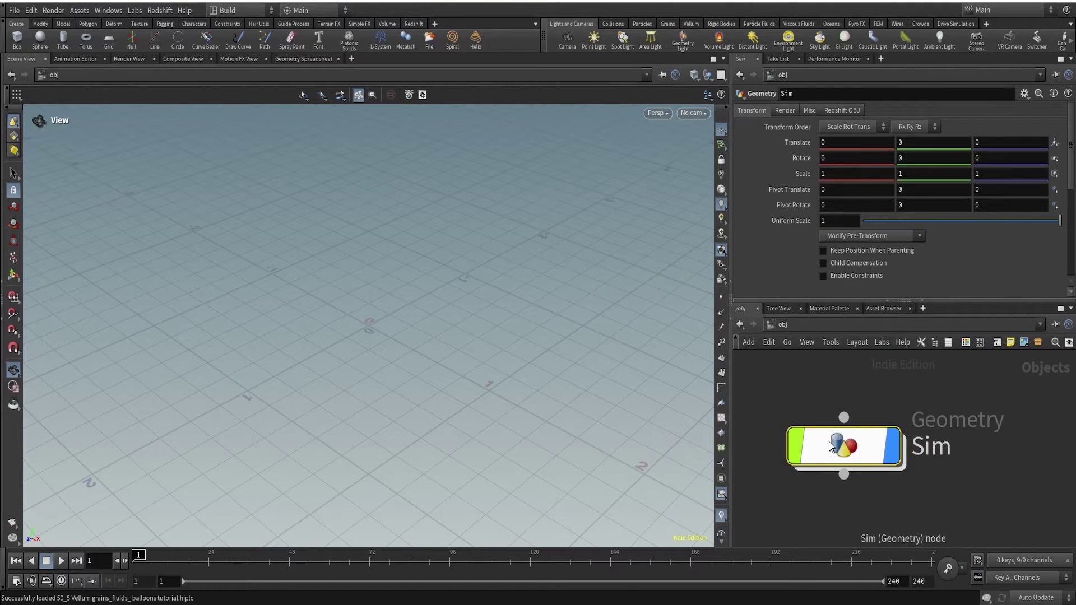
pyautogui.press('c')
pyautogui.click(1001, 526)
pyautogui.press('c')
# Inside Sim, add a File node, file1, loading heart.abc
pyautogui.doubleClick(867, 460)
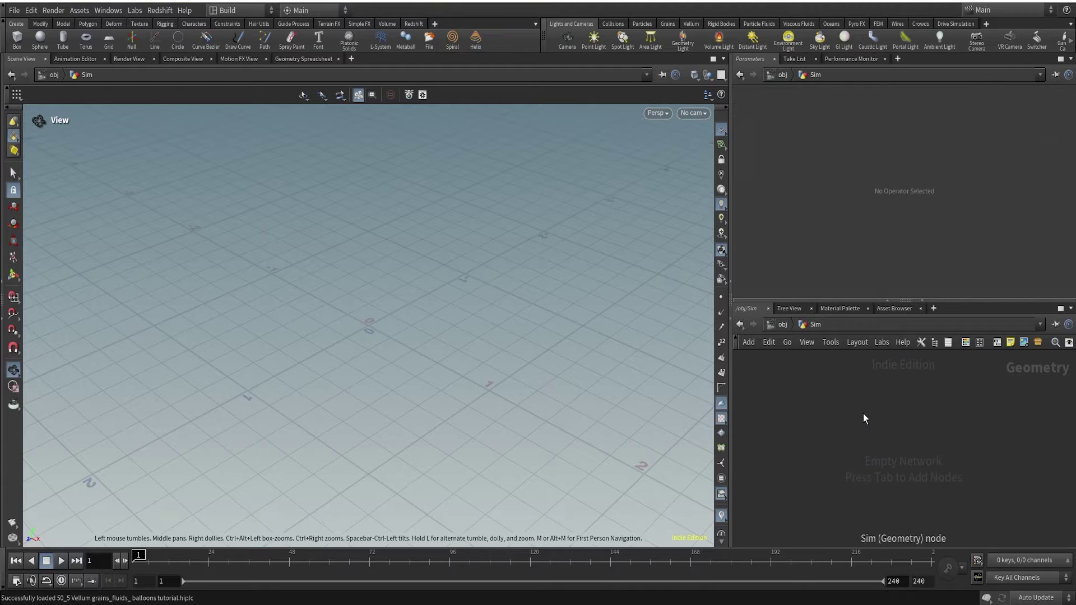
pyautogui.press('Tab')
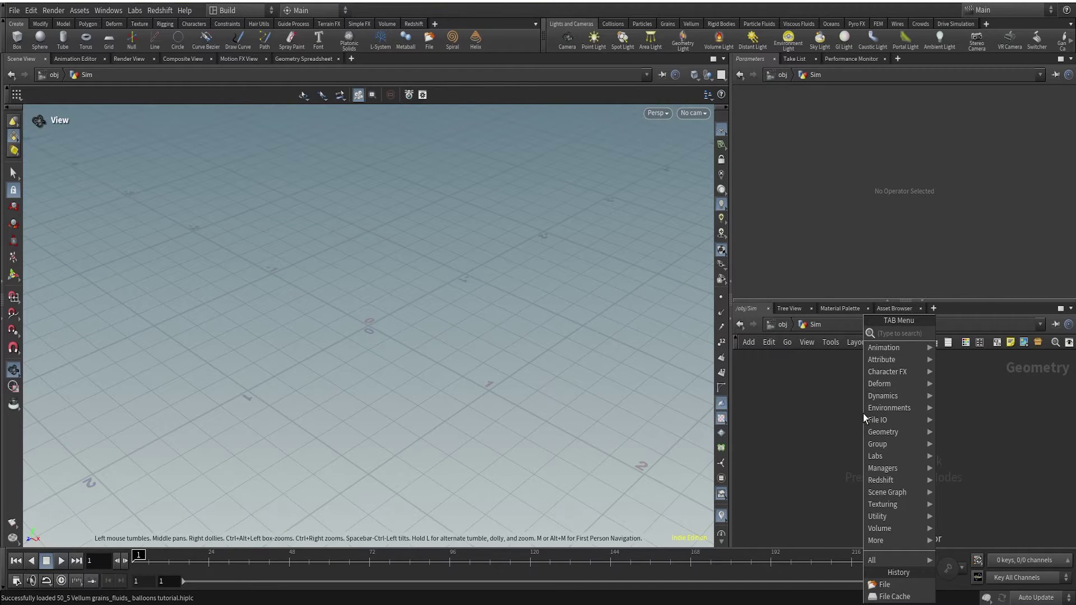
pyautogui.write('file')
pyautogui.press('Return')
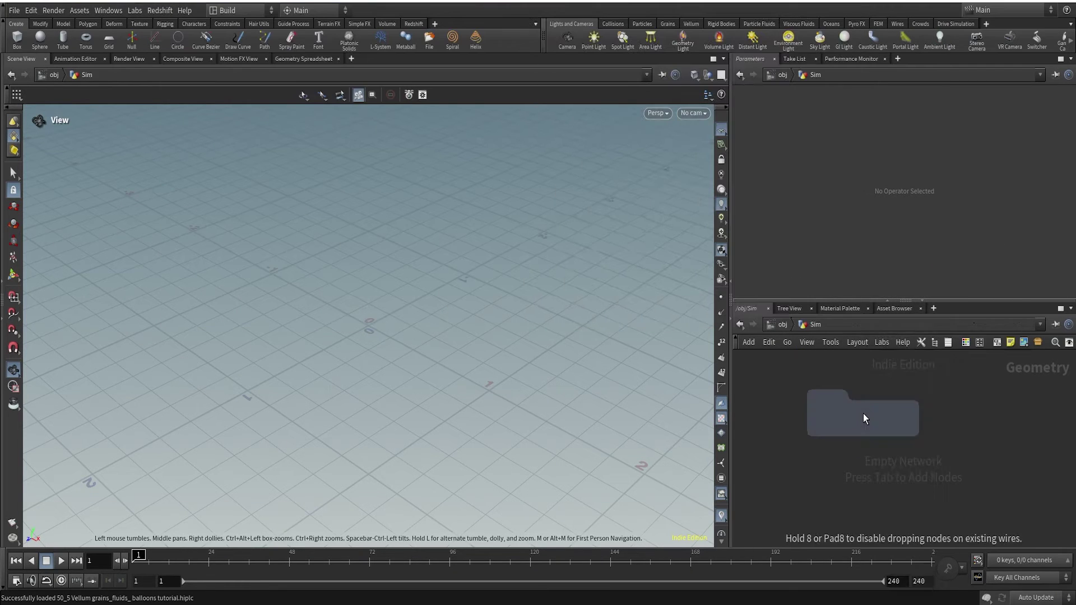
pyautogui.click(863, 414)
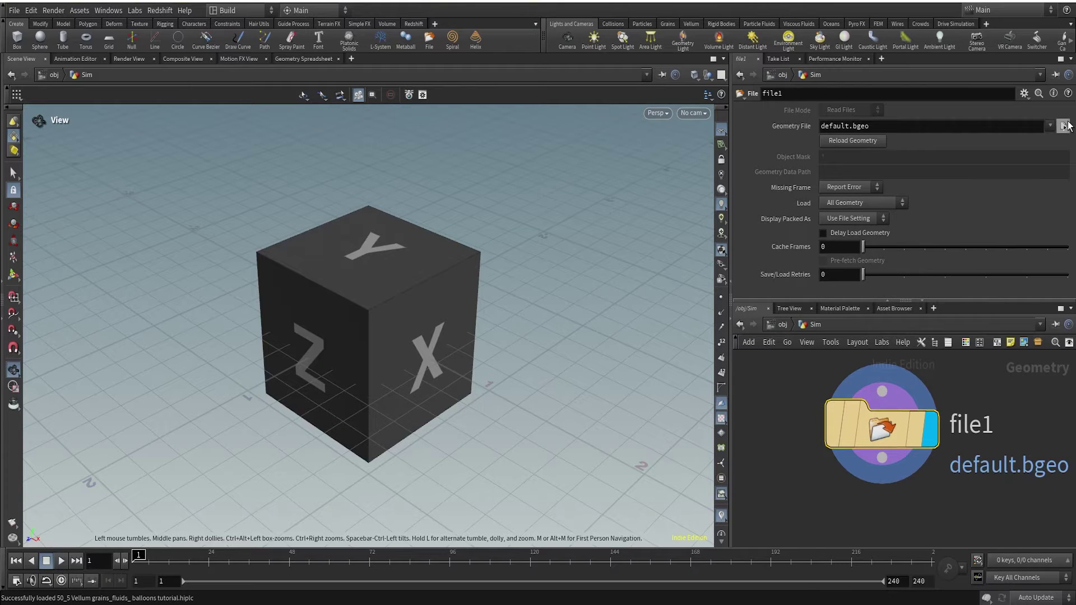
pyautogui.click(1063, 126)
pyautogui.click(828, 62)
pyautogui.click(1006, 292)
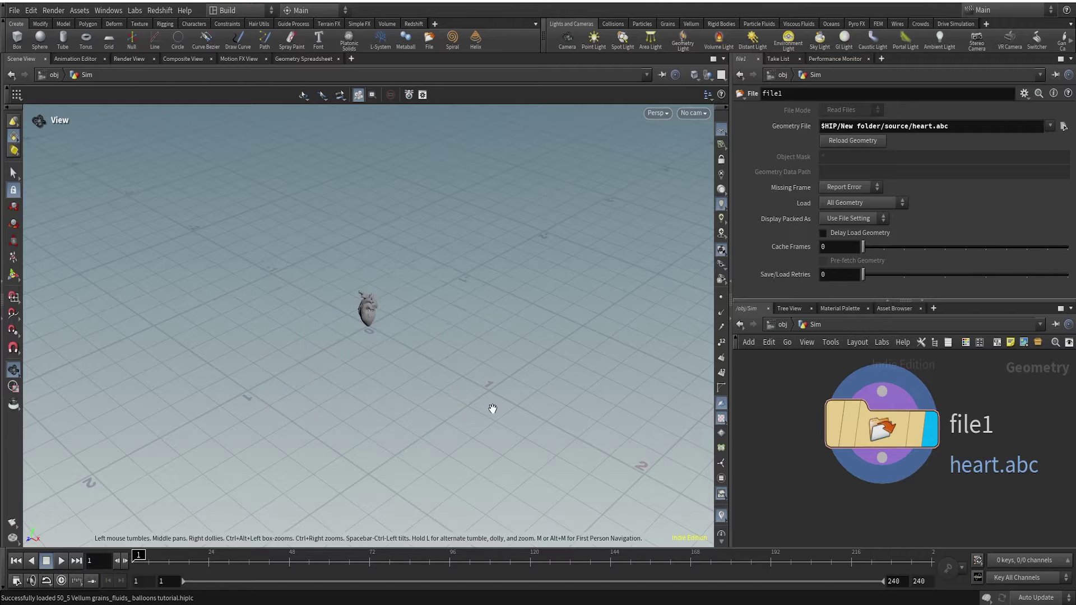
# Frame the heart in the viewport and display it as Smooth Wire Shaded
pyautogui.moveTo(340, 334); pyautogui.dragTo(656, 120, button='right')
pyautogui.moveTo(547, 184); pyautogui.dragTo(516, 306, button='middle')
pyautogui.moveTo(494, 311); pyautogui.dragTo(438, 348)
pyautogui.moveTo(492, 317); pyautogui.dragTo(701, 124)
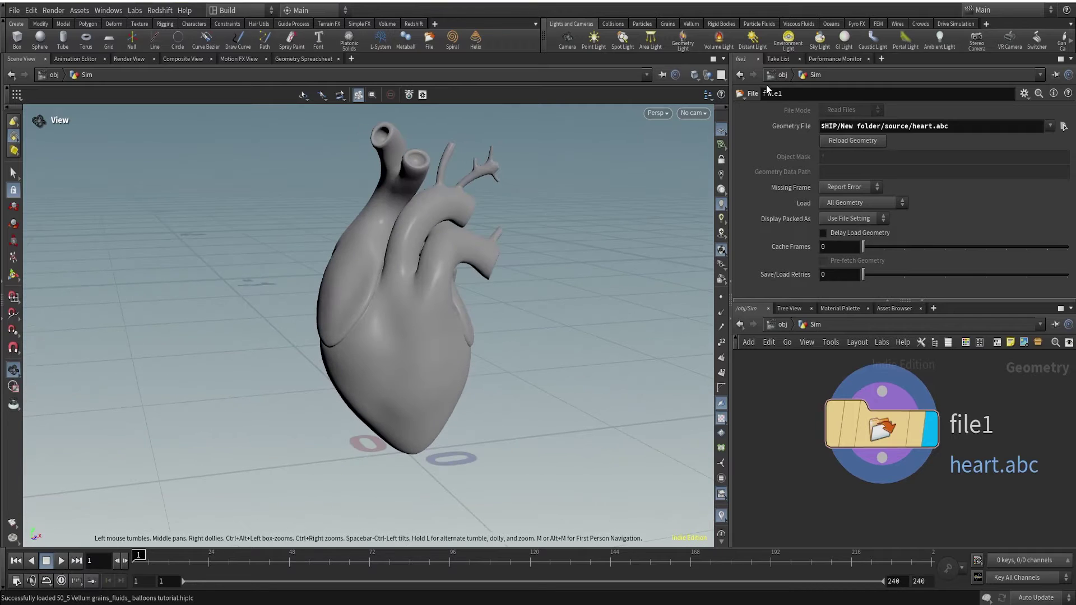
pyautogui.click(694, 76)
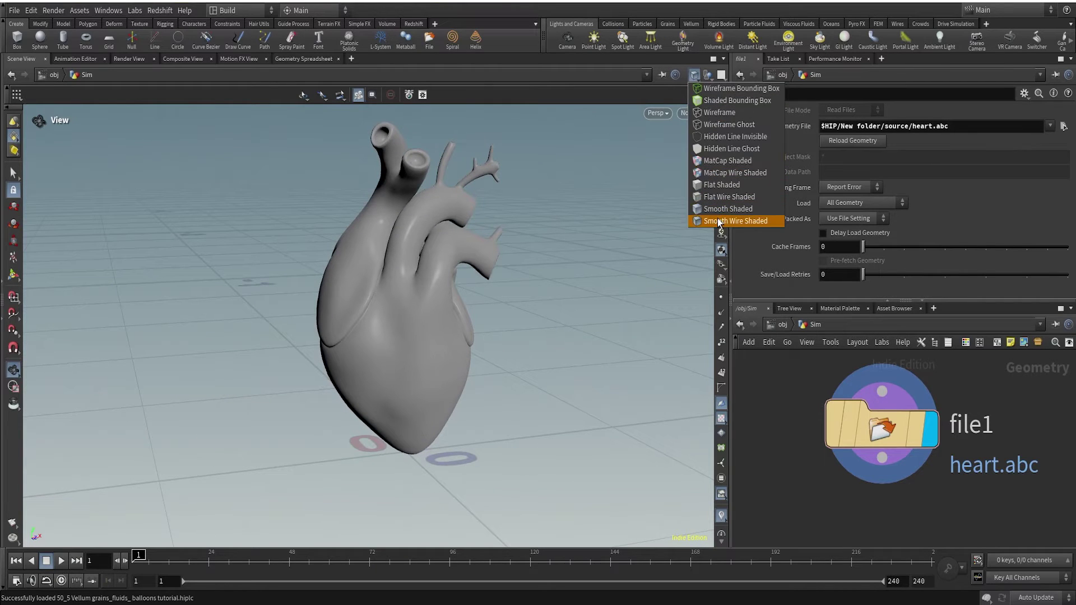
pyautogui.click(722, 212)
pyautogui.scroll(-1, 1013, 481)
pyautogui.scroll(-1, 1012, 477)
pyautogui.moveTo(1012, 476); pyautogui.dragTo(951, 412, button='middle')
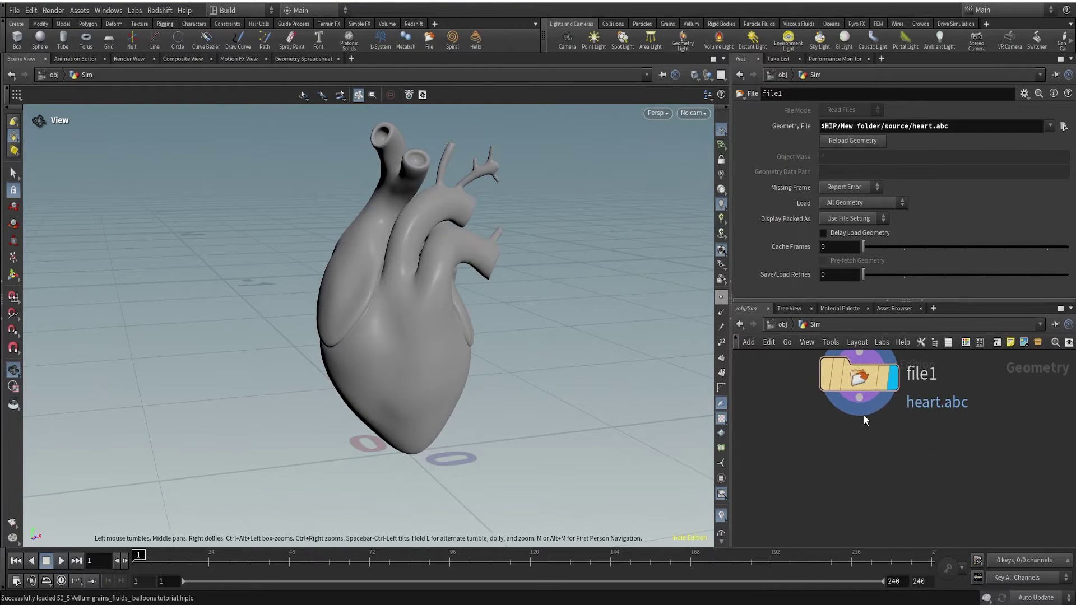
# Add an Unpack node, unpack1, below file1 with rounded wires and review its transfer groups
pyautogui.moveTo(860, 398); pyautogui.dragTo(916, 455)
pyautogui.press('Tab')
pyautogui.write('unp')
pyautogui.press('Return')
pyautogui.click(917, 455)
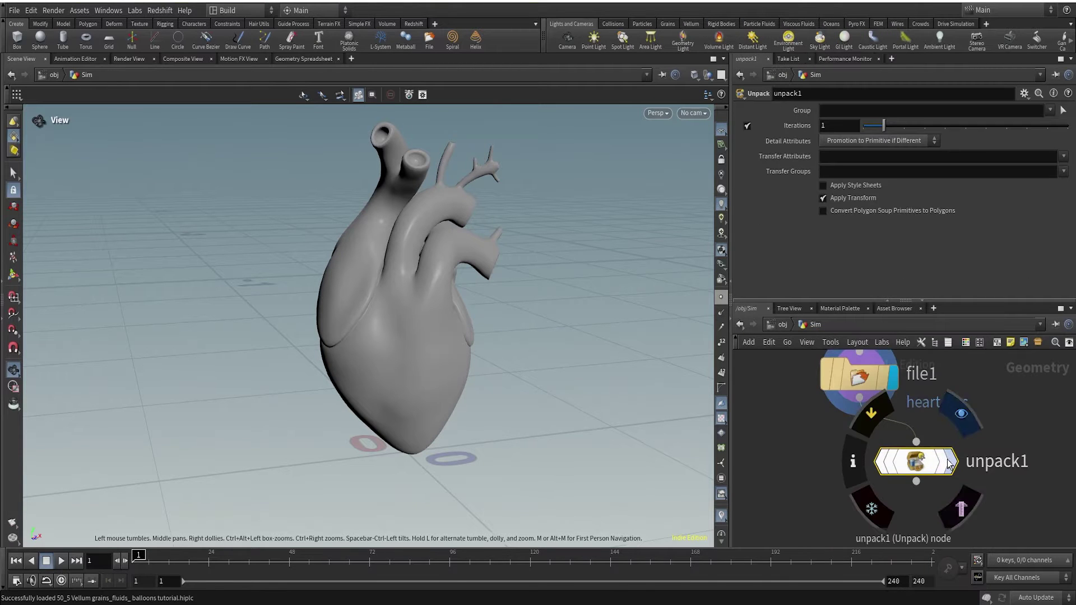
pyautogui.hotkey('shift', 's')
pyautogui.moveTo(1009, 436); pyautogui.dragTo(993, 377, button='middle')
pyautogui.moveTo(903, 408); pyautogui.dragTo(931, 474)
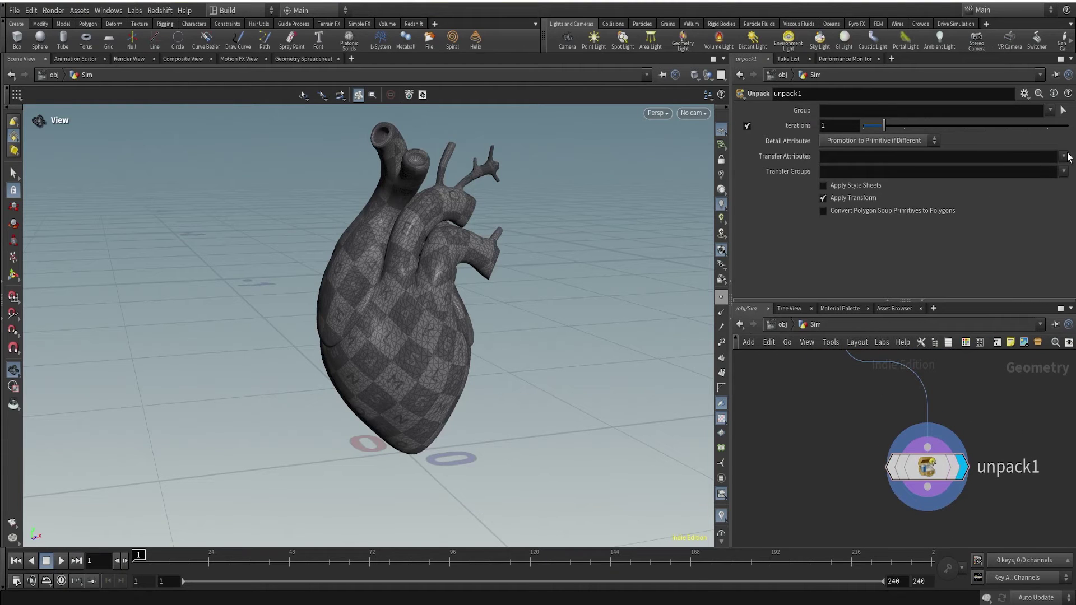
pyautogui.click(1063, 171)
pyautogui.click(1063, 172)
# Add a Convert node wired after unpack1
pyautogui.click(942, 463)
pyautogui.scroll(-2, 1061, 452)
pyautogui.moveTo(1043, 419); pyautogui.dragTo(982, 382, button='middle')
pyautogui.moveTo(991, 478); pyautogui.dragTo(986, 427, button='middle')
pyautogui.moveTo(901, 386); pyautogui.dragTo(879, 442)
pyautogui.write('convert')
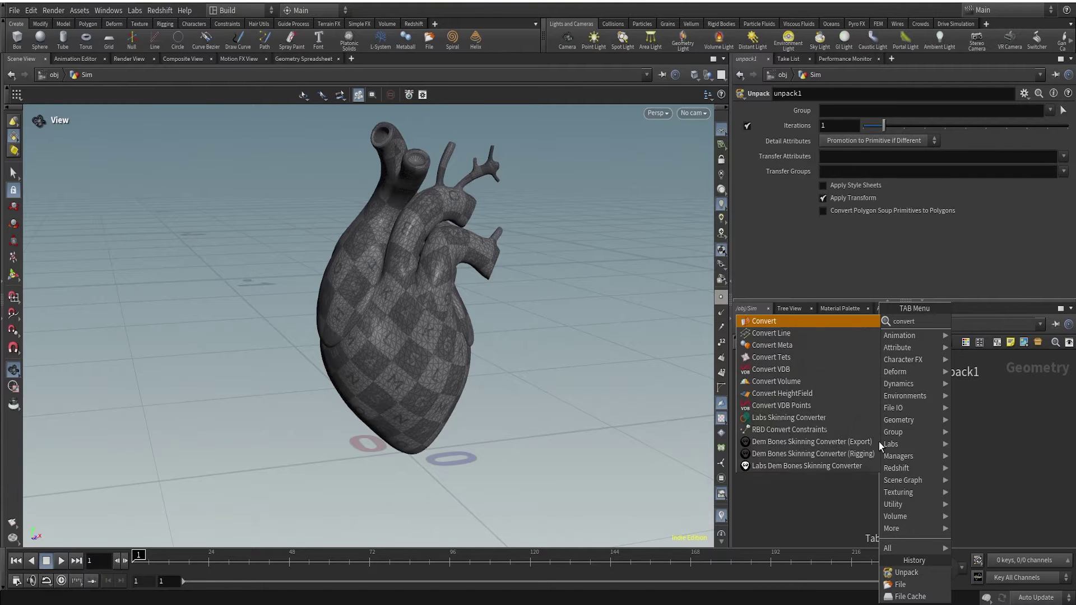
pyautogui.press('Return')
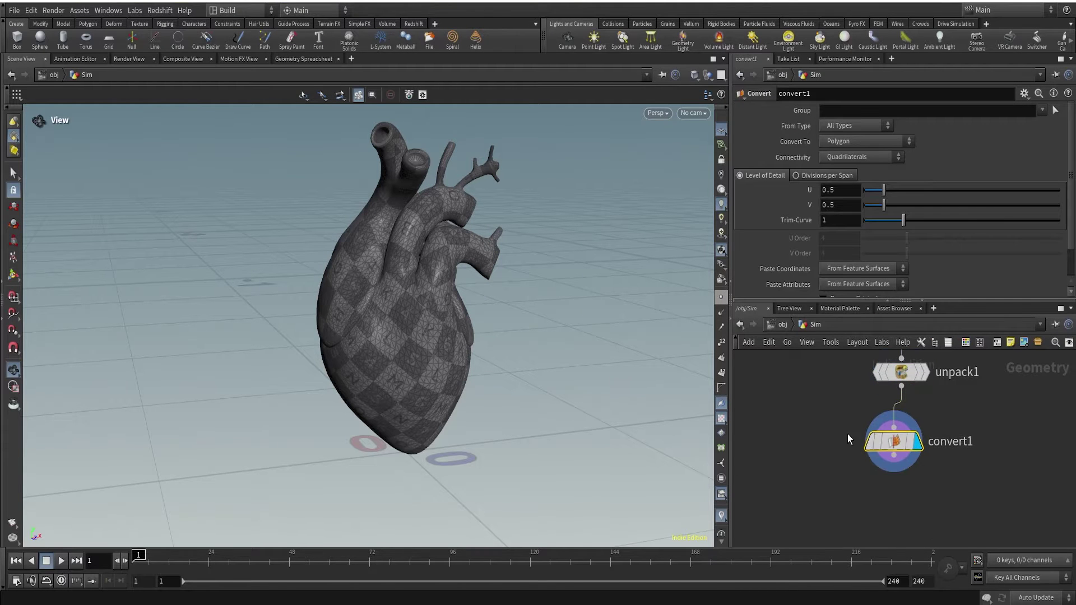
# Check convert1's point and polygon counts in its info window
pyautogui.moveTo(891, 444)
pyautogui.click(850, 441)
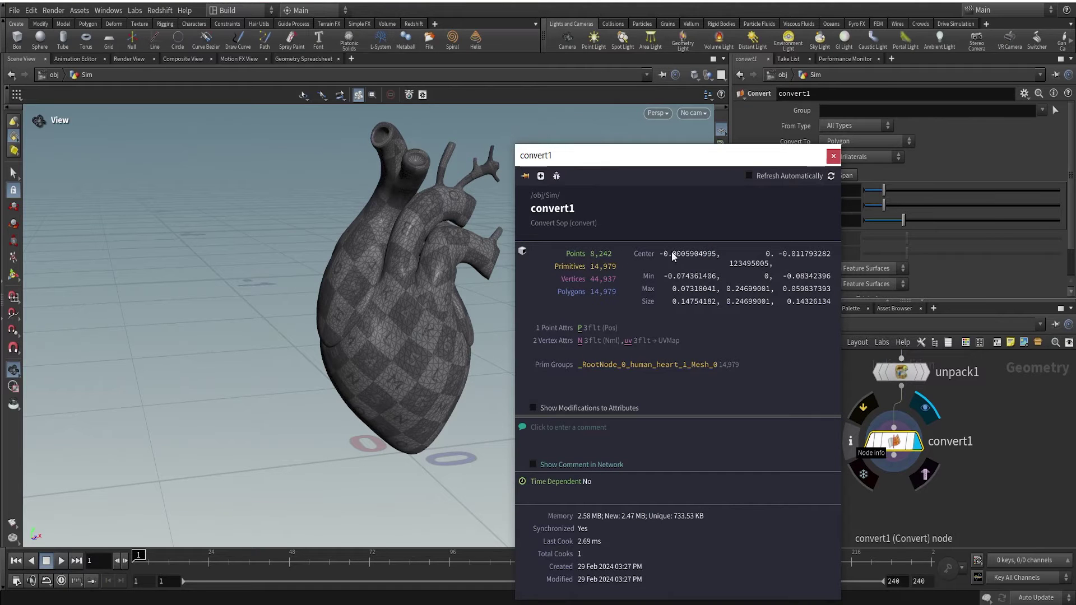
pyautogui.click(833, 157)
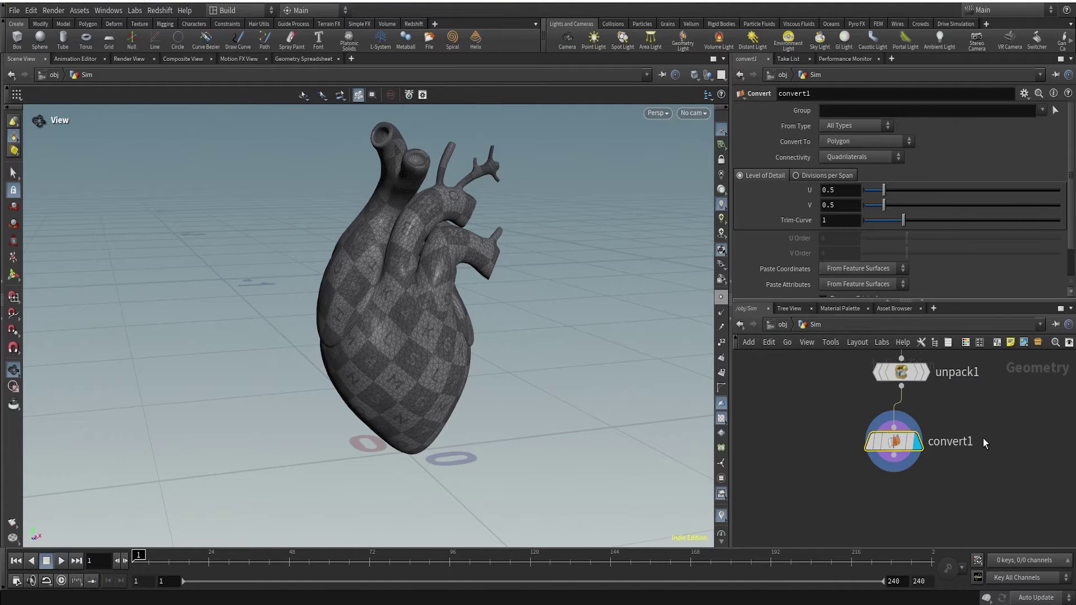
pyautogui.moveTo(994, 451); pyautogui.dragTo(952, 429, button='middle')
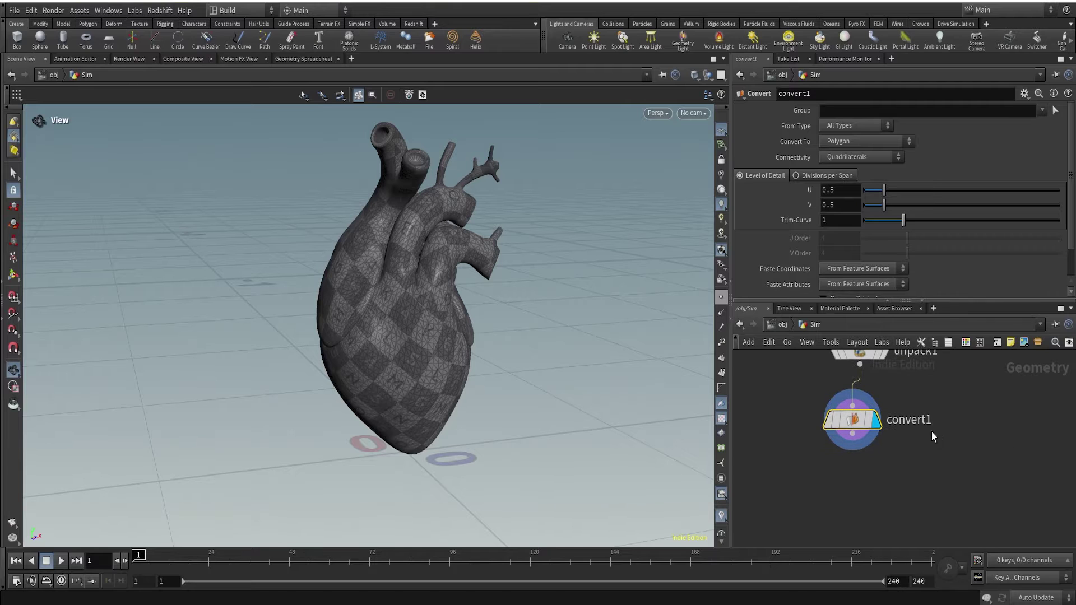
pyautogui.moveTo(603, 417); pyautogui.dragTo(437, 370, button='right')
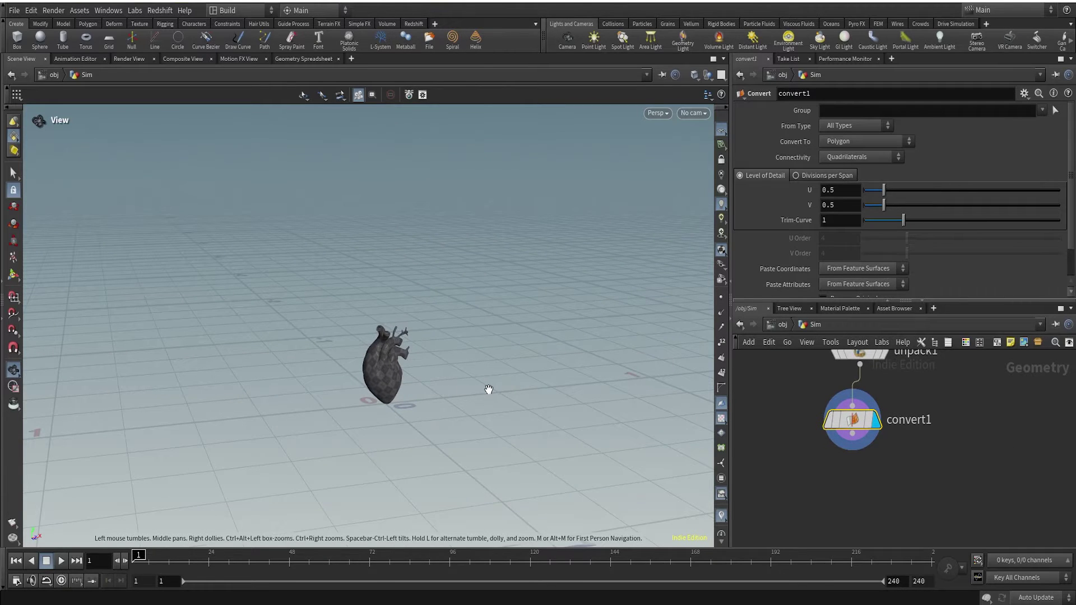
pyautogui.scroll(-5, 919, 482)
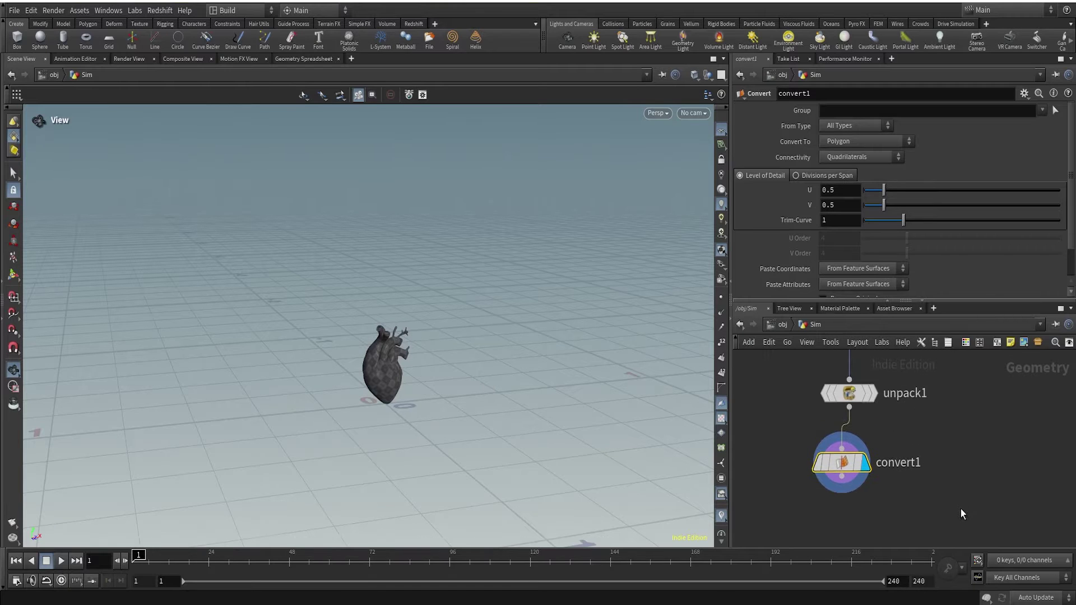
# Align file1, unpack1 and convert1 in a straight vertical column
pyautogui.moveTo(853, 391); pyautogui.dragTo(909, 469)
pyautogui.click(909, 470)
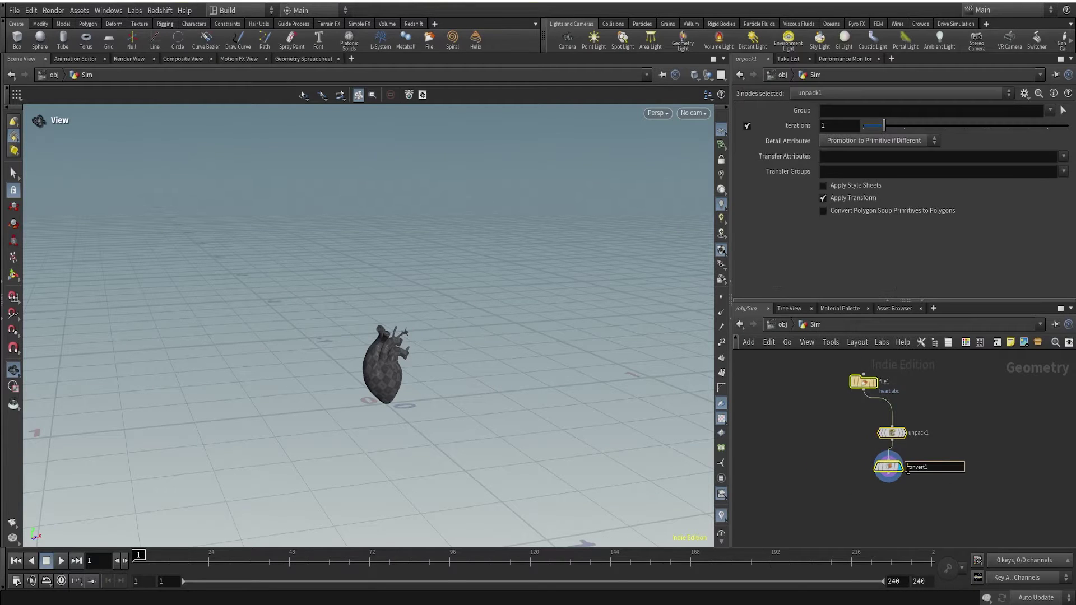
pyautogui.moveTo(819, 376); pyautogui.dragTo(891, 435)
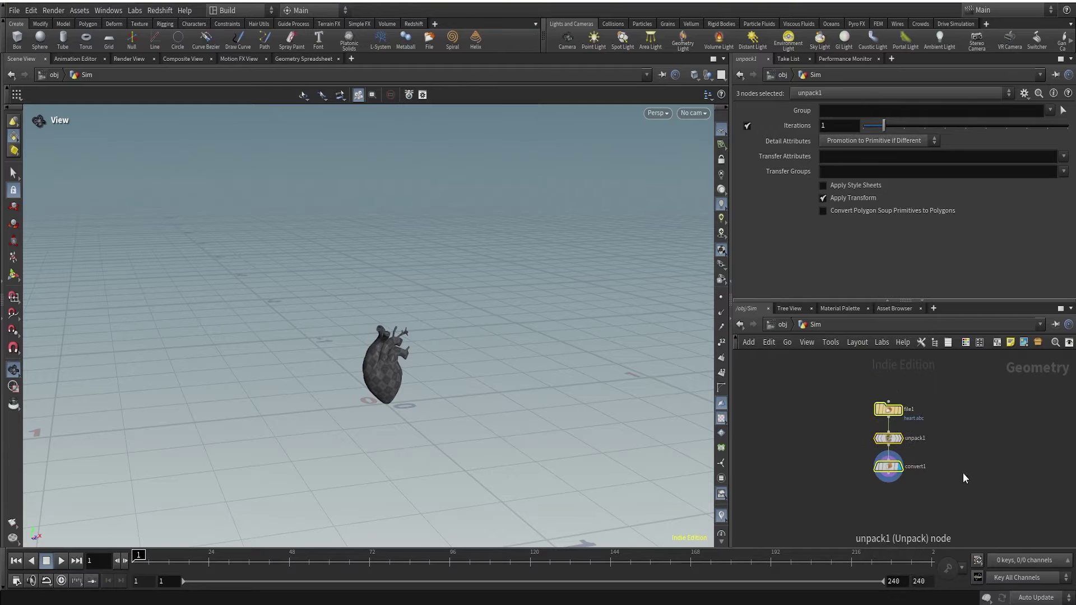
pyautogui.moveTo(971, 465); pyautogui.dragTo(926, 390, button='middle')
pyautogui.click(861, 431)
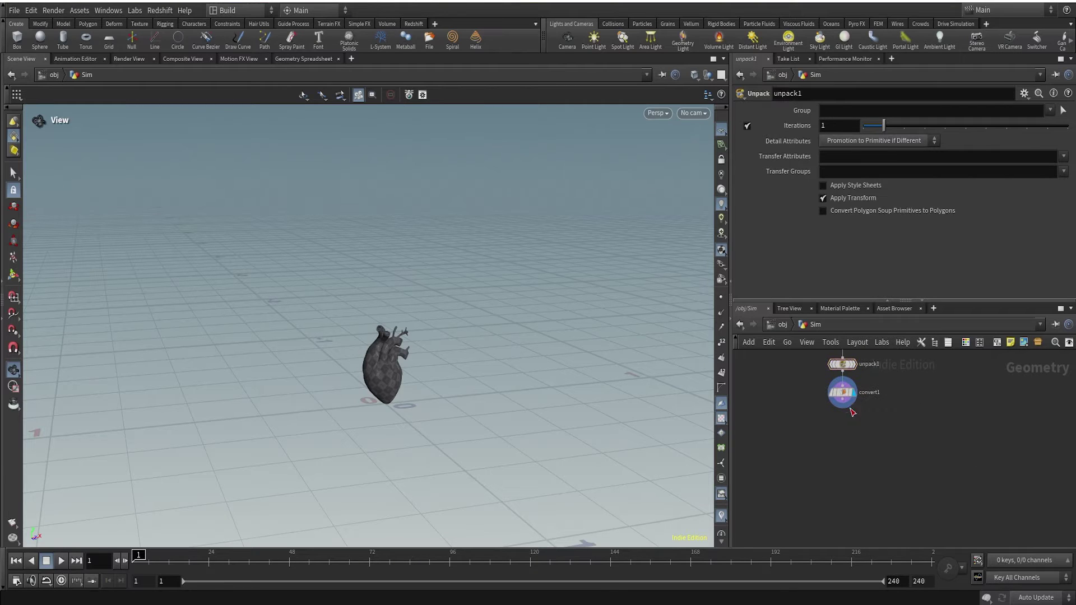
pyautogui.moveTo(844, 407); pyautogui.dragTo(870, 446)
# Add a Transform node after convert1 with Uniform Scale 8.85
pyautogui.write('transfo')
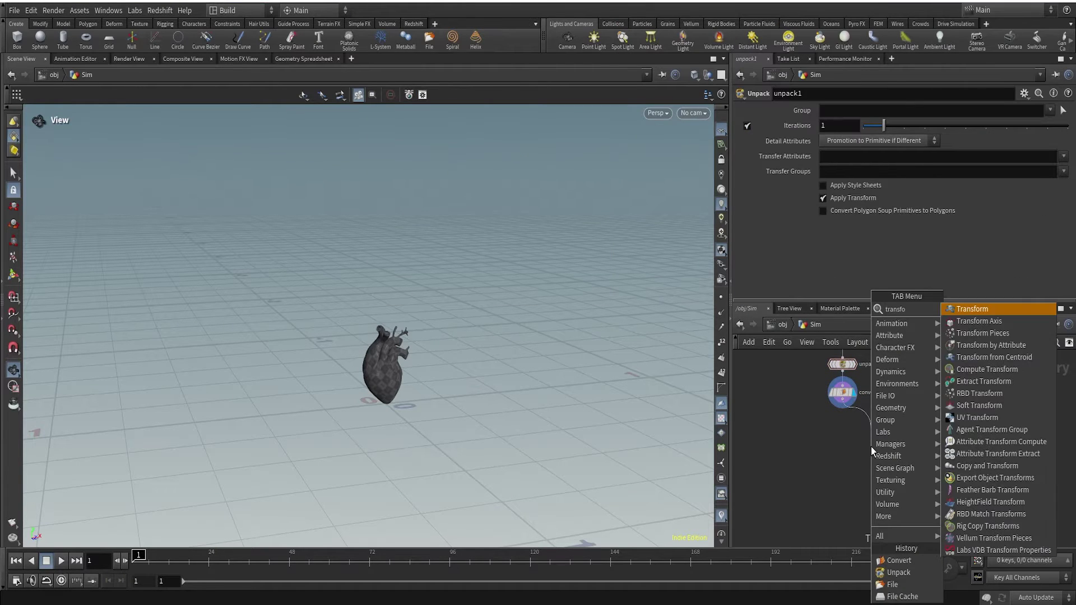
pyautogui.press('Return')
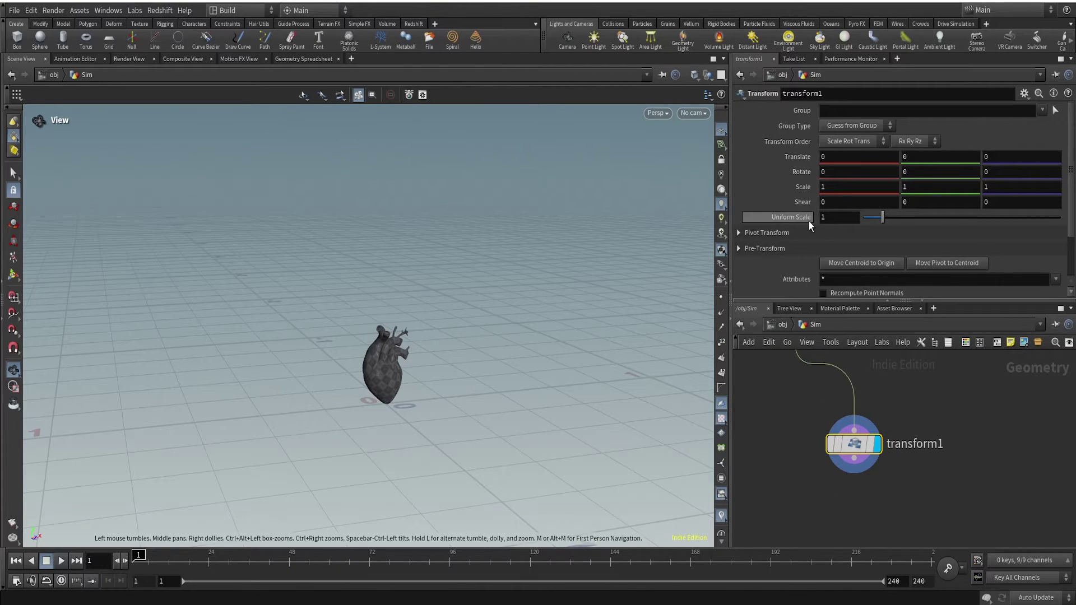
pyautogui.write('8.85')
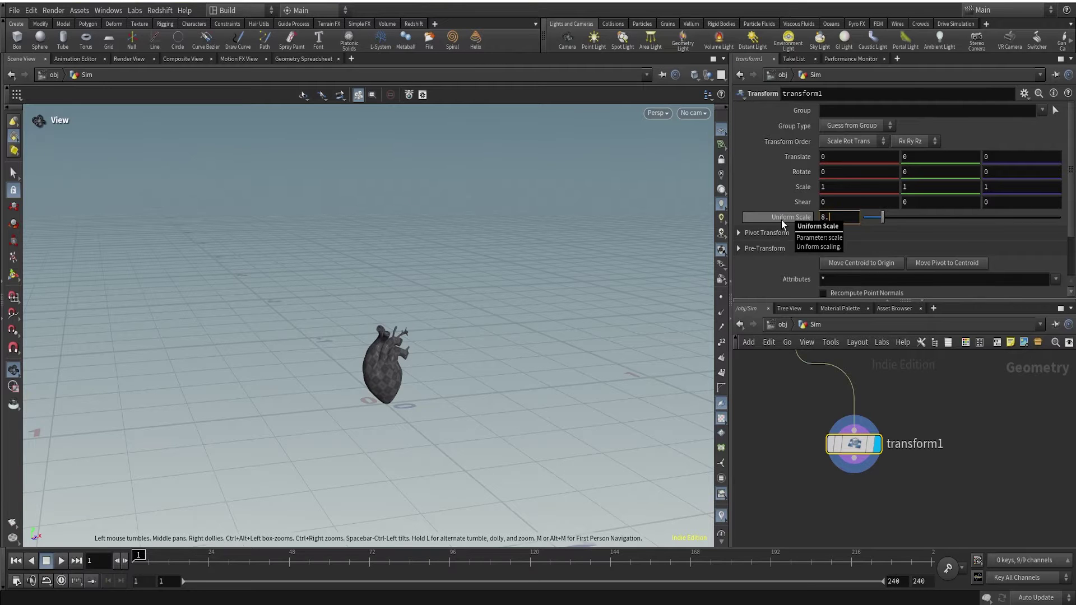
pyautogui.press('Return')
# Lower the heart to Translate Y -1.1 and frame it in the viewport
pyautogui.moveTo(449, 272); pyautogui.dragTo(213, 423, button='right')
pyautogui.moveTo(483, 253); pyautogui.dragTo(428, 373, button='middle')
pyautogui.moveTo(428, 374); pyautogui.dragTo(341, 316)
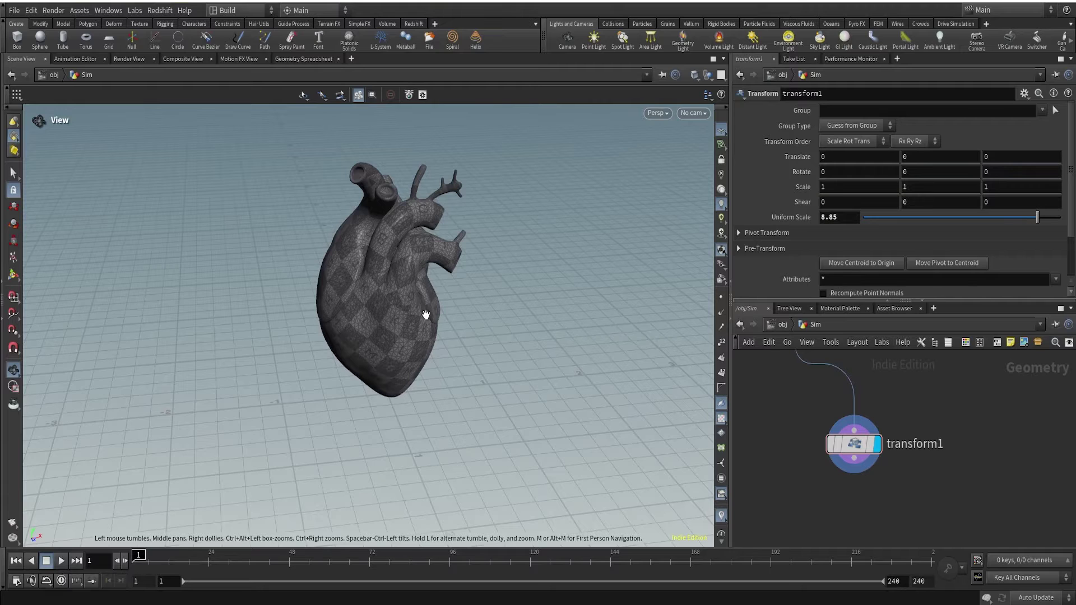
pyautogui.moveTo(427, 309); pyautogui.dragTo(416, 282)
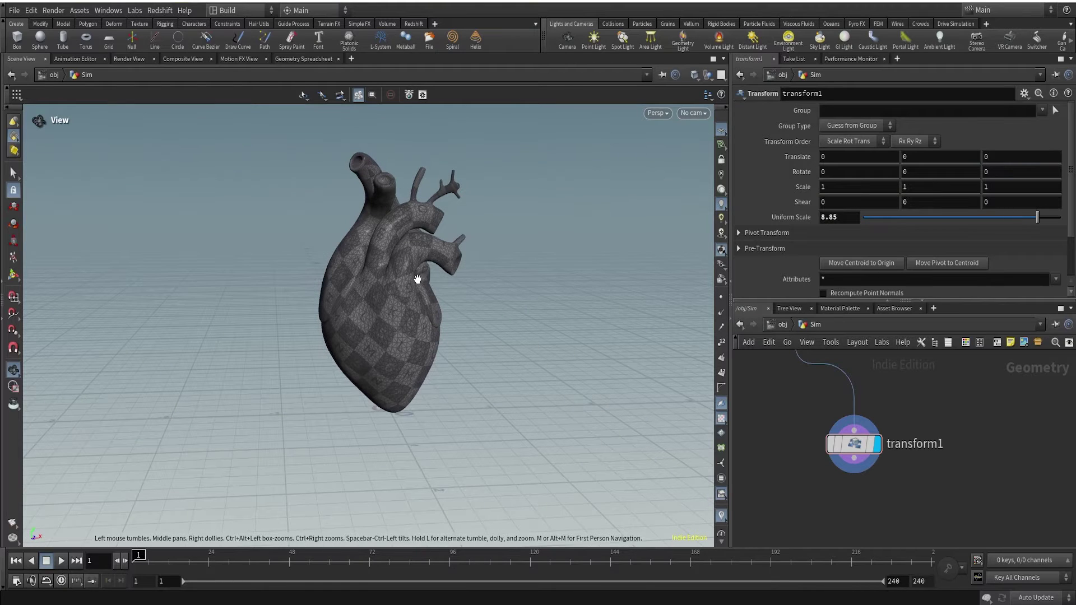
pyautogui.moveTo(956, 159); pyautogui.dragTo(895, 158, button='middle')
pyautogui.moveTo(478, 401); pyautogui.dragTo(303, 322)
pyautogui.moveTo(316, 358); pyautogui.dragTo(398, 275, button='right')
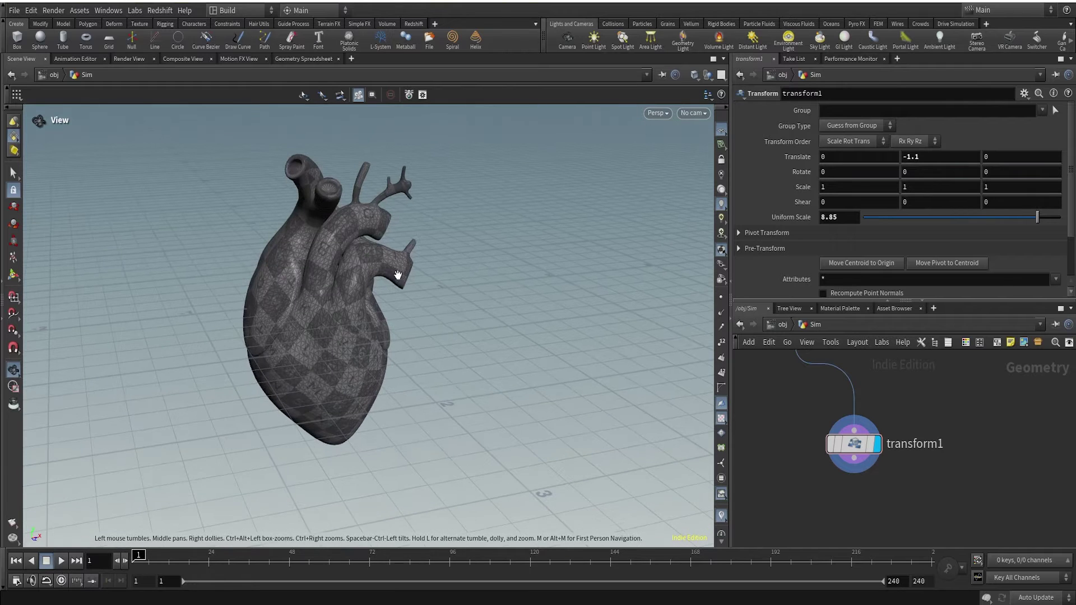
pyautogui.scroll(-2, 948, 454)
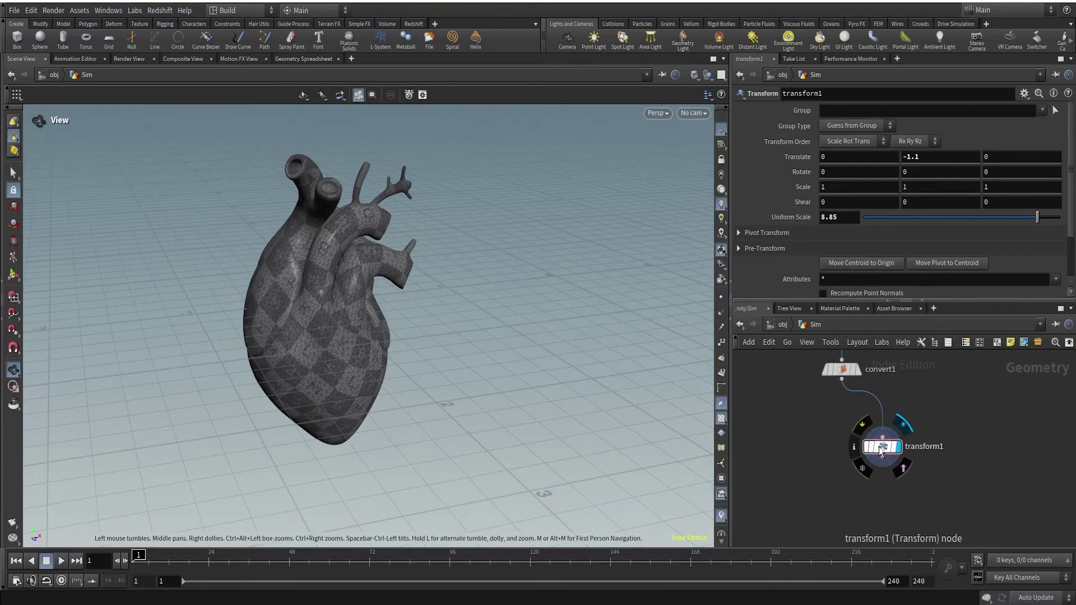
# Inspect transform1's geometry info and set the selection type to connected islands
pyautogui.click(855, 446)
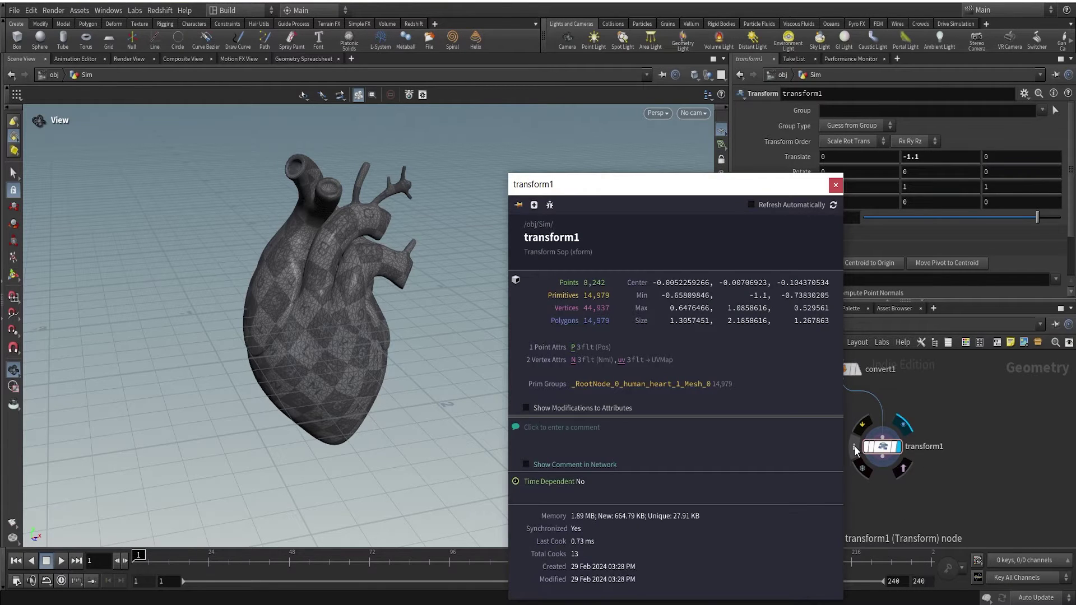
pyautogui.click(14, 177)
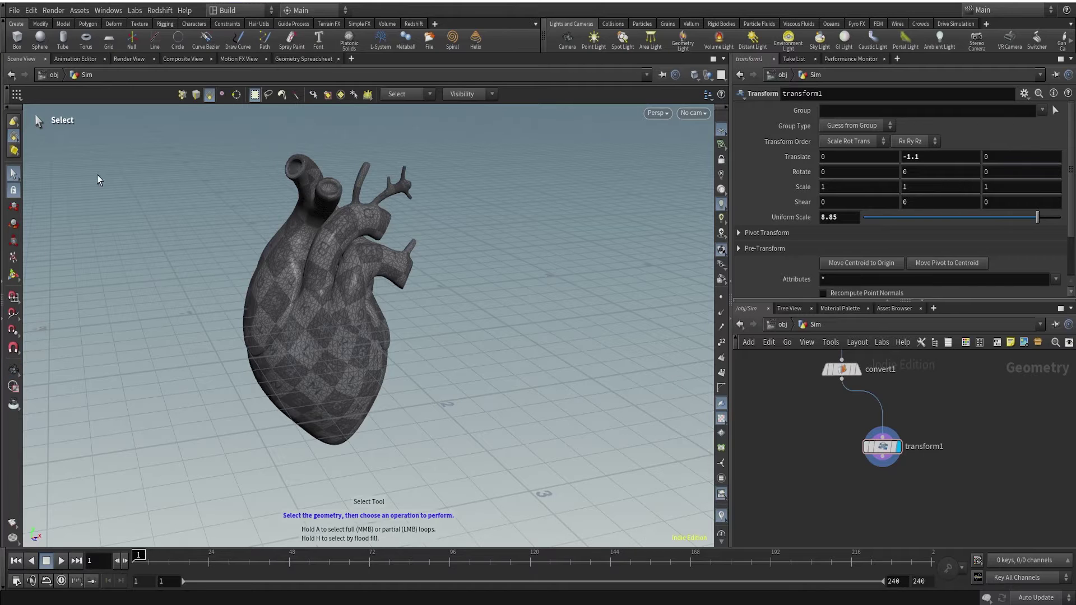
pyautogui.click(399, 96)
pyautogui.click(403, 119)
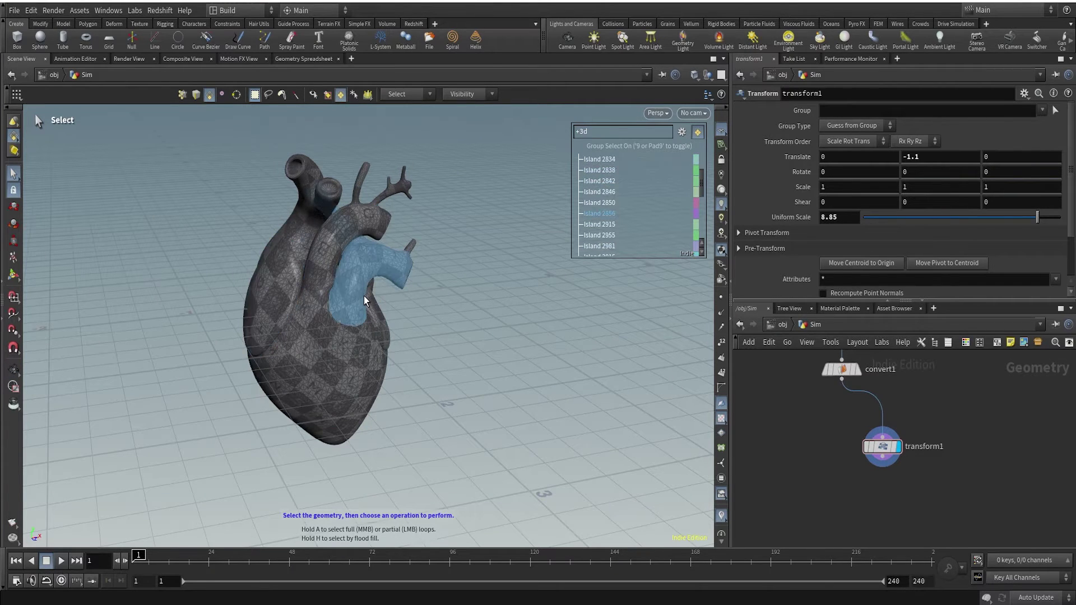
pyautogui.press('Escape')
# Tumble the heart and preview its separate islands with the Select tool
pyautogui.moveTo(329, 290); pyautogui.dragTo(522, 285)
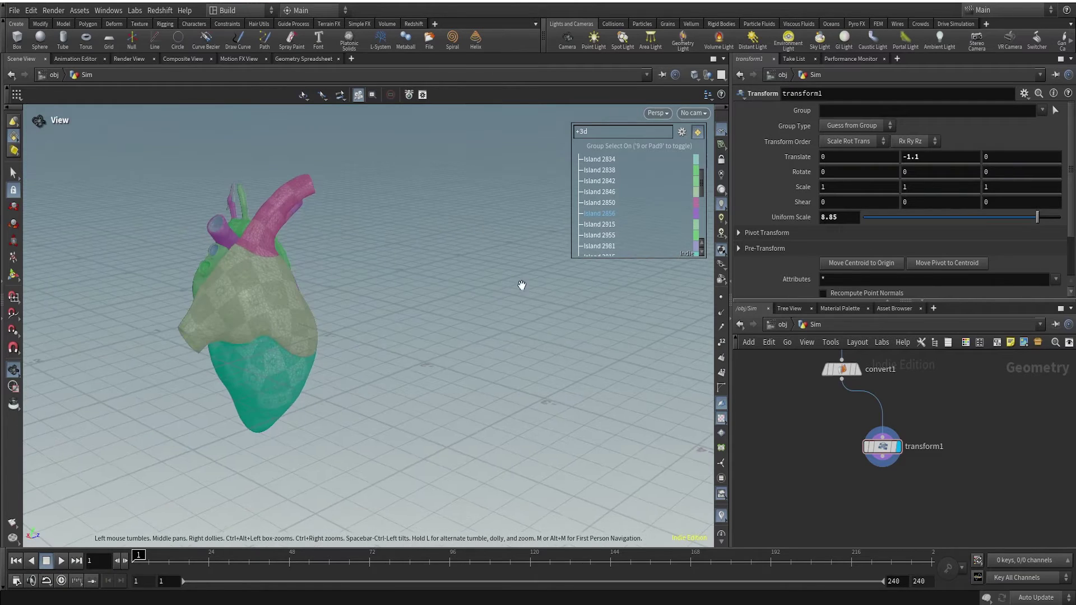
pyautogui.scroll(6, 301, 281)
pyautogui.press('s')
pyautogui.press('Escape')
pyautogui.moveTo(290, 290); pyautogui.dragTo(77, 397)
pyautogui.moveTo(385, 291); pyautogui.dragTo(275, 374, button='right')
pyautogui.moveTo(427, 307); pyautogui.dragTo(393, 336, button='right')
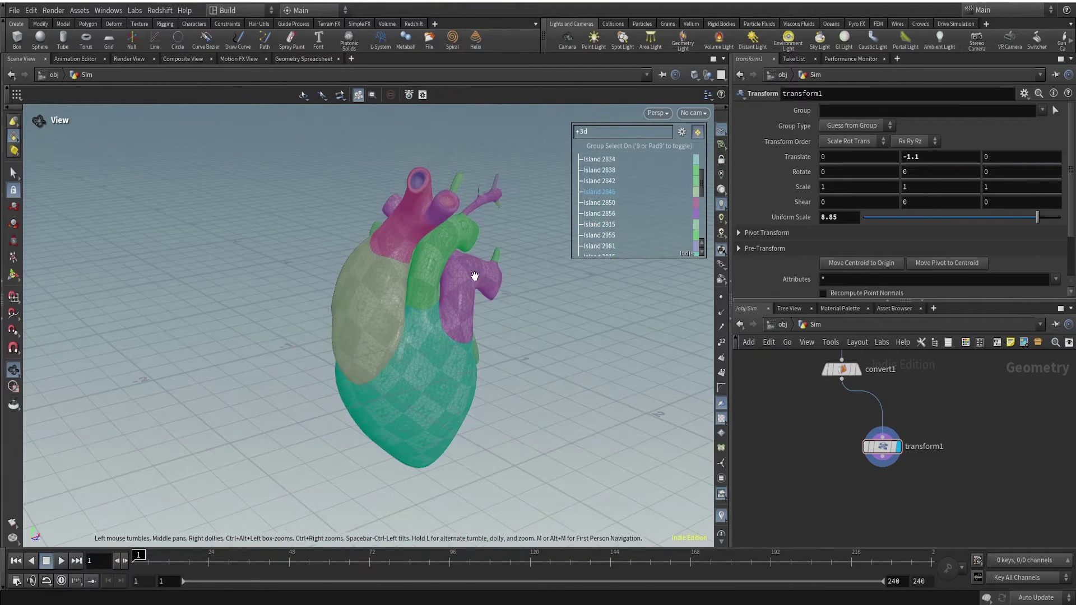
pyautogui.press('s')
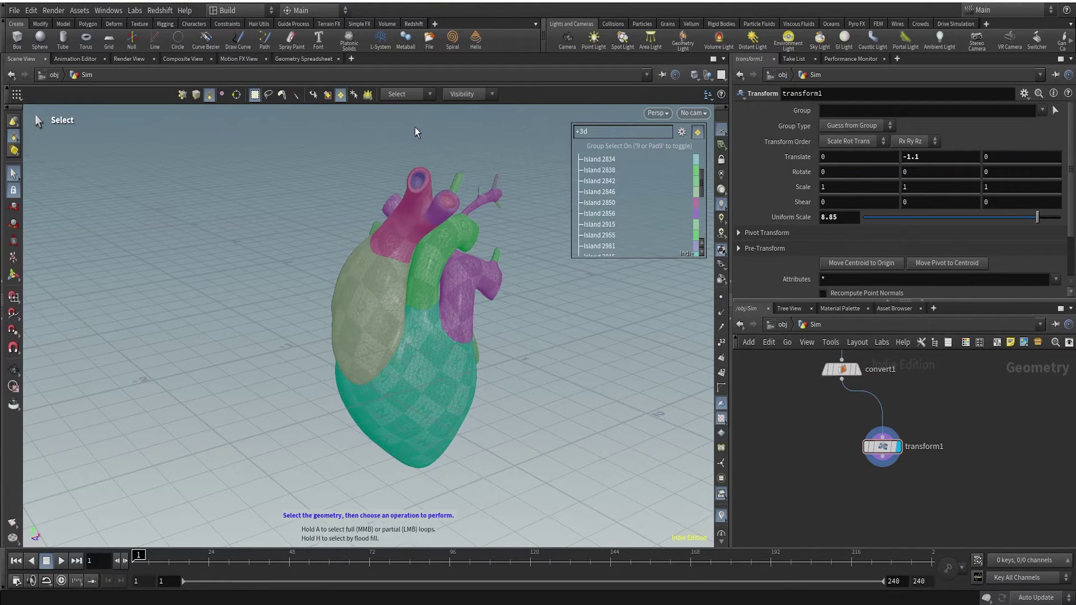
pyautogui.click(407, 95)
pyautogui.press('Escape')
# Return to the Transform tool and start a new node from transform1
pyautogui.click(14, 275)
pyautogui.scroll(-2, 1000, 454)
pyautogui.moveTo(924, 468); pyautogui.dragTo(876, 419, button='middle')
pyautogui.scroll(4, 876, 420)
pyautogui.click(858, 391)
# Add a Fuse node, fuse1, below transform1
pyautogui.moveTo(837, 470); pyautogui.dragTo(835, 466)
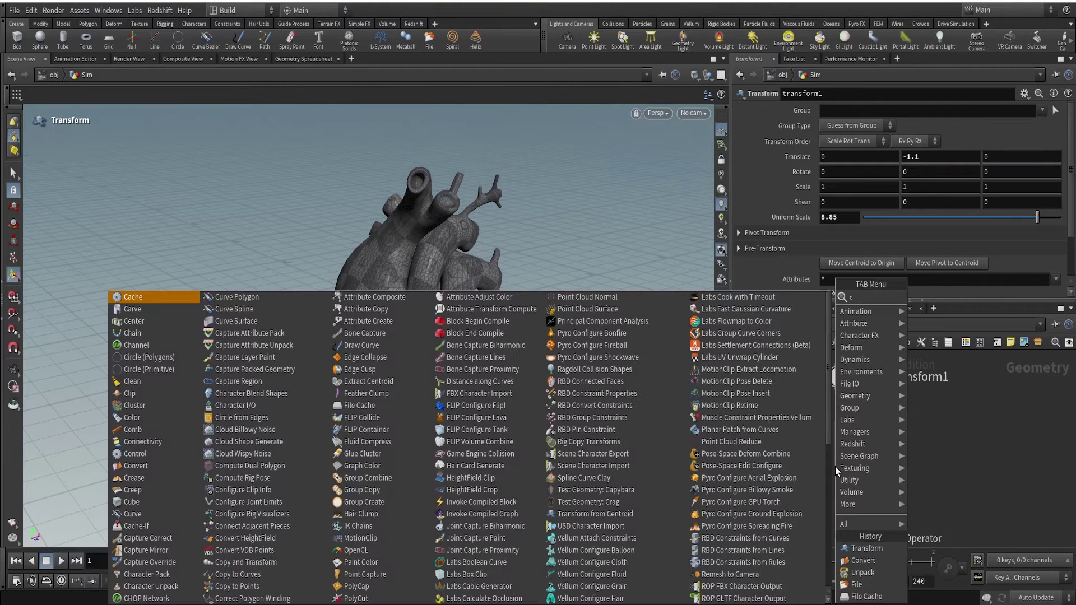
pyautogui.press('Escape')
pyautogui.press('Tab')
pyautogui.write('fuse')
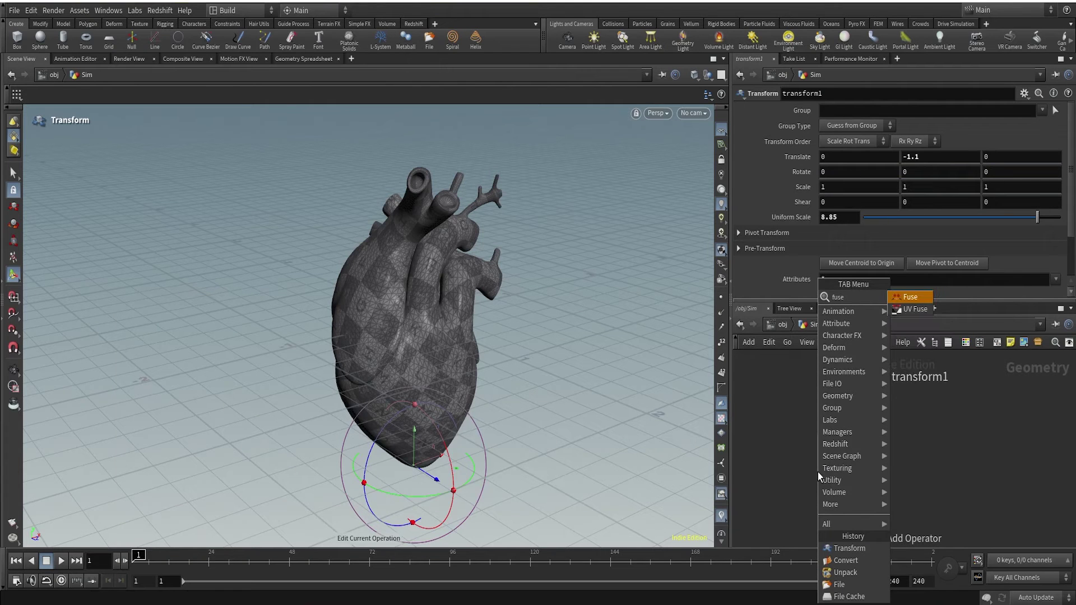
pyautogui.press('Return')
pyautogui.click(818, 472)
pyautogui.moveTo(829, 476)
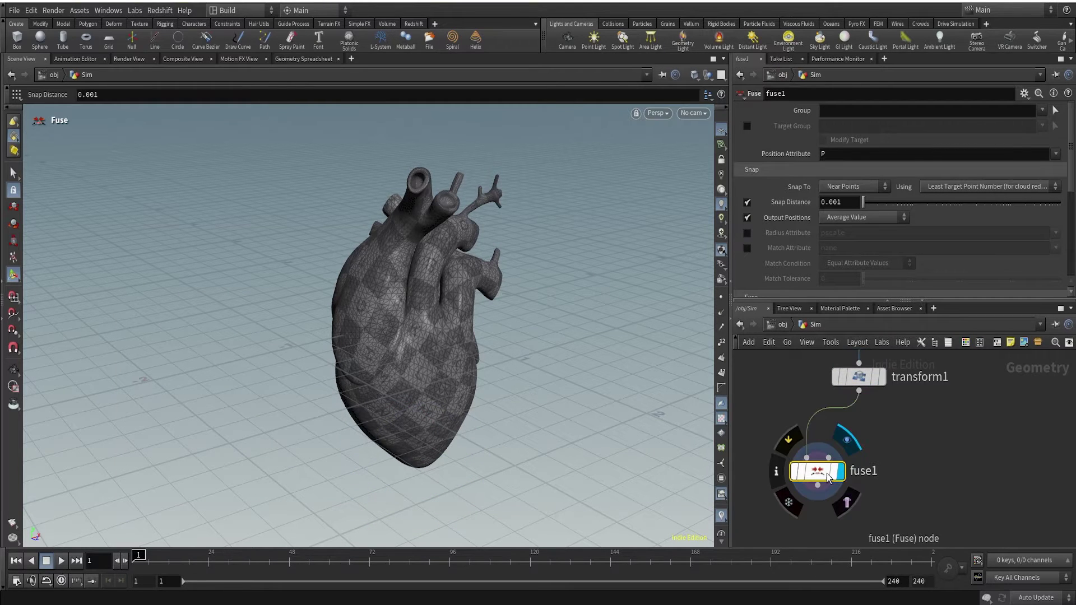
# Frame the network and move transform1 and fuse1 up and left
pyautogui.press('h')
pyautogui.moveTo(970, 512); pyautogui.dragTo(950, 464, button='middle')
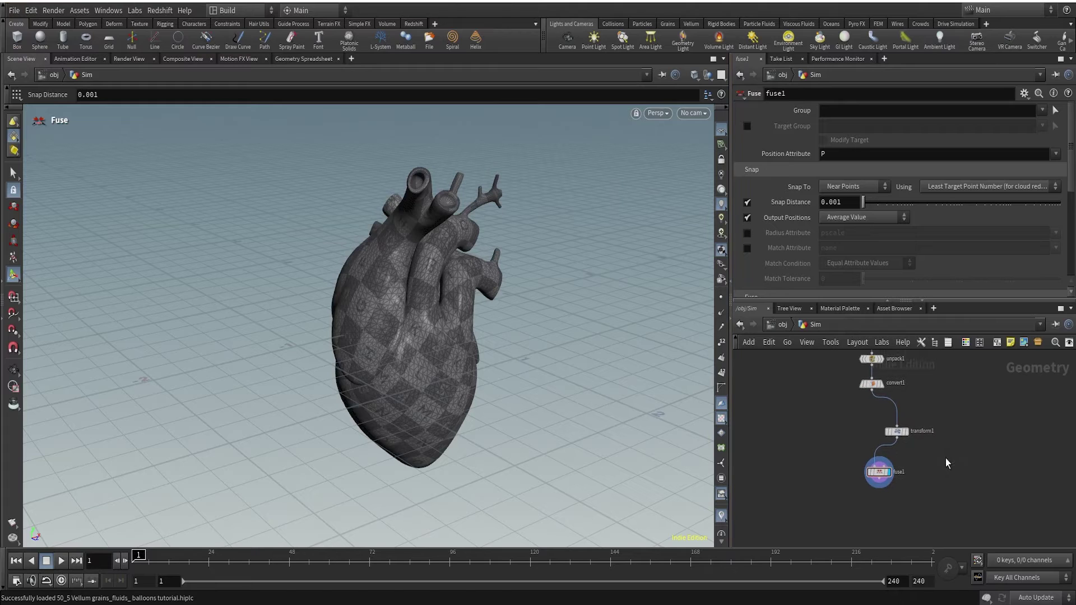
pyautogui.moveTo(845, 426); pyautogui.dragTo(946, 492)
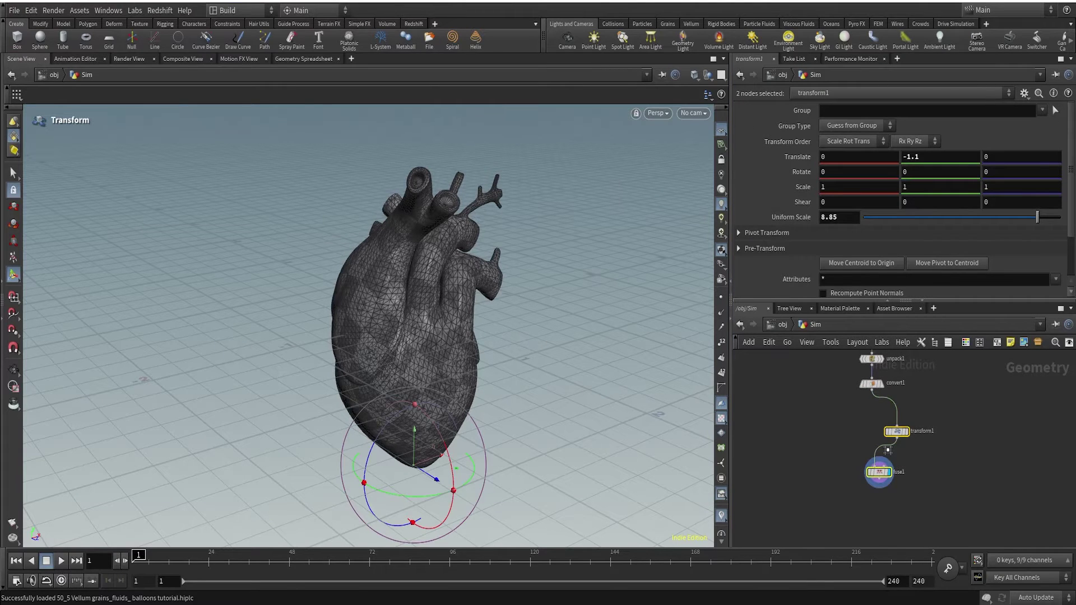
pyautogui.moveTo(895, 437); pyautogui.dragTo(876, 427)
pyautogui.click(970, 429)
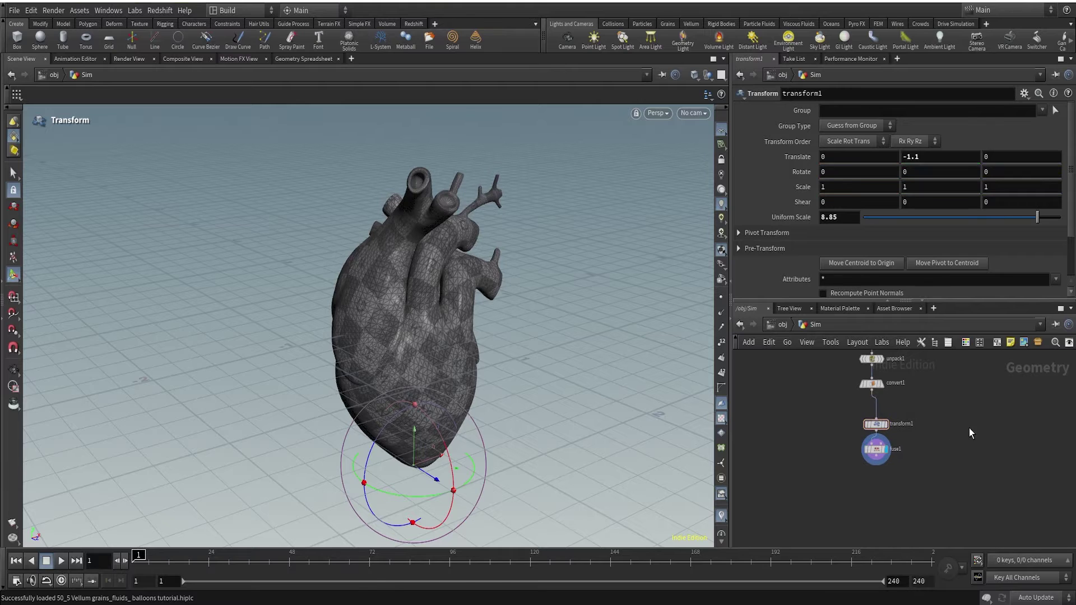
pyautogui.click(13, 174)
pyautogui.press('Escape')
pyautogui.moveTo(427, 319); pyautogui.dragTo(664, 281)
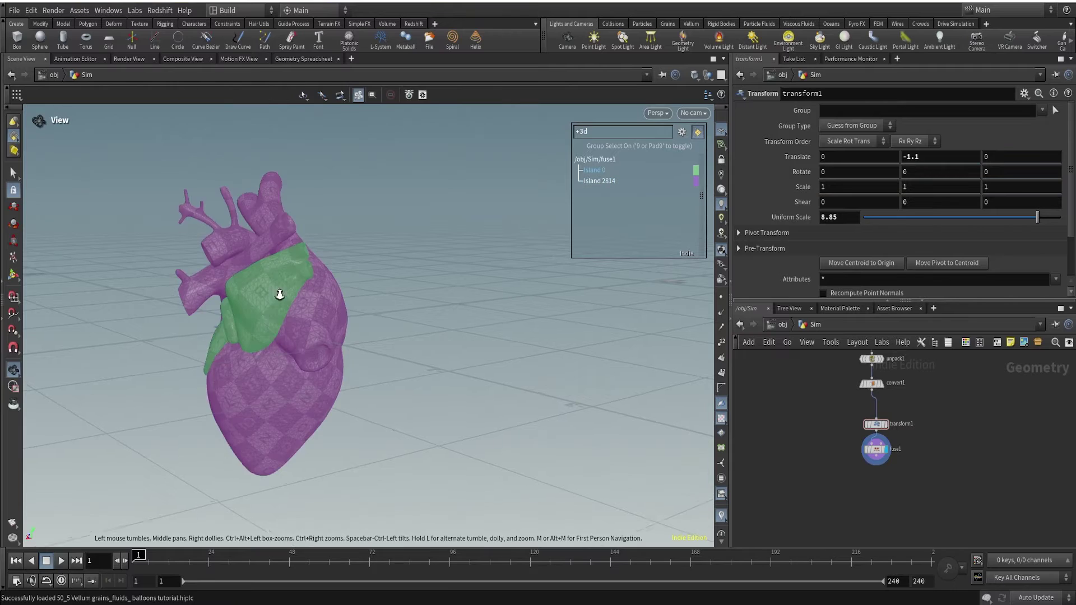
pyautogui.keyDown('alt'); pyautogui.moveTo(279, 295); pyautogui.dragTo(490, 166, button='right'); pyautogui.keyUp('alt')
pyautogui.moveTo(489, 167); pyautogui.dragTo(368, 254)
pyautogui.press('s')
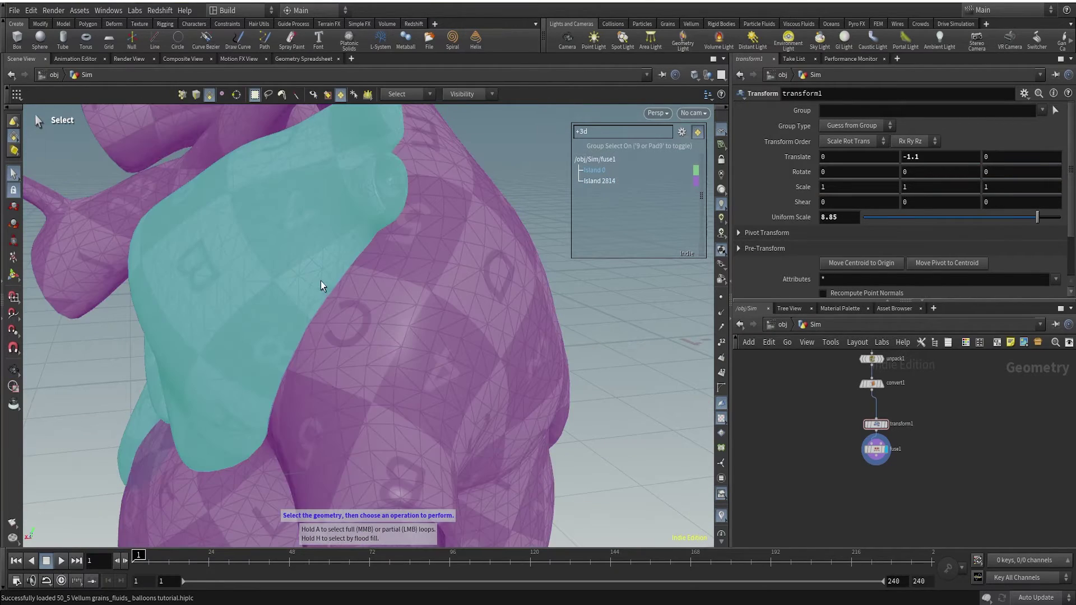
pyautogui.click(331, 278)
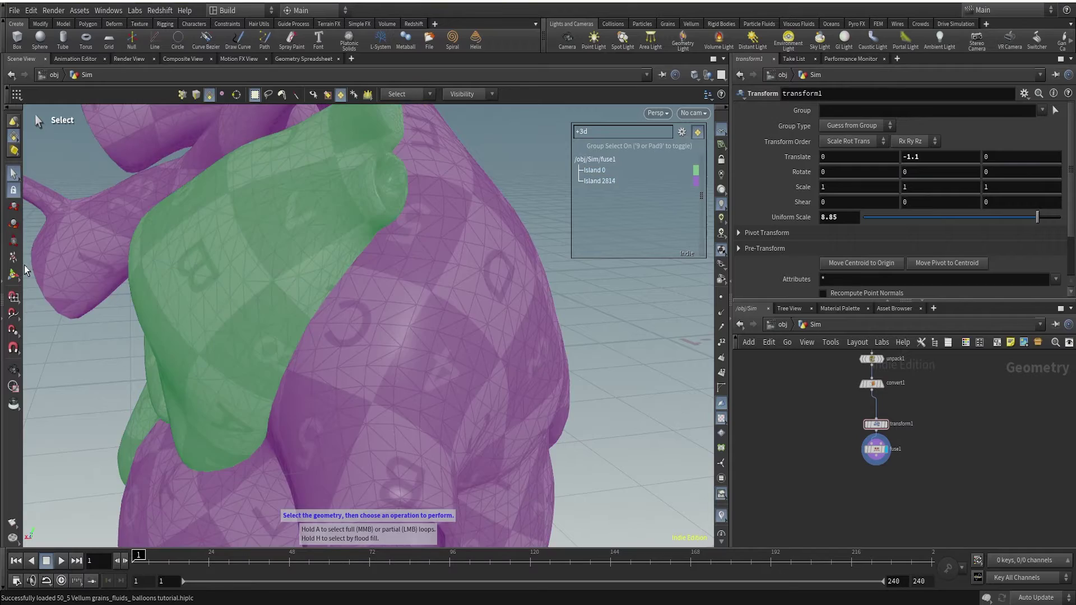
pyautogui.press('Return')
pyautogui.keyDown('alt'); pyautogui.moveTo(240, 254); pyautogui.dragTo(274, 365, button='right'); pyautogui.keyUp('alt')
pyautogui.moveTo(274, 365)
pyautogui.keyDown('alt'); pyautogui.mouseDown()
pyautogui.moveTo(341, 336)
pyautogui.moveTo(359, 267)
pyautogui.moveTo(293, 355)
pyautogui.mouseUp(); pyautogui.keyUp('alt')
pyautogui.scroll(3, 286, 359)
pyautogui.press('Return')
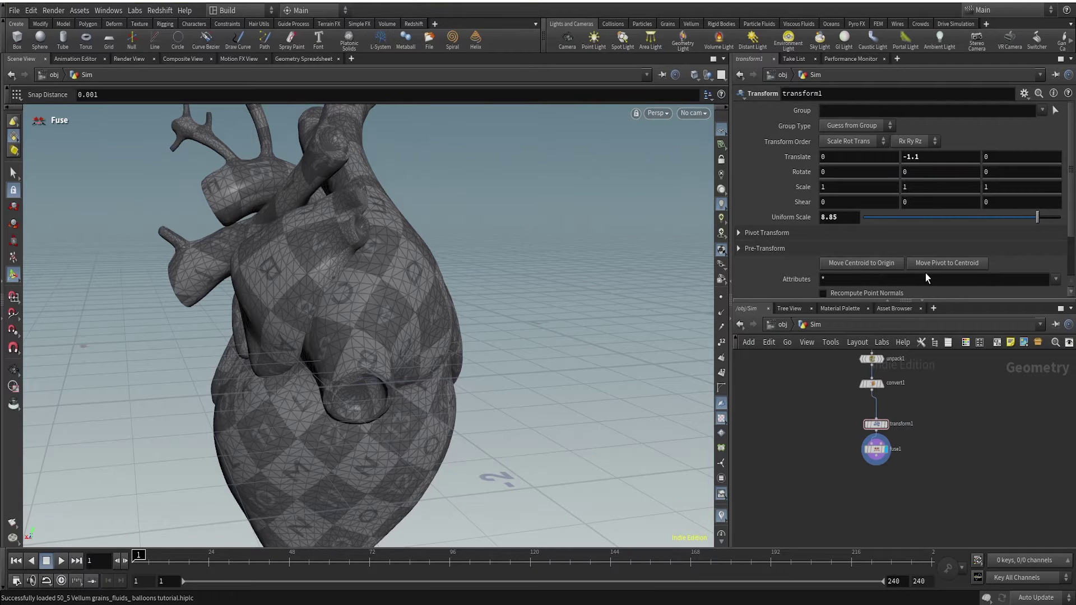
# Nudge transform1 and fuse1 up and review fuse1's Fuse settings
pyautogui.moveTo(836, 419); pyautogui.dragTo(927, 470)
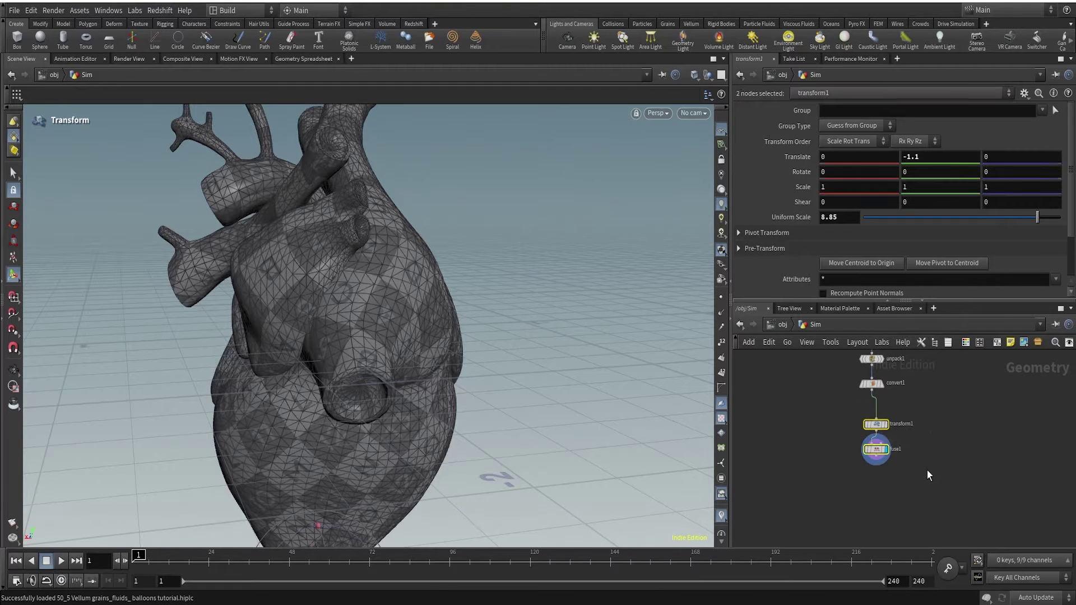
pyautogui.moveTo(877, 423); pyautogui.dragTo(877, 414)
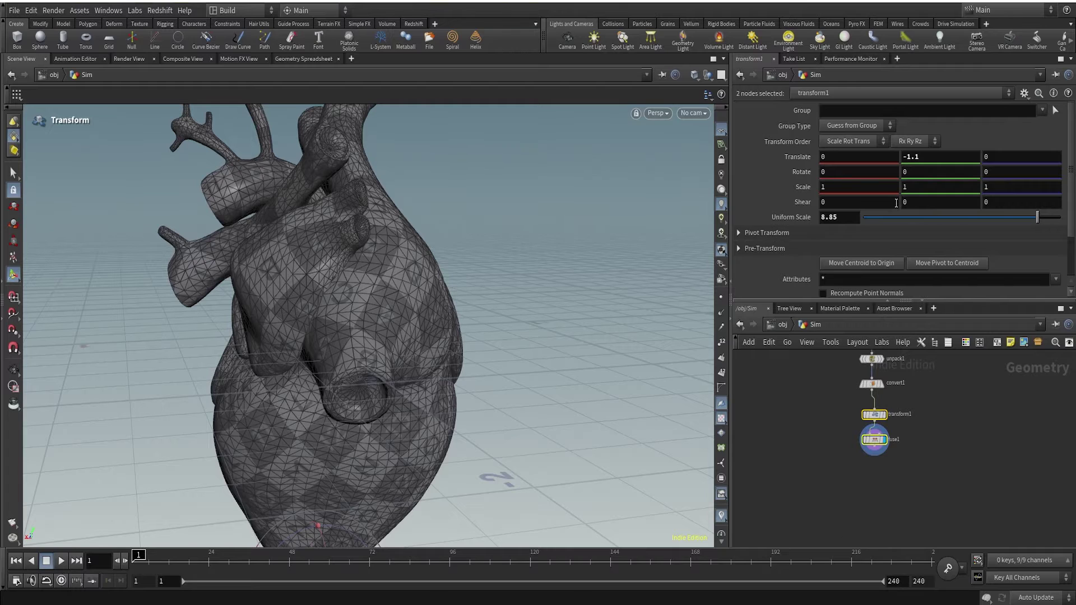
pyautogui.scroll(-2, 897, 210)
pyautogui.scroll(5, 897, 446)
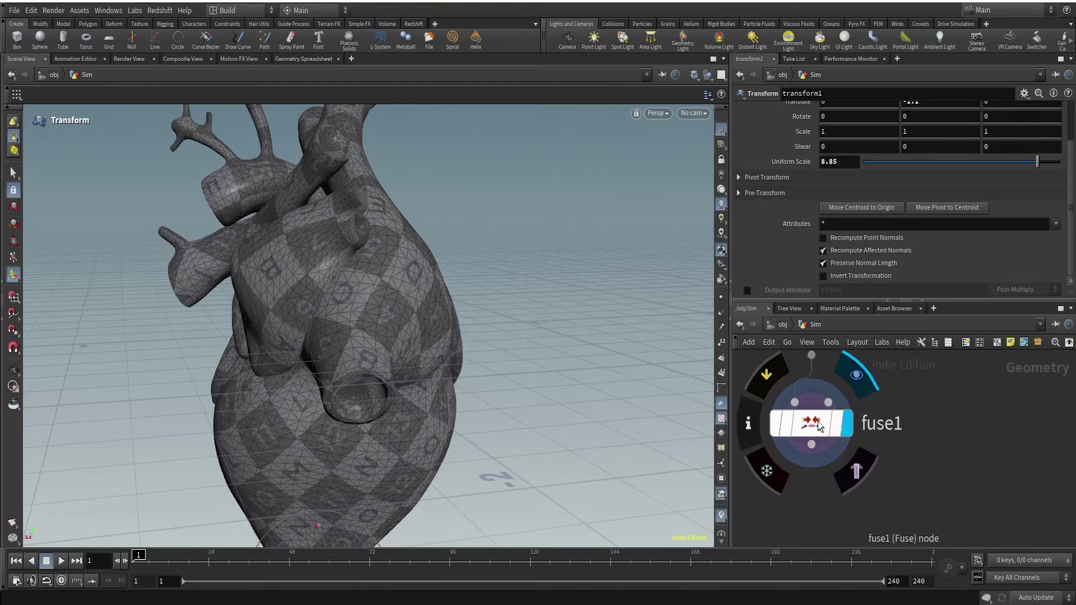
pyautogui.click(829, 429)
pyautogui.scroll(-6, 812, 232)
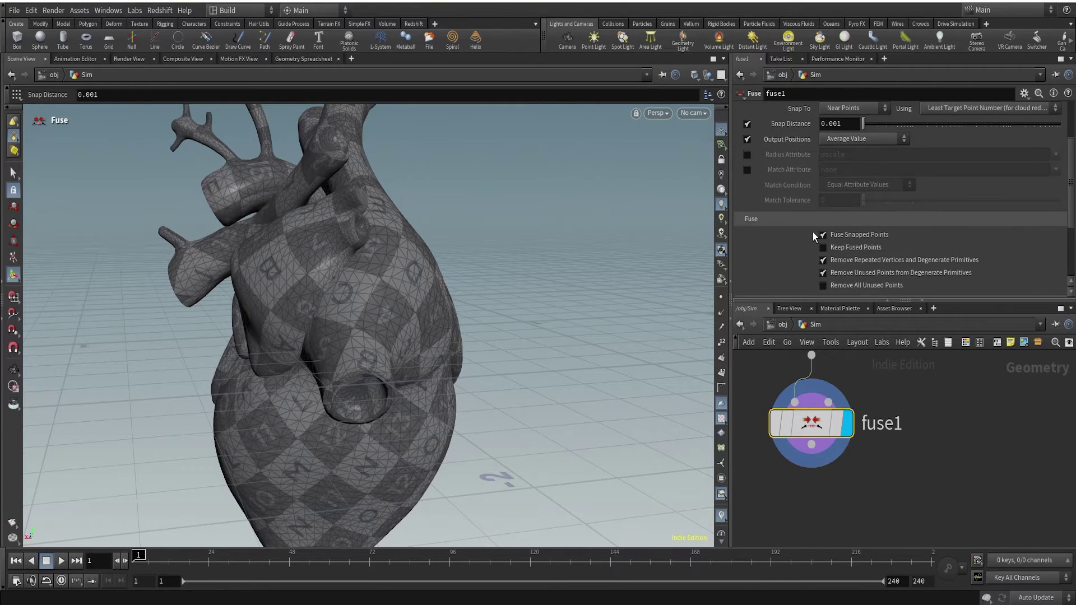
# Switch the viewport to the Front view of the heart
pyautogui.press('Escape')
pyautogui.scroll(-10, 462, 301)
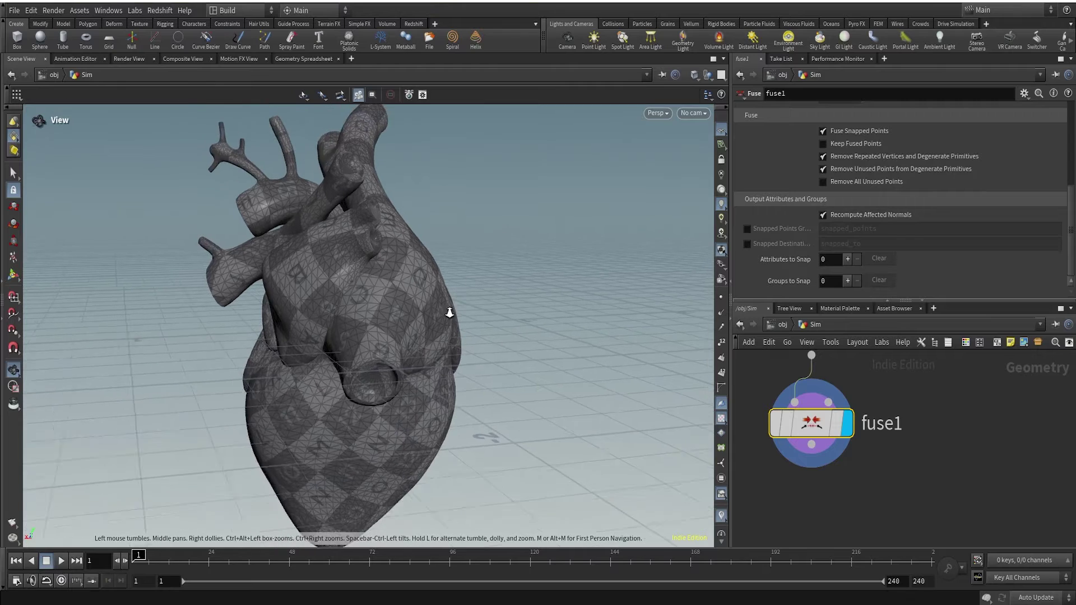
pyautogui.moveTo(475, 345); pyautogui.dragTo(355, 329)
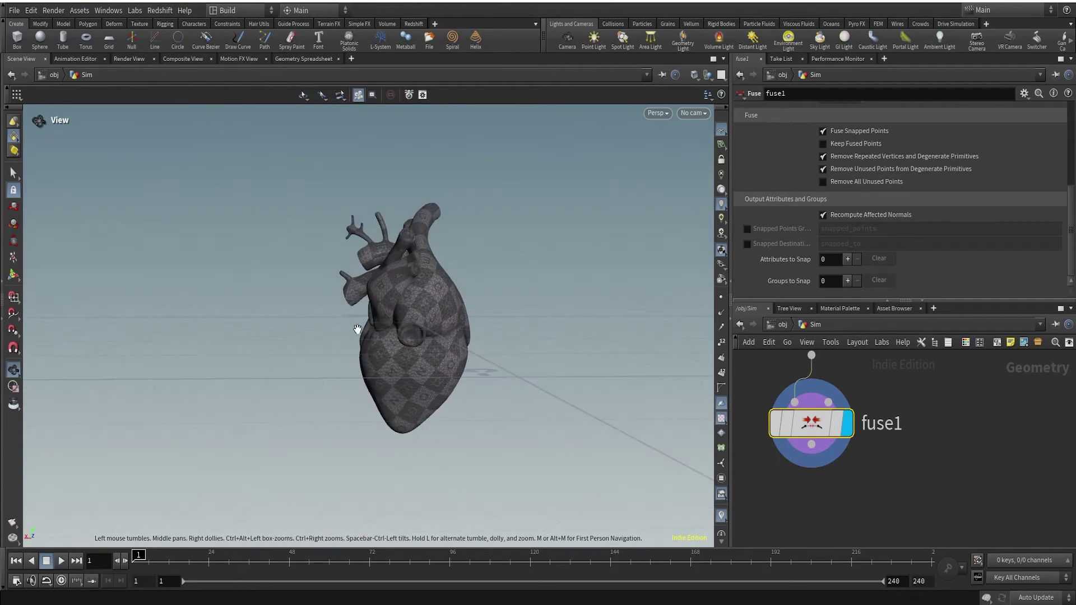
pyautogui.moveTo(553, 285); pyautogui.dragTo(513, 339)
pyautogui.press('Return')
pyautogui.click(657, 113)
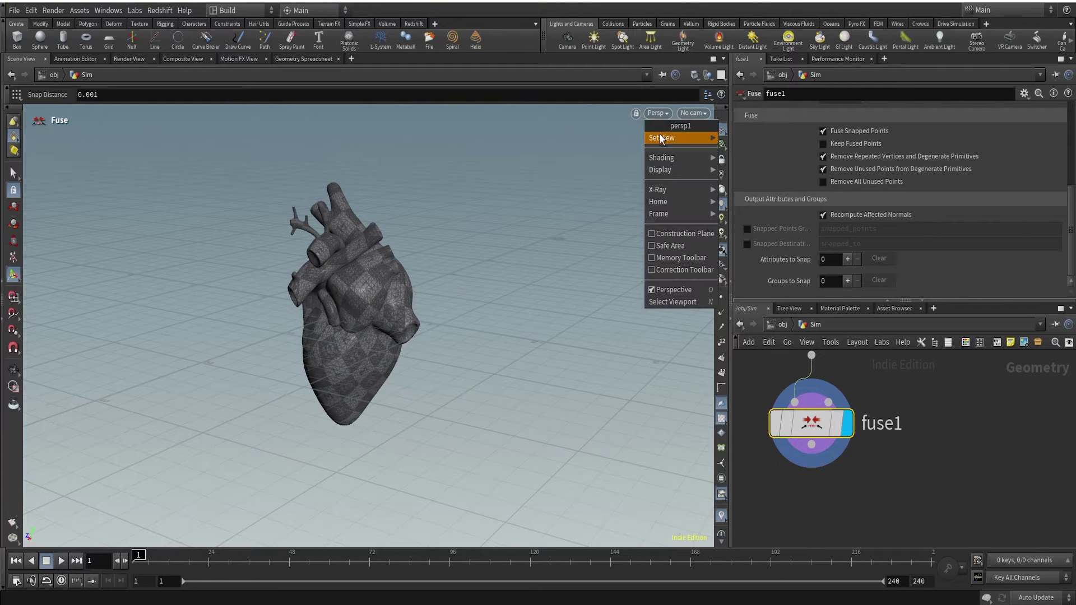
pyautogui.moveTo(695, 138)
pyautogui.click(731, 163)
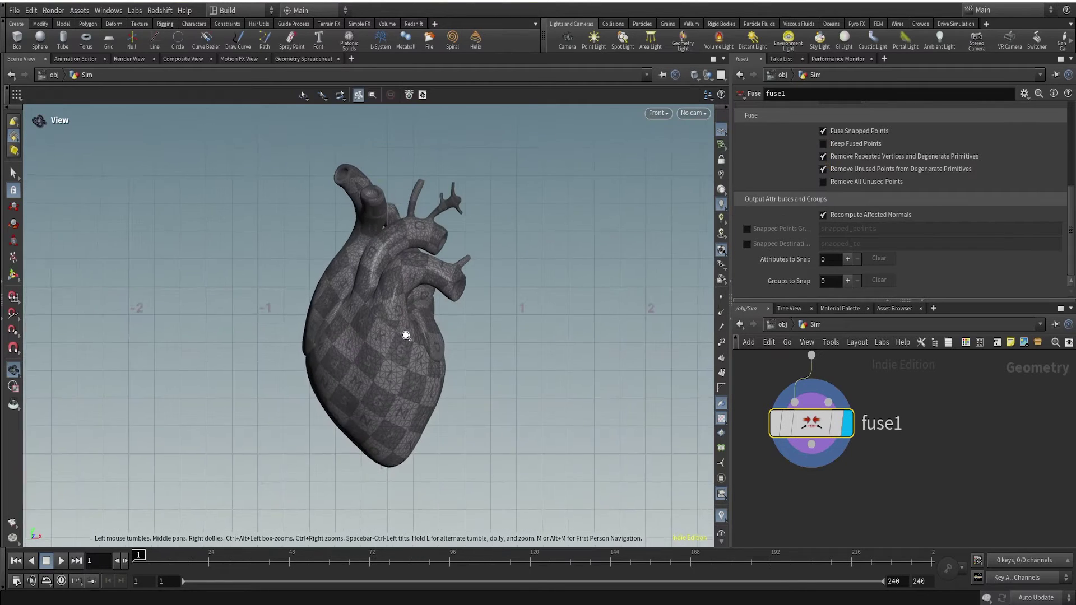
pyautogui.scroll(-4, 971, 421)
pyautogui.moveTo(945, 471); pyautogui.dragTo(940, 426, button='middle')
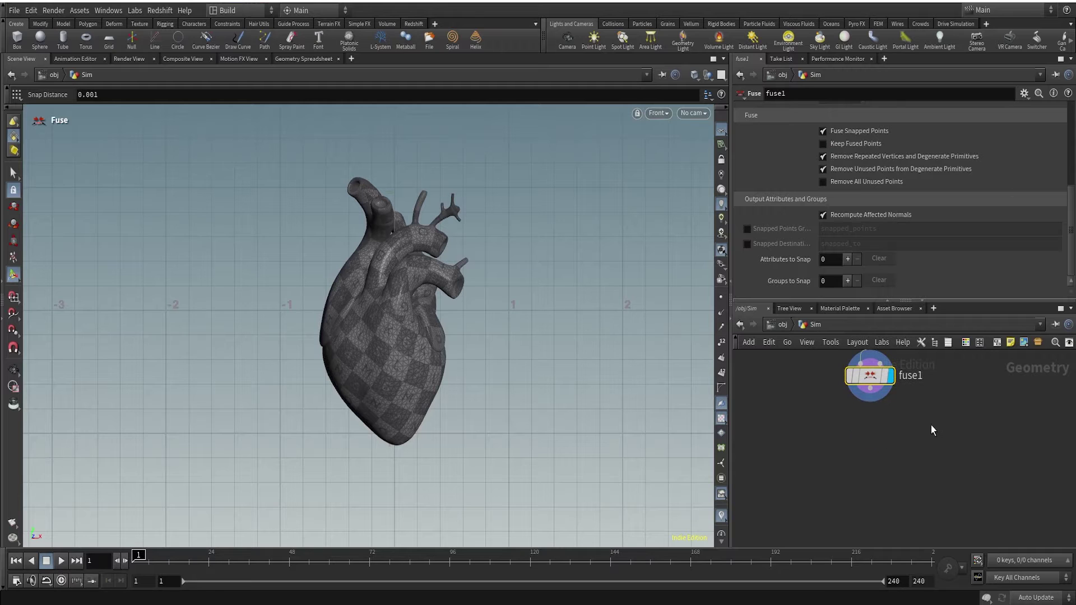
pyautogui.moveTo(879, 401); pyautogui.dragTo(925, 475)
# Add Vellum Configure Balloon under fuse1, creating vellumcloth1 and vellumpressure1, and select vellumcloth1
pyautogui.write('ve')
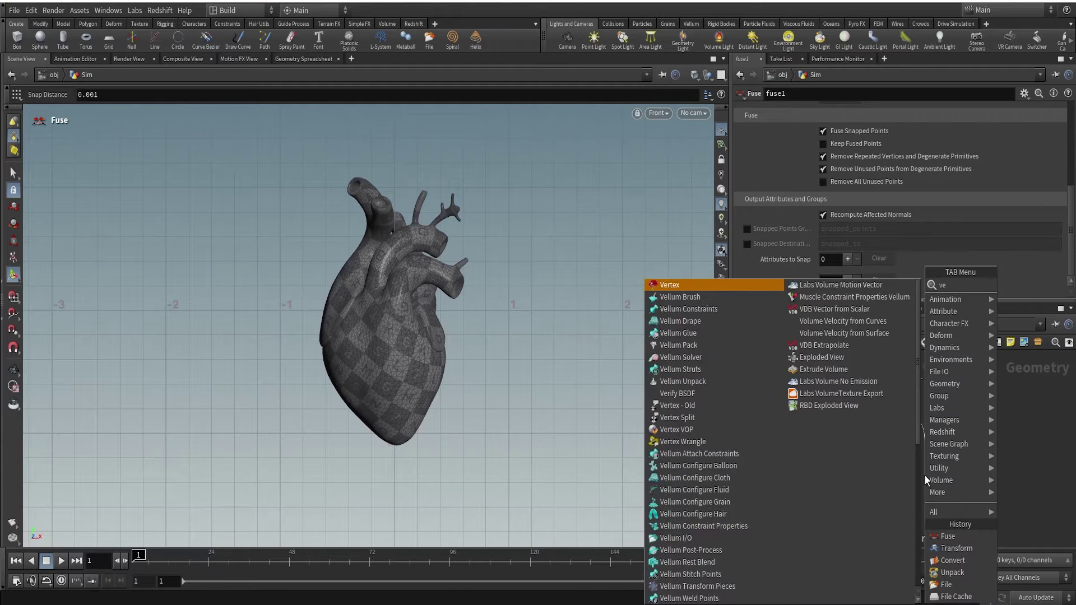
pyautogui.write('llball')
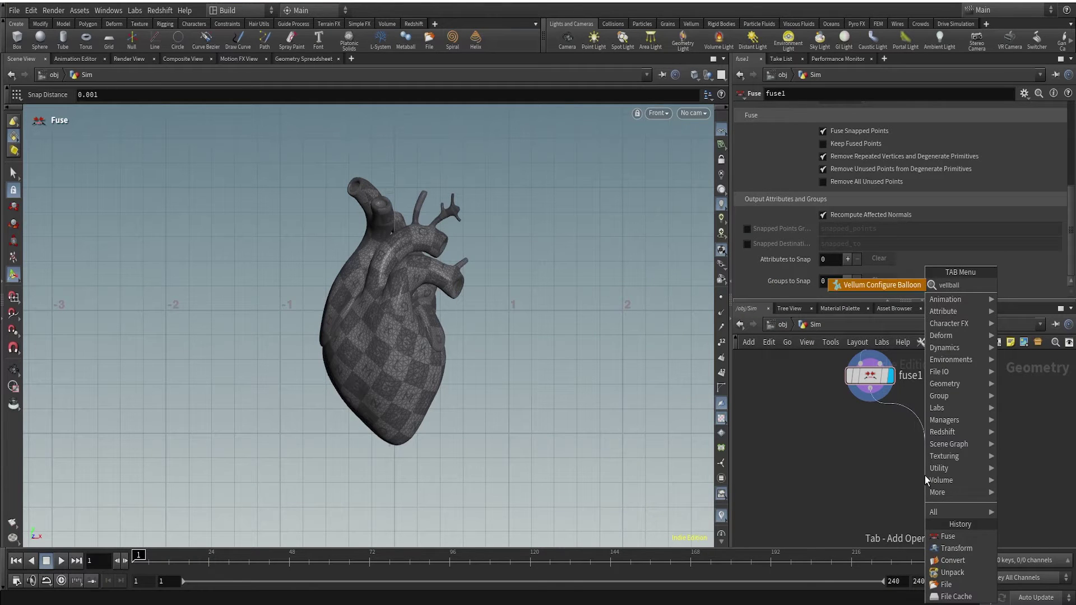
pyautogui.press('Return')
pyautogui.click(924, 476)
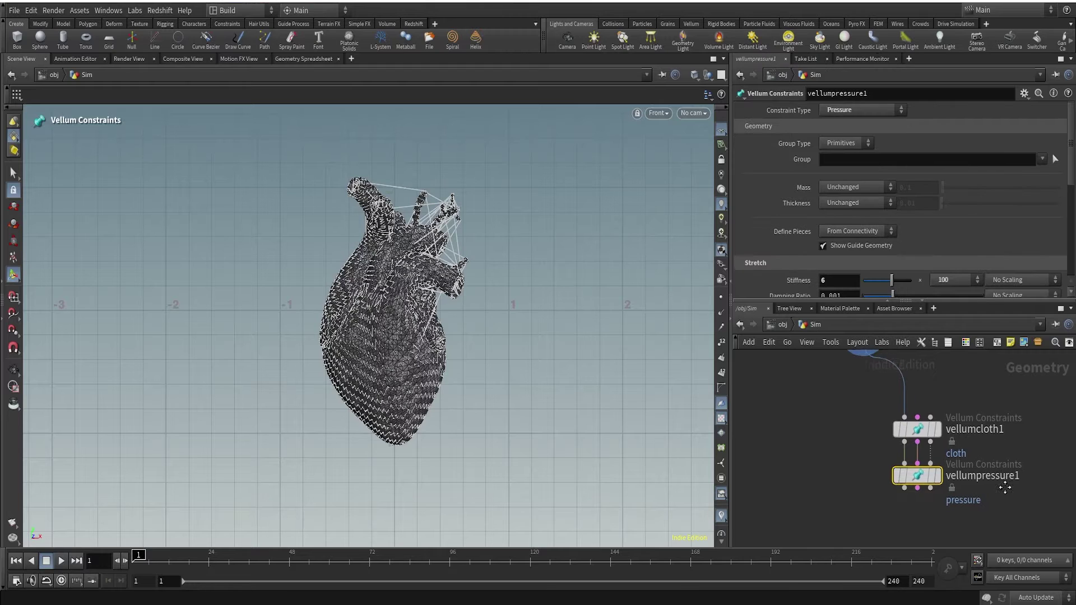
pyautogui.click(778, 419)
pyautogui.moveTo(808, 419); pyautogui.dragTo(903, 449)
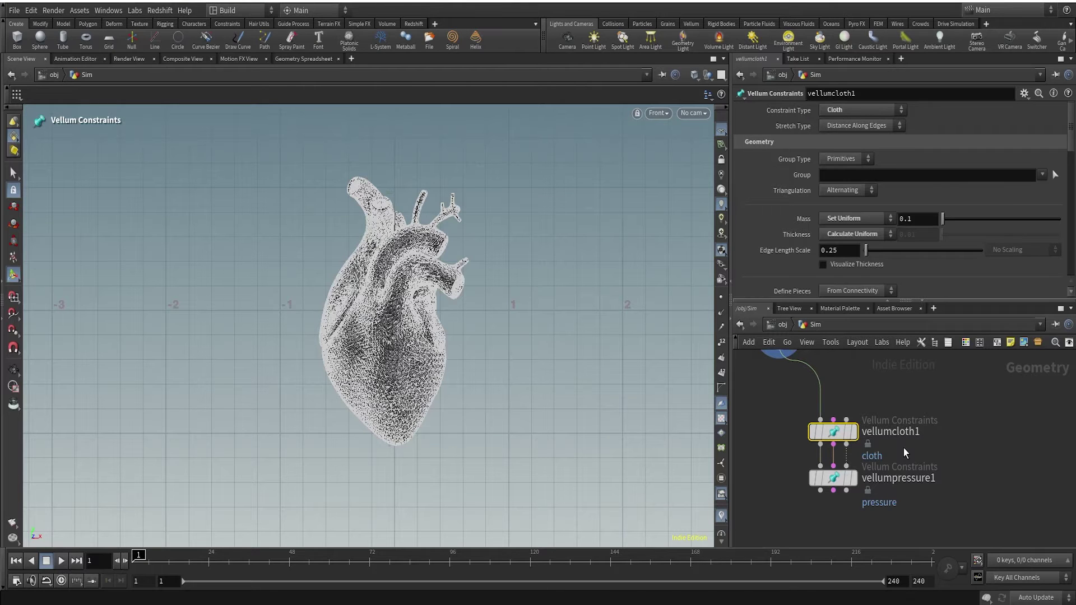
# Review vellumpressure1, then set vellumcloth1's Group Type to Points and reach its Stretch section
pyautogui.click(923, 450)
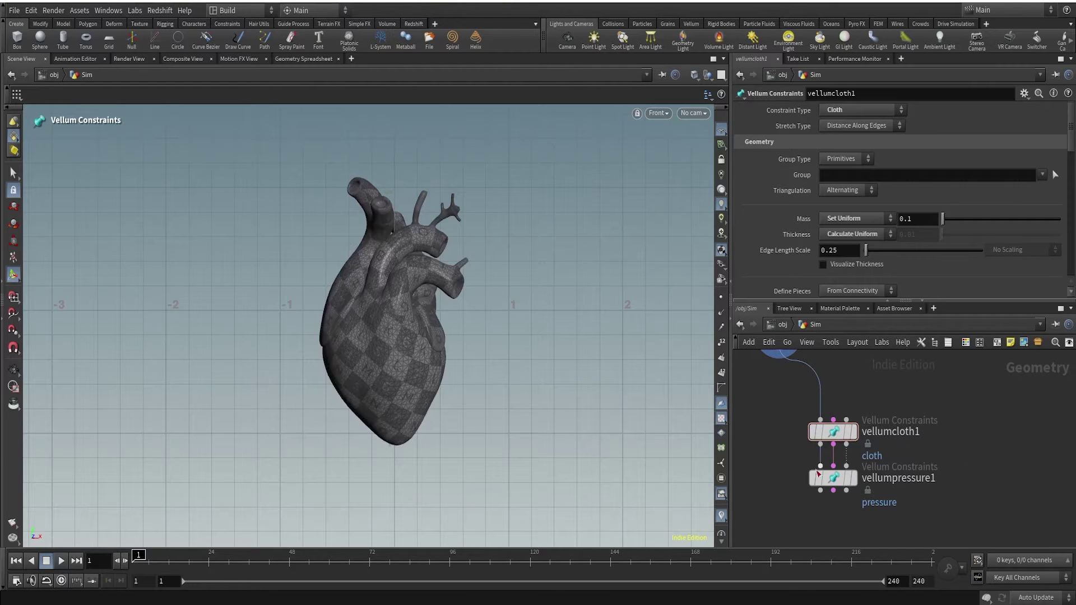
pyautogui.moveTo(806, 474); pyautogui.dragTo(824, 481)
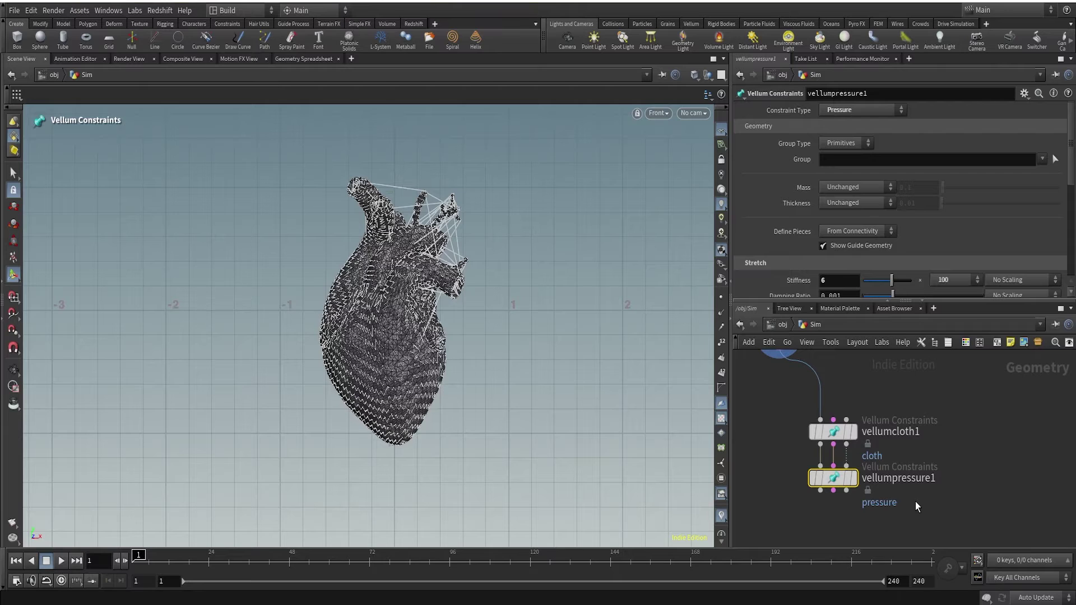
pyautogui.click(953, 468)
pyautogui.click(835, 432)
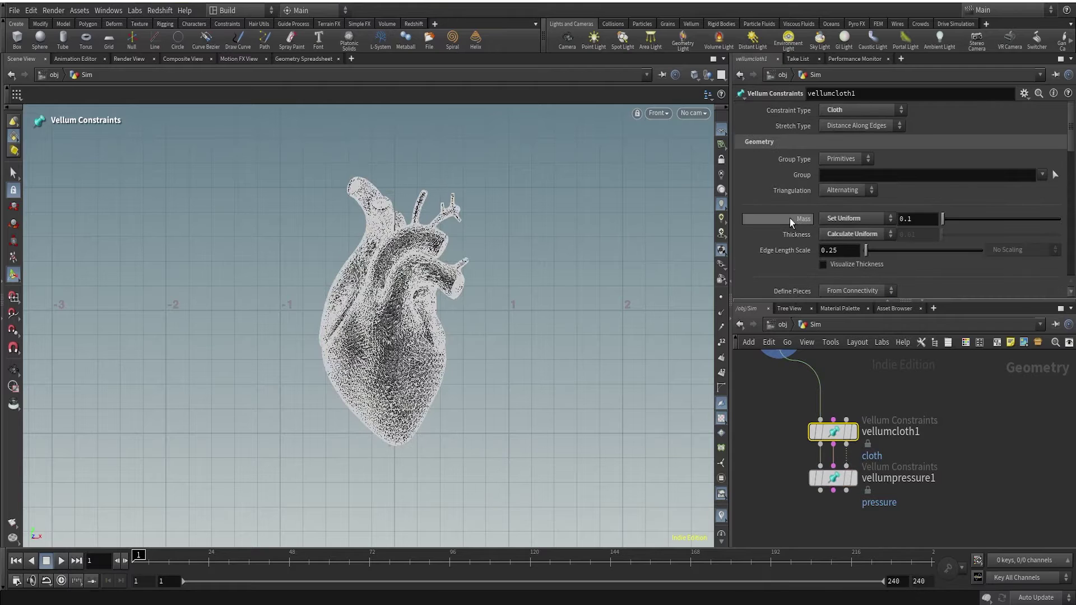
pyautogui.click(840, 159)
pyautogui.click(829, 180)
pyautogui.scroll(-3, 798, 196)
pyautogui.scroll(-3, 755, 235)
pyautogui.scroll(-5, 757, 237)
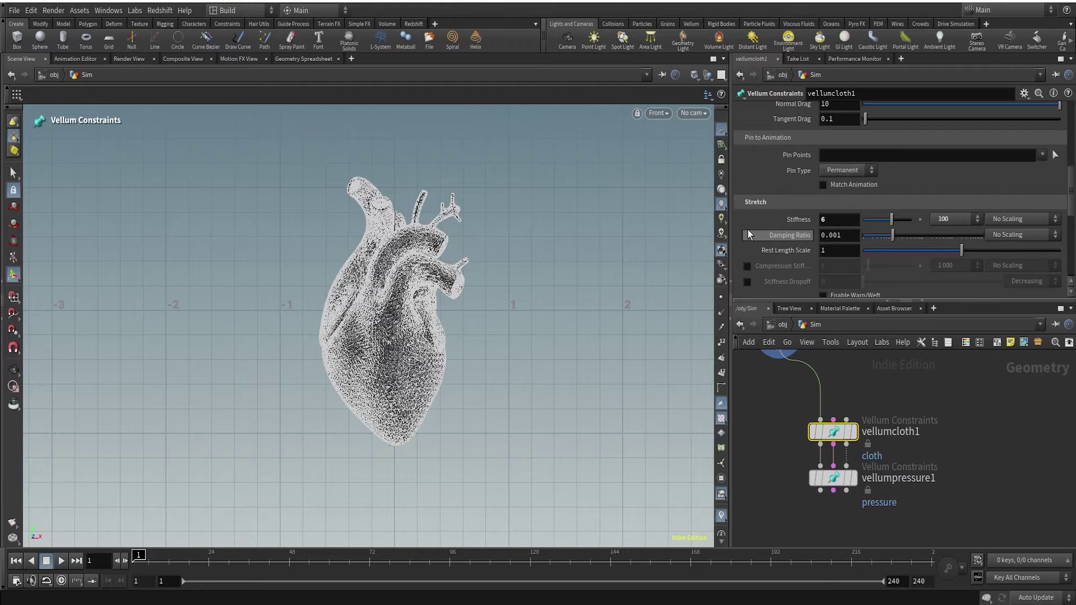
pyautogui.scroll(-2, 776, 222)
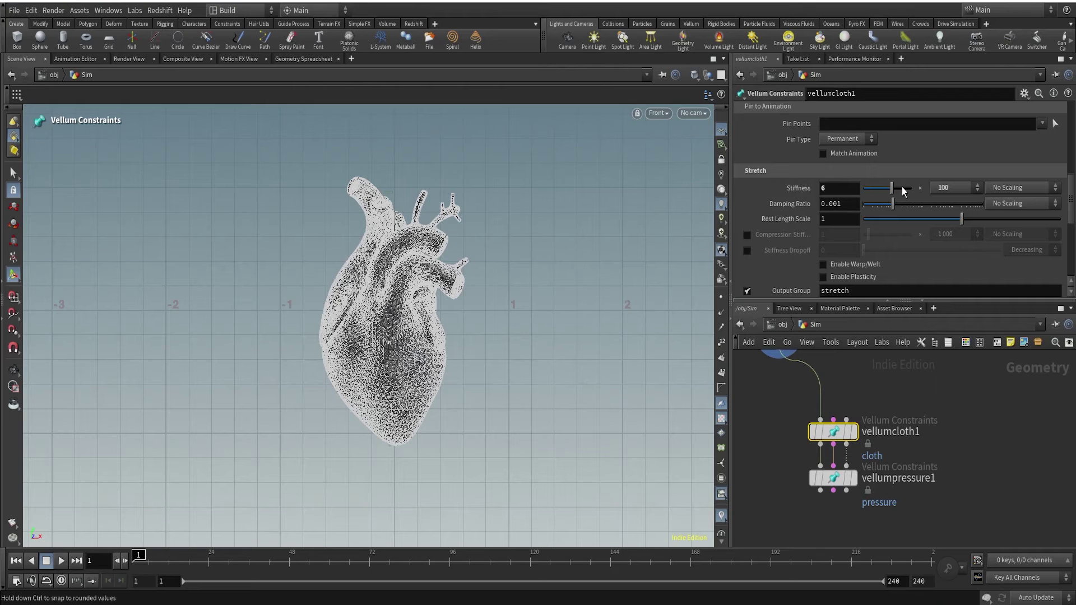
# Set vellumcloth1's Stretch stiffness multiplier to 1e10
pyautogui.moveTo(801, 189)
pyautogui.click(947, 188)
pyautogui.click(948, 201)
pyautogui.write('1e10')
pyautogui.press('Return')
pyautogui.scroll(-5, 879, 235)
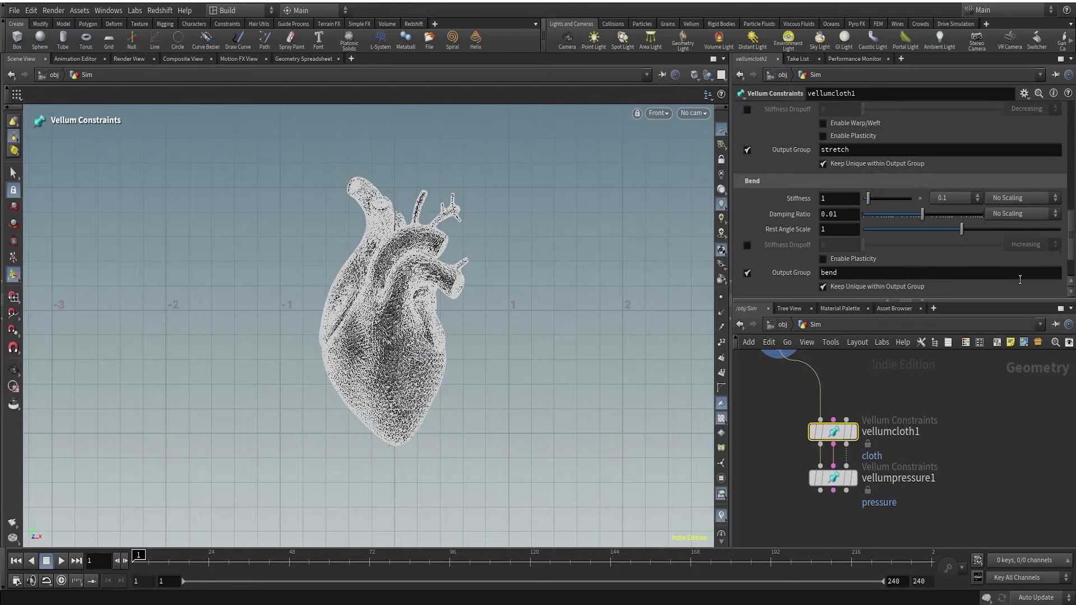
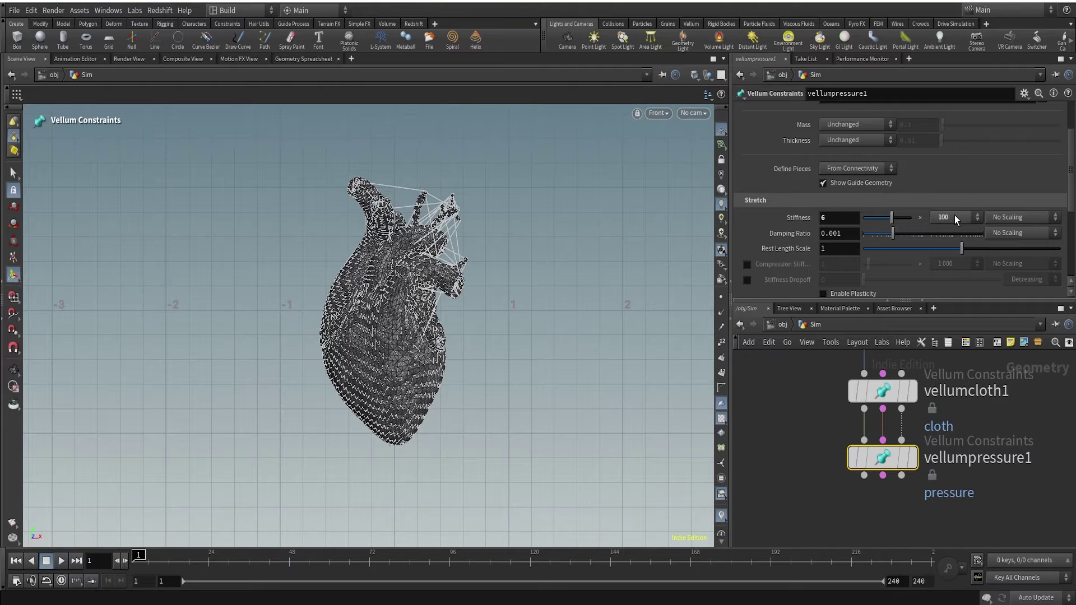
# Set vellumpressure1's stiffness multiplier to 1e+8 and its Rest Length Scale to 3
pyautogui.click(954, 215)
pyautogui.click(951, 247)
pyautogui.write('3')
pyautogui.press('Return')
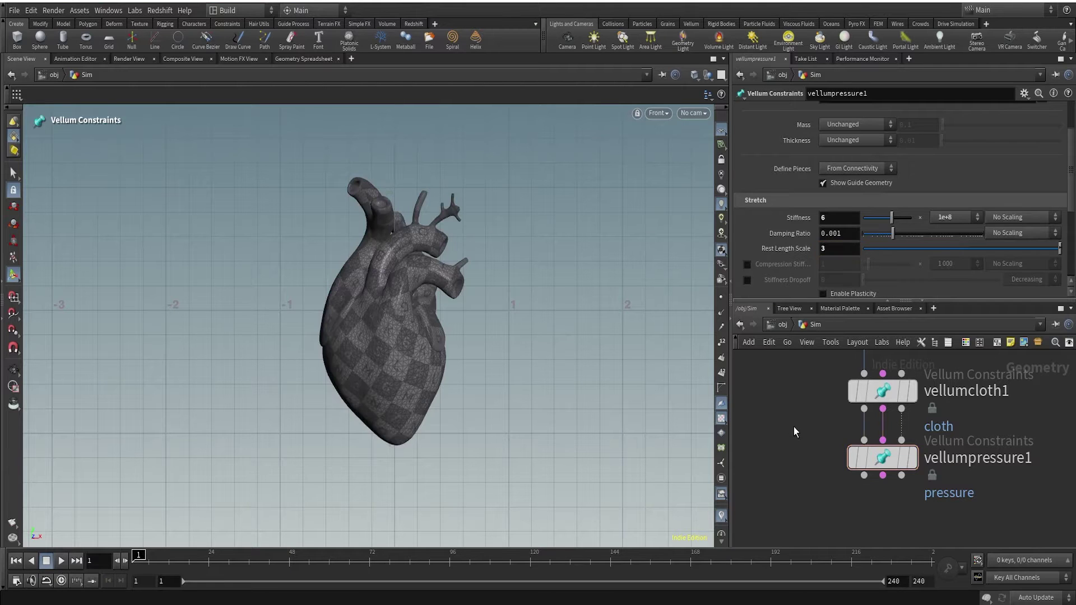
pyautogui.scroll(-3, 894, 394)
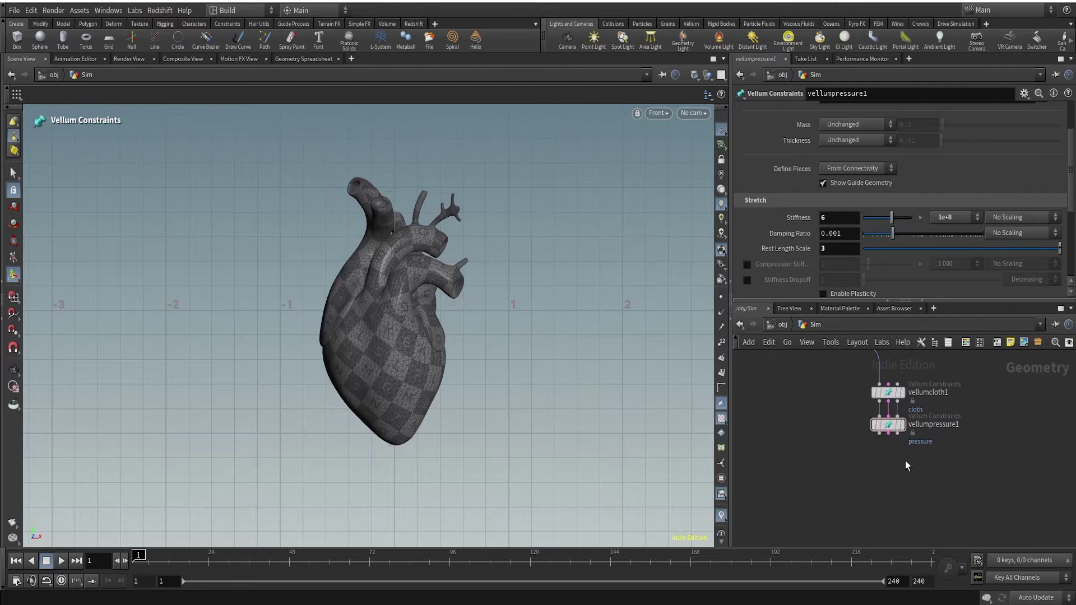
pyautogui.scroll(3, 878, 450)
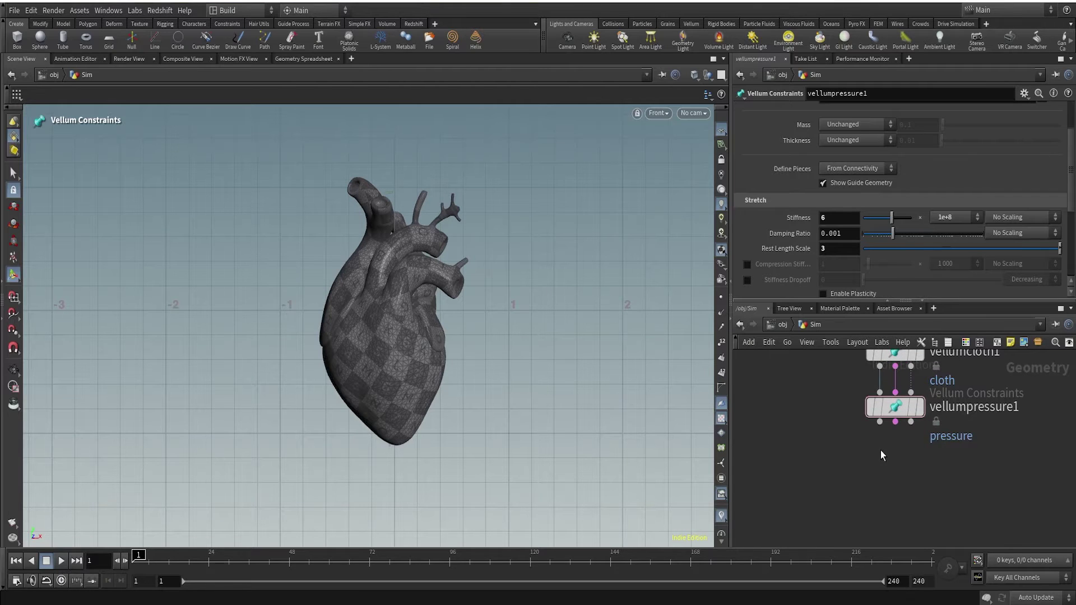
# Start a wire from vellumpressure1's output, then cancel the connection
pyautogui.click(880, 422)
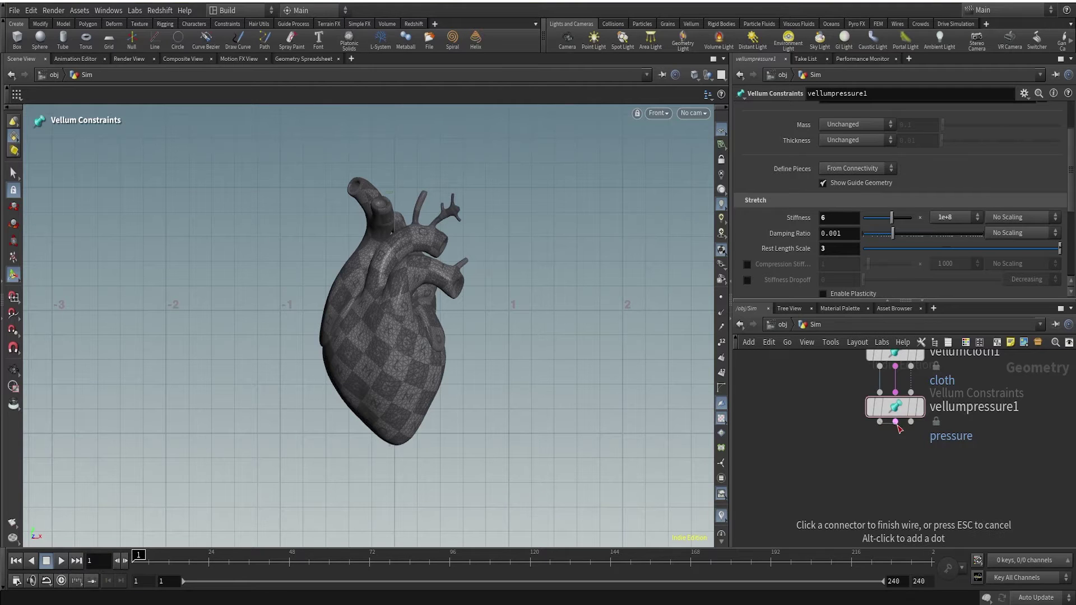
pyautogui.click(907, 420)
pyautogui.press('Escape')
pyautogui.hotkey('ctrl', 'z')
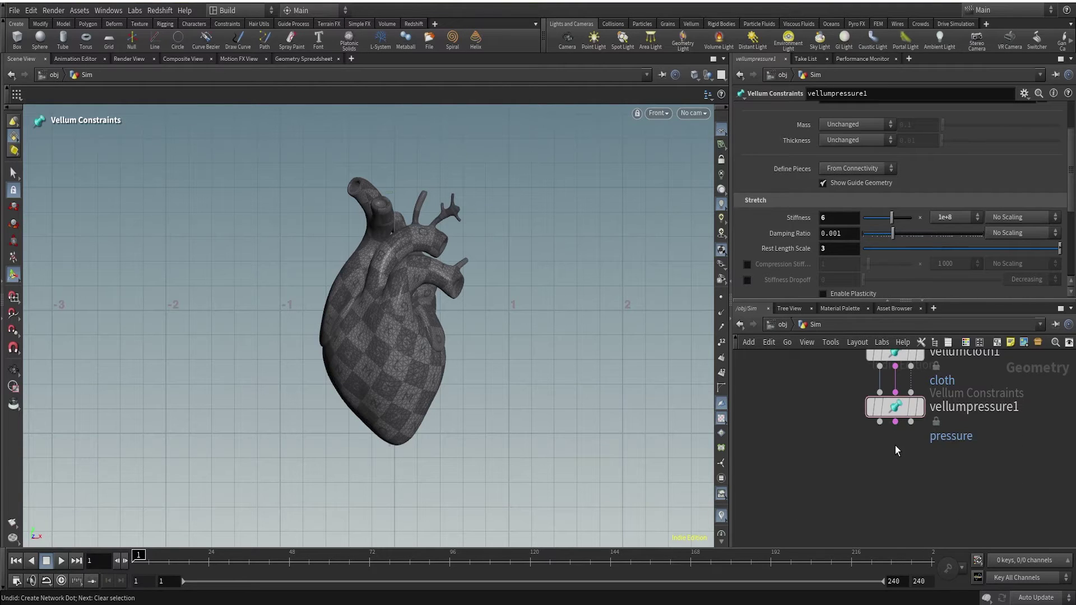
# Add a Vellum Solver wired below vellumpressure1
pyautogui.click(895, 422)
pyautogui.press('Tab')
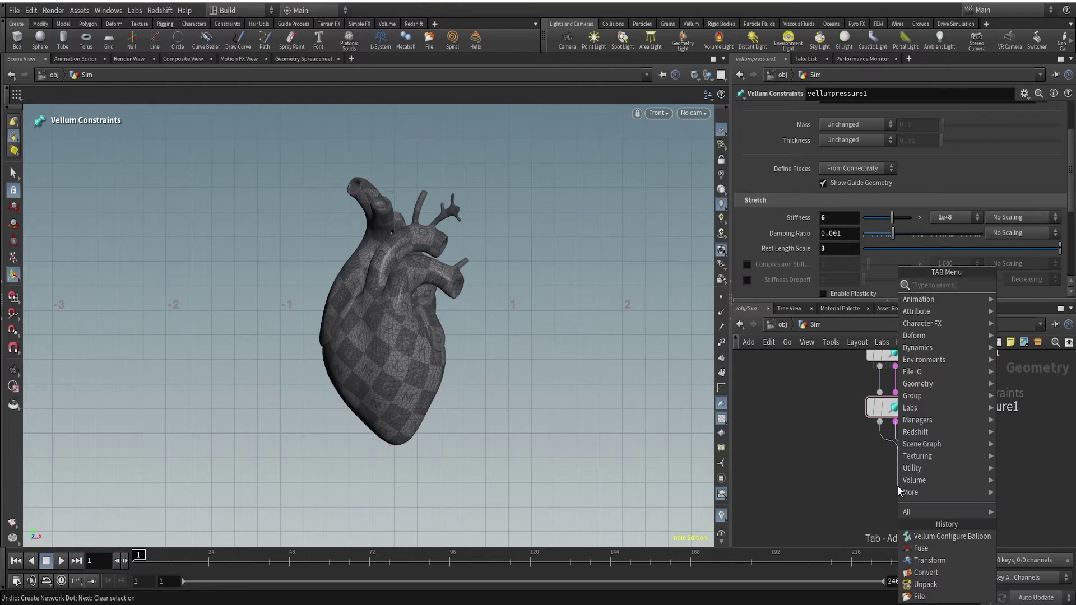
pyautogui.write('vso')
pyautogui.press('Escape')
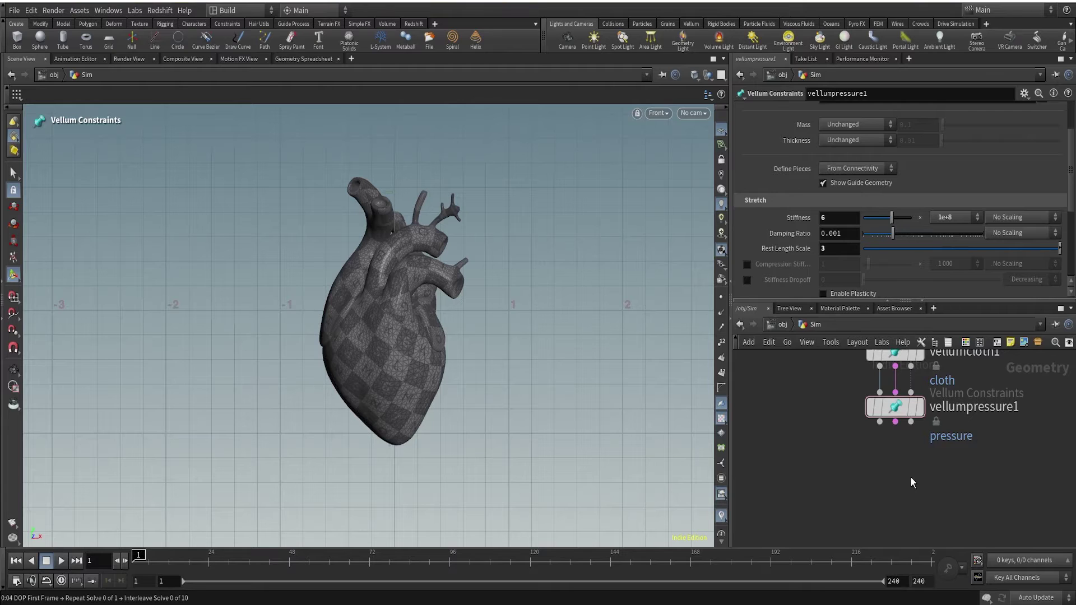
pyautogui.click(910, 477)
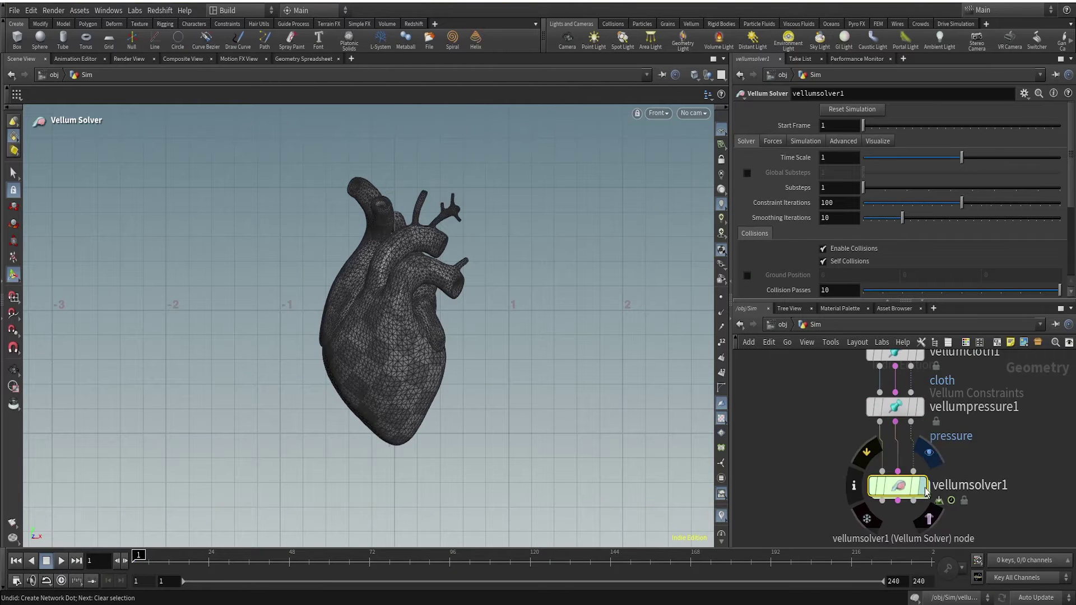
# Set the solver's Gravity Y to 0 and play the simulation
pyautogui.click(772, 141)
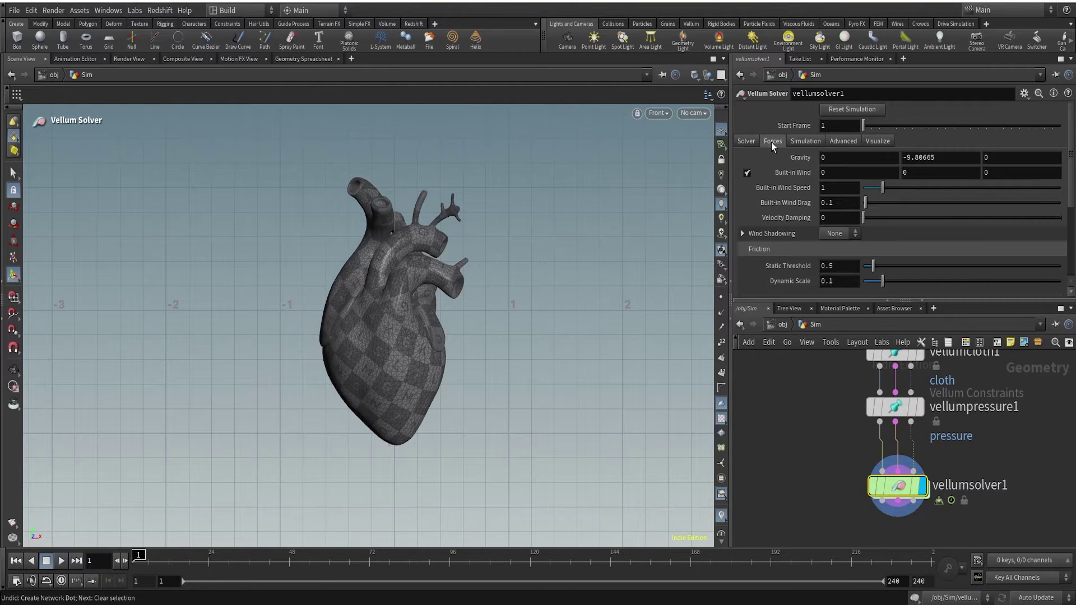
pyautogui.doubleClick(945, 158)
pyautogui.write('0')
pyautogui.press('Return')
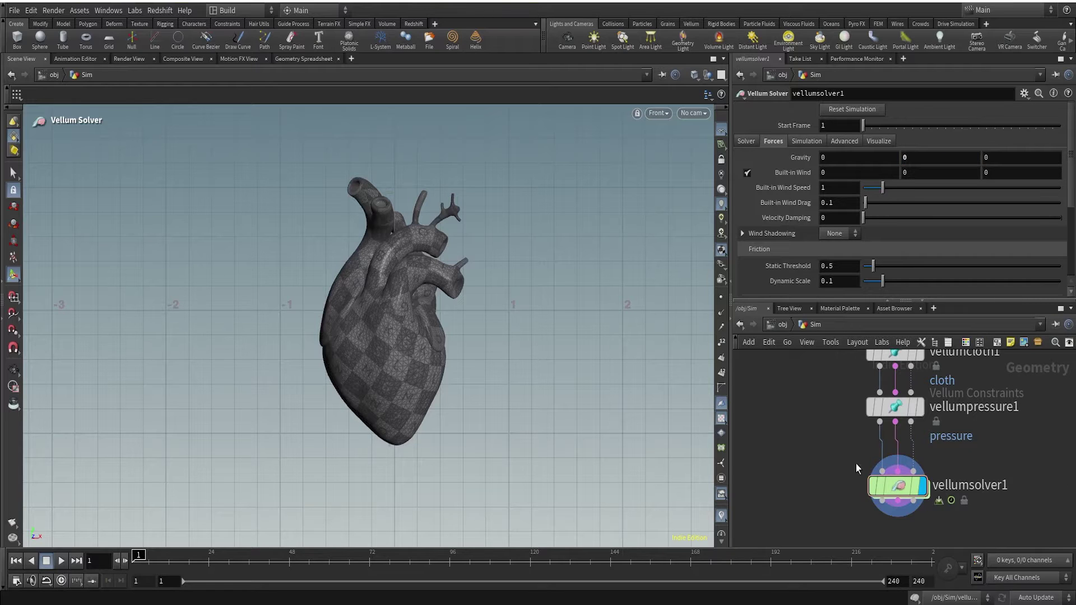
pyautogui.scroll(-3, 822, 440)
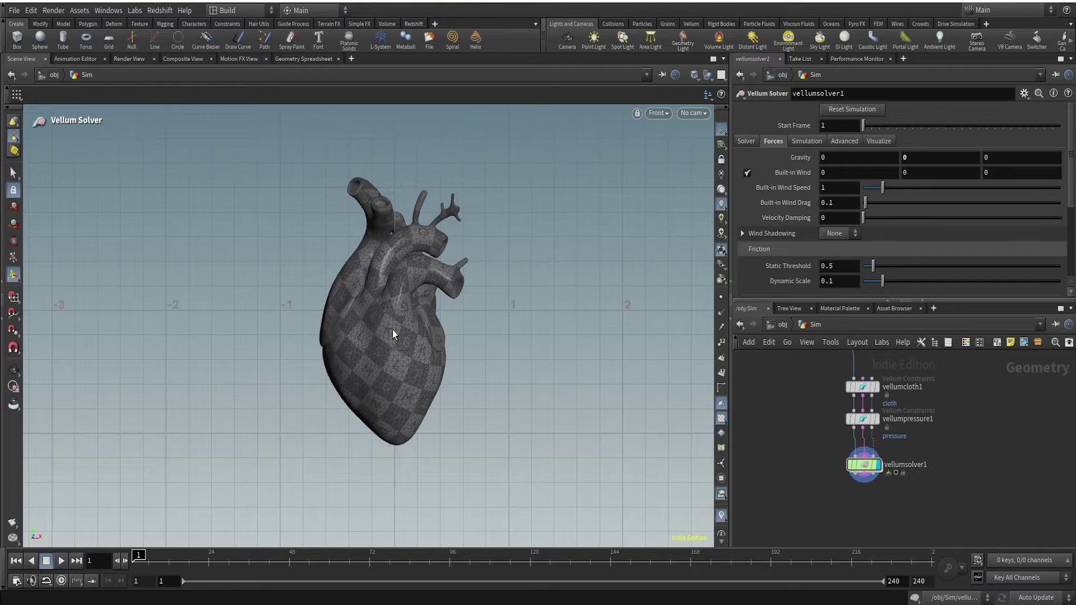
pyautogui.scroll(-4, 424, 356)
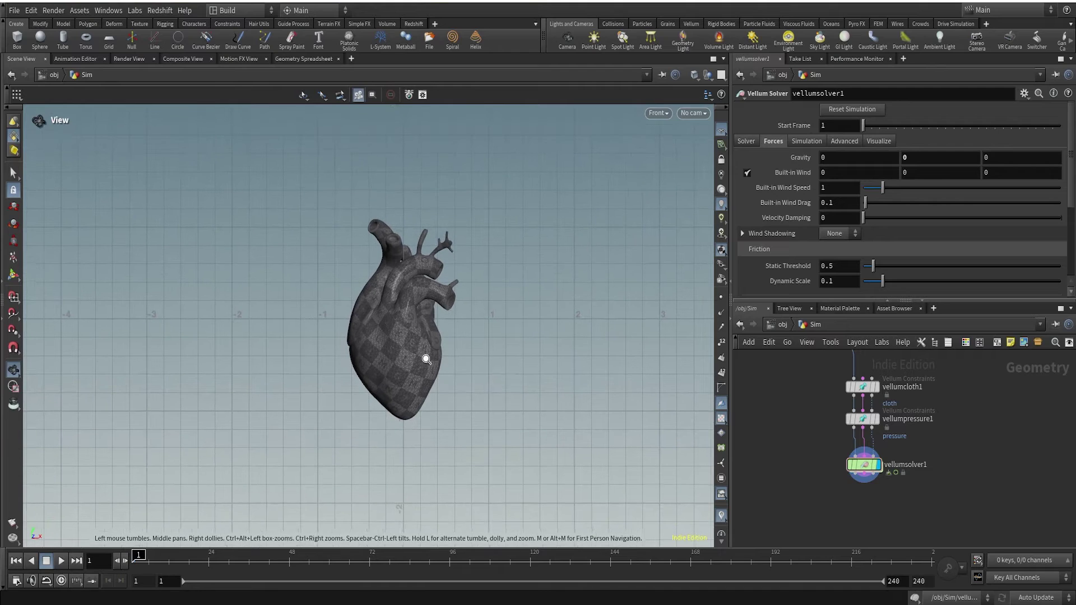
pyautogui.scroll(3, 866, 479)
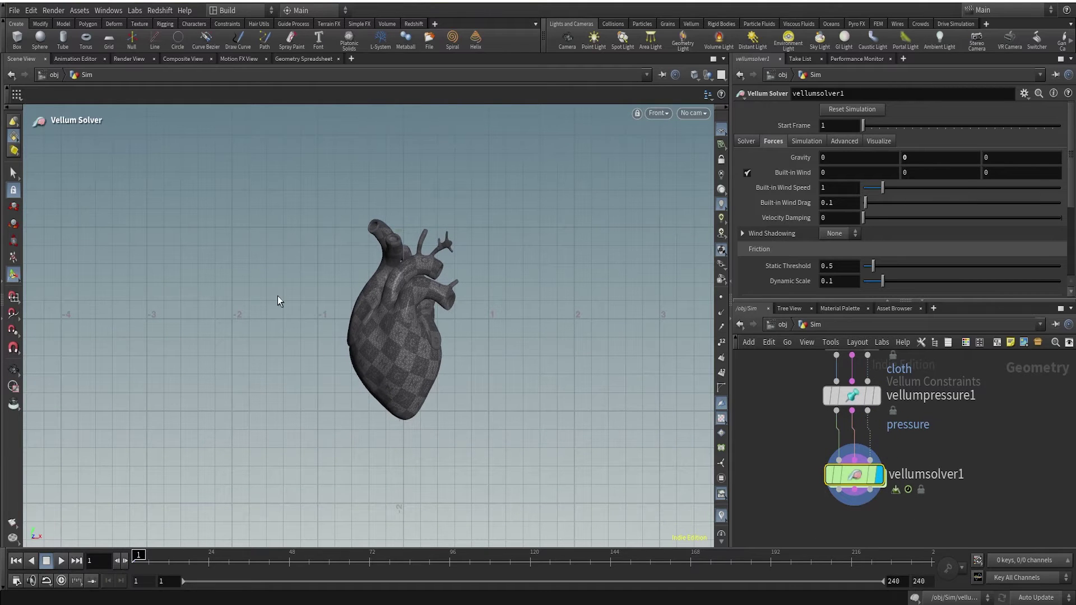
pyautogui.click(58, 565)
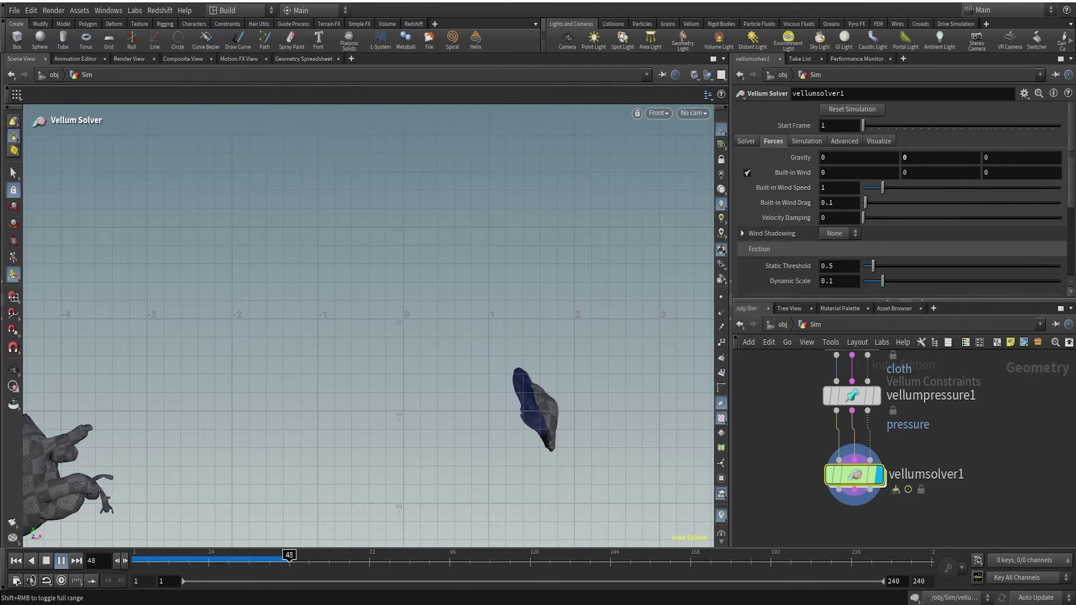
# Stop playback and switch the viewport to a perspective view of the heart
pyautogui.click(167, 555)
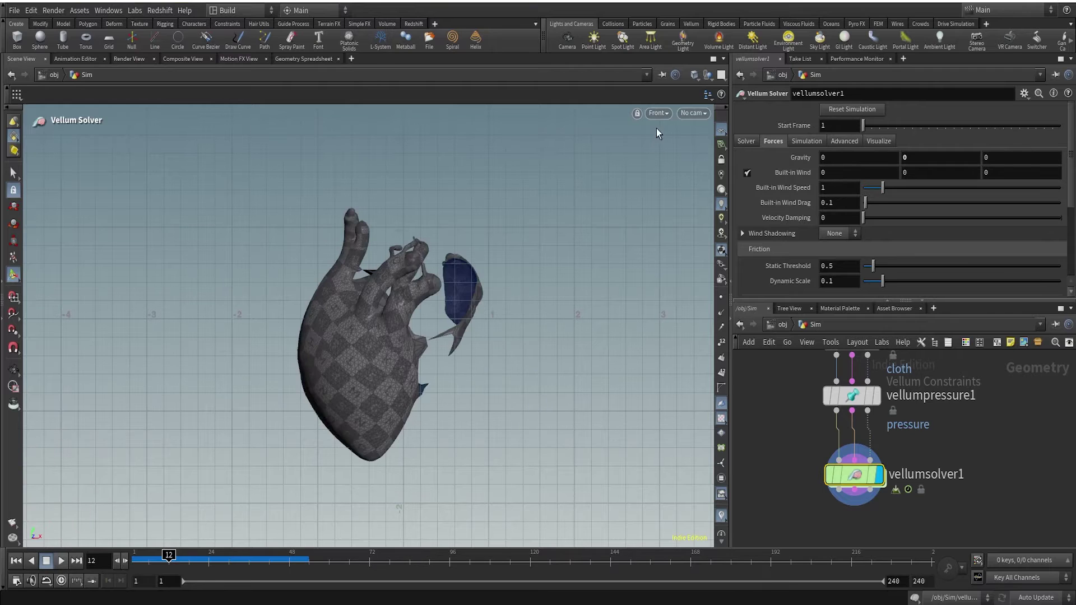
pyautogui.click(658, 112)
pyautogui.moveTo(678, 140)
pyautogui.click(754, 139)
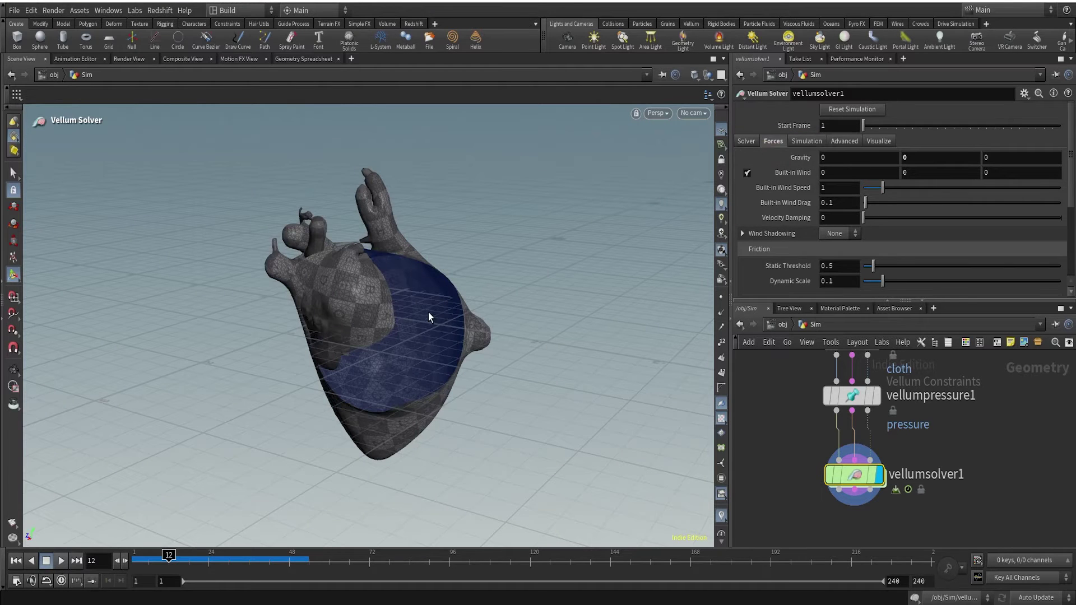
pyautogui.scroll(-2, 466, 311)
pyautogui.keyDown('alt'); pyautogui.moveTo(464, 309); pyautogui.dragTo(371, 332); pyautogui.keyUp('alt')
pyautogui.keyDown('alt'); pyautogui.moveTo(371, 332); pyautogui.dragTo(504, 231, button='right'); pyautogui.keyUp('alt')
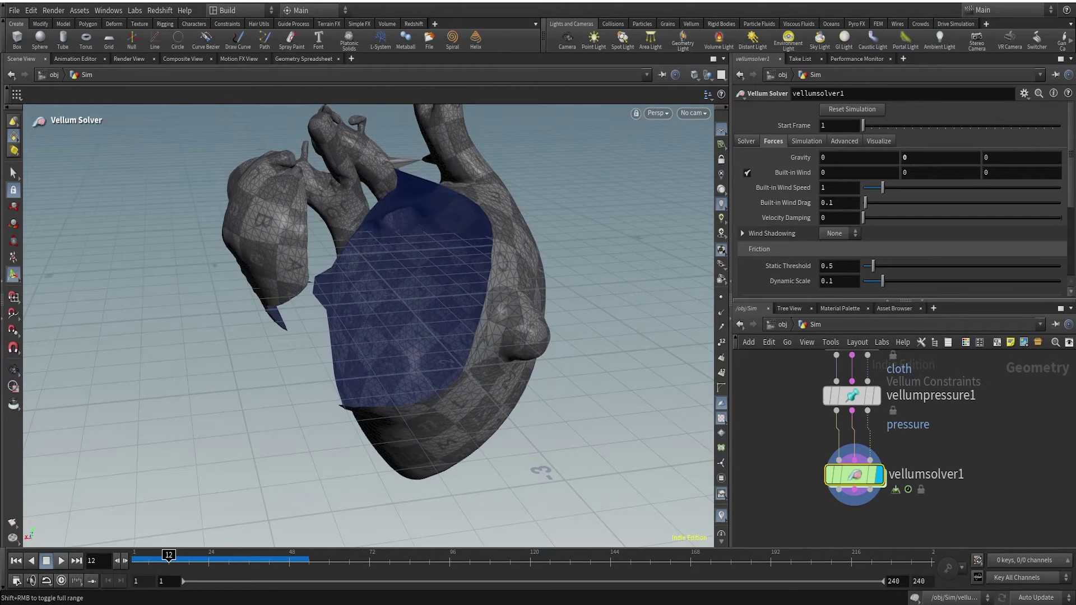
# Orbit around the heart and scrub the simulation to frame 18, where it tears
pyautogui.moveTo(158, 560); pyautogui.dragTo(179, 533)
pyautogui.press('Escape')
pyautogui.moveTo(530, 287); pyautogui.dragTo(474, 308)
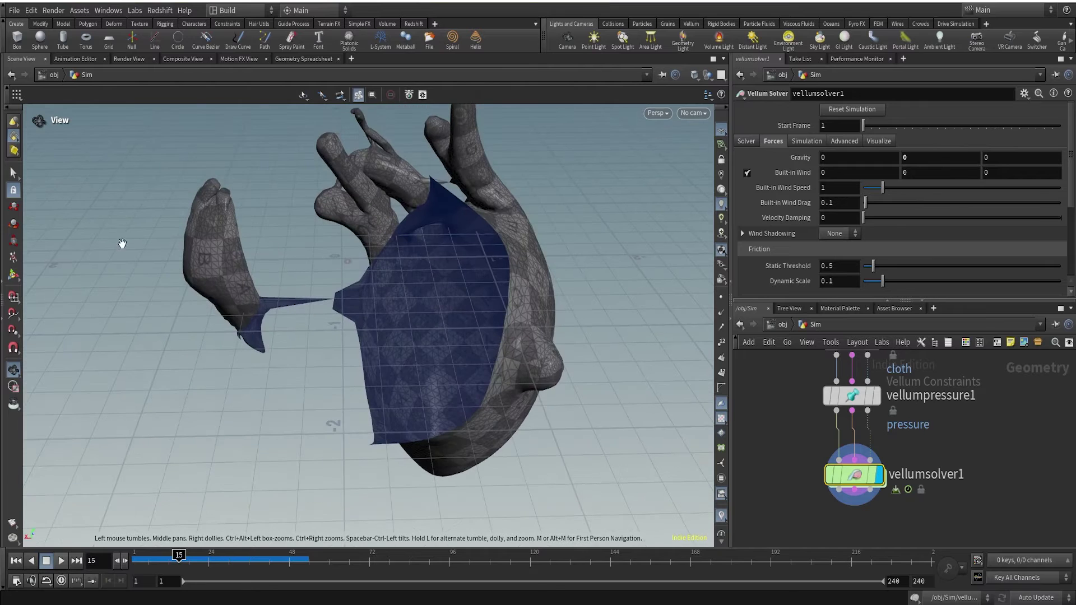
pyautogui.moveTo(120, 240); pyautogui.dragTo(402, 303)
pyautogui.press('Return')
pyautogui.moveTo(194, 559)
pyautogui.mouseDown()
pyautogui.moveTo(168, 559)
pyautogui.moveTo(189, 560)
pyautogui.mouseUp()
pyautogui.scroll(-3, 993, 411)
pyautogui.moveTo(993, 412); pyautogui.dragTo(983, 503, button='middle')
pyautogui.moveTo(943, 440); pyautogui.dragTo(949, 462, button='middle')
pyautogui.scroll(4, 900, 470)
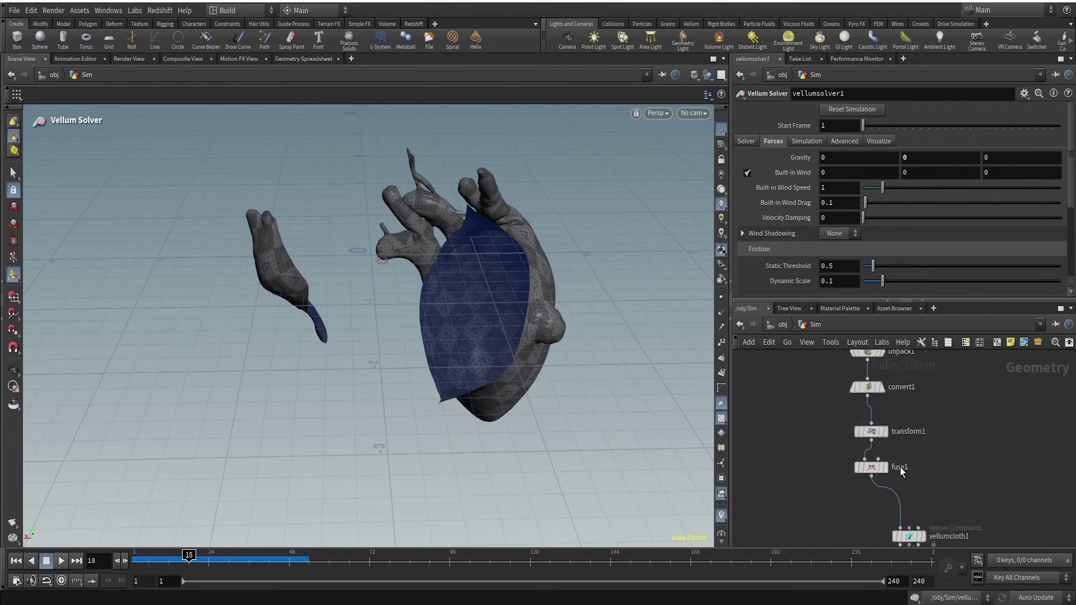
# Display fuse1 and inspect its two mesh islands, 0 and 2814
pyautogui.click(879, 466)
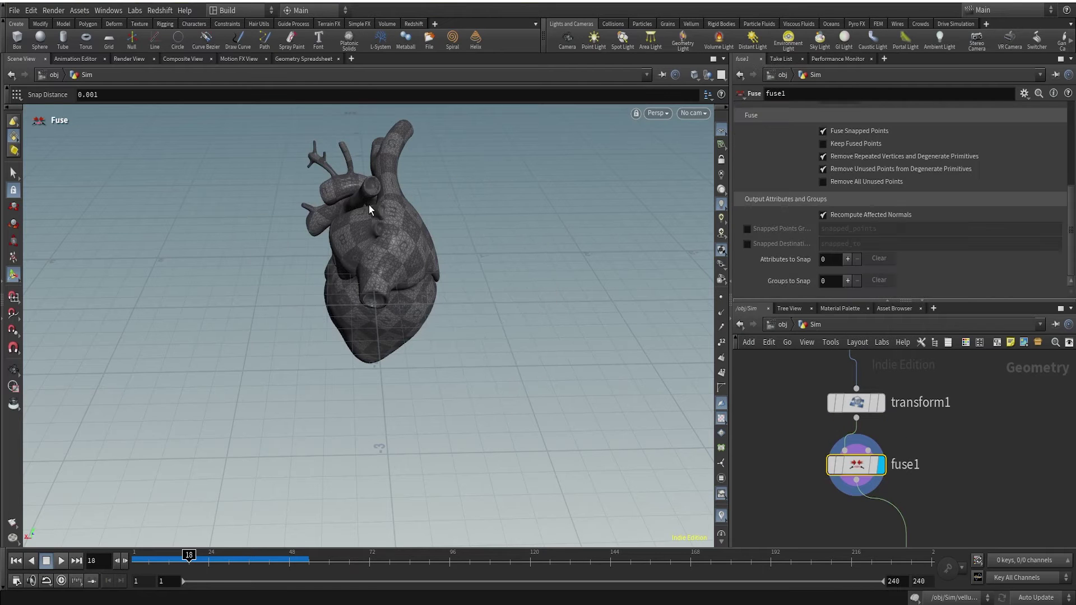
pyautogui.click(13, 174)
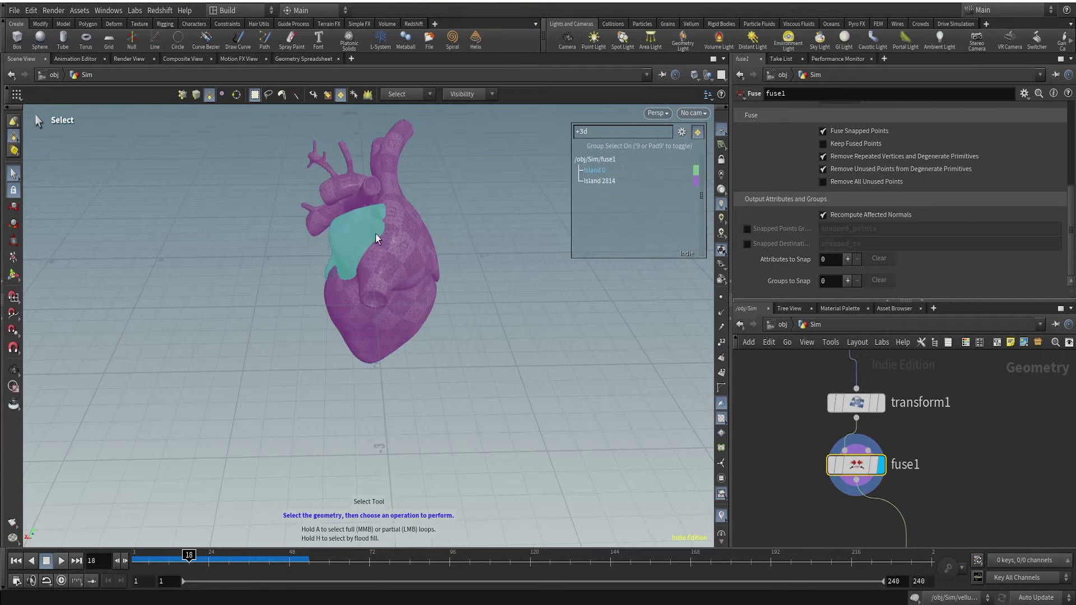
pyautogui.scroll(-6, 1010, 462)
pyautogui.moveTo(1020, 507); pyautogui.dragTo(980, 415, button='middle')
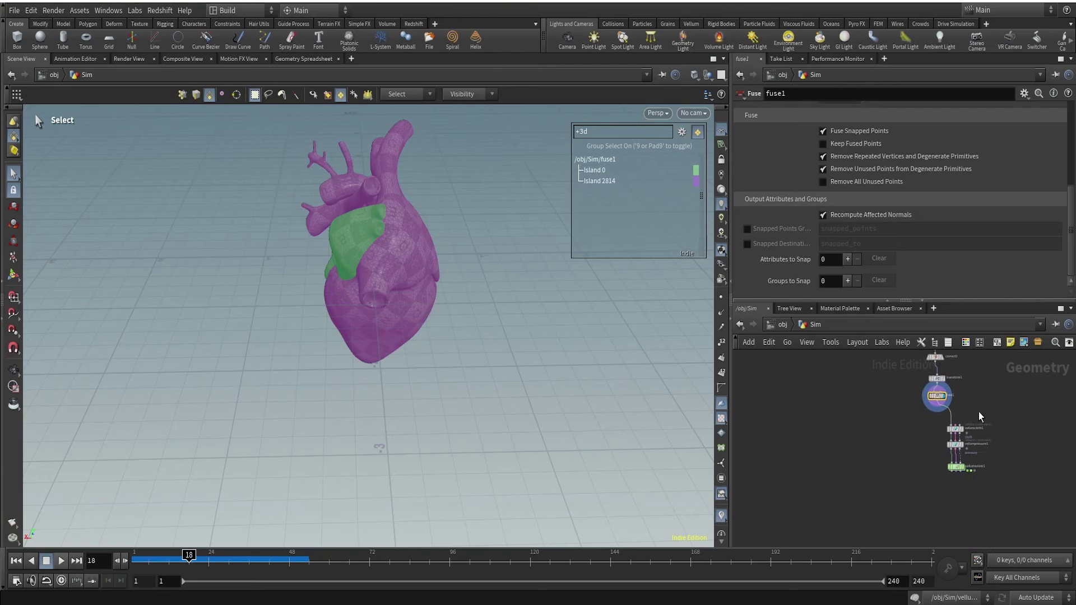
pyautogui.scroll(4, 972, 447)
# Redisplay vellumsolver1, rewind to frame 1, and move the solver node further down
pyautogui.click(952, 492)
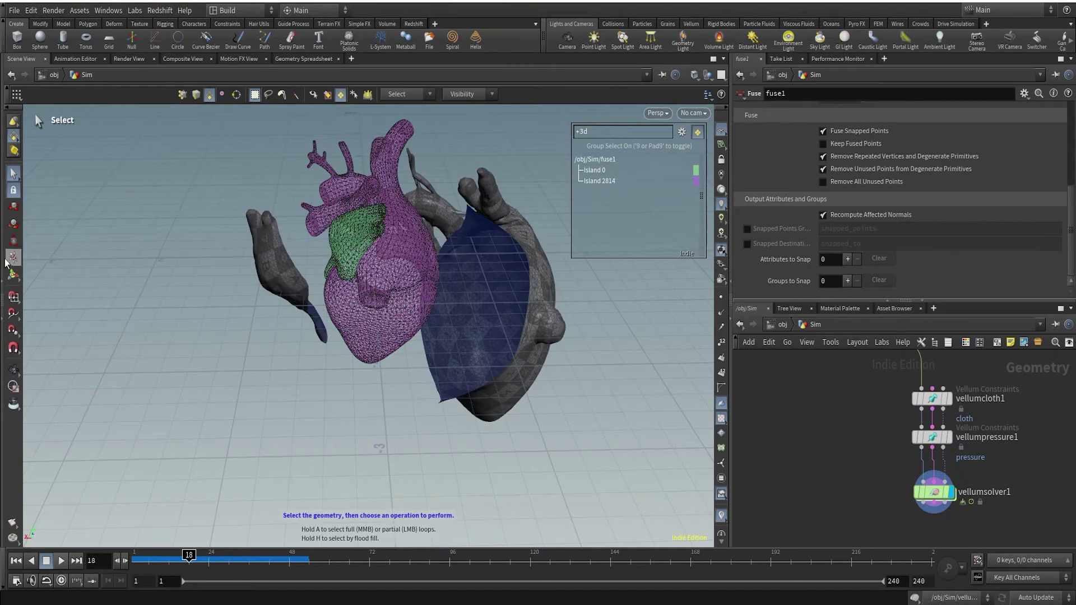
pyautogui.click(13, 277)
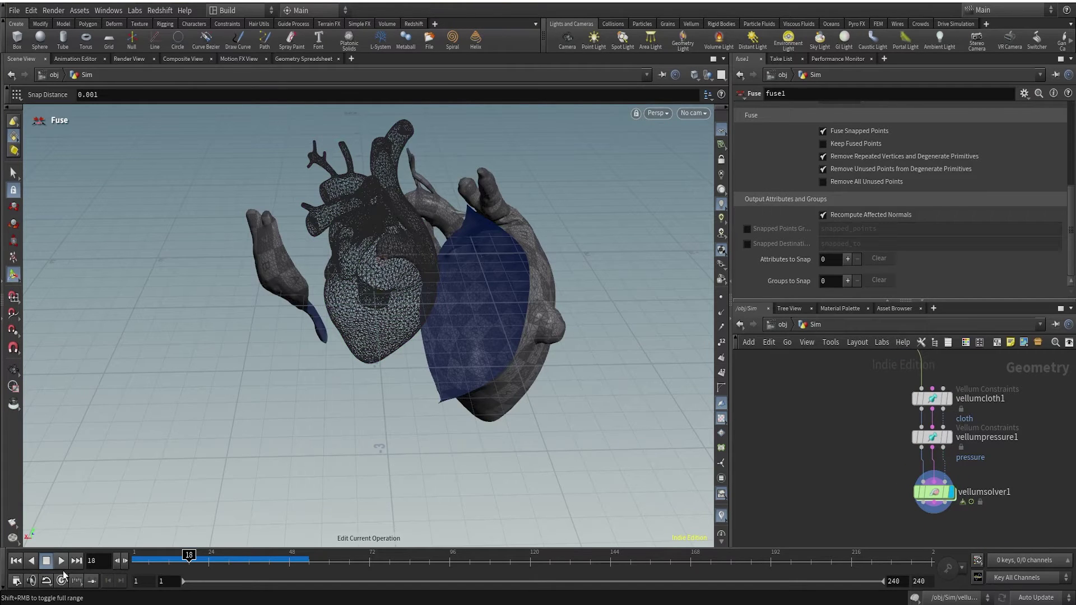
pyautogui.click(15, 562)
pyautogui.scroll(-2, 1012, 427)
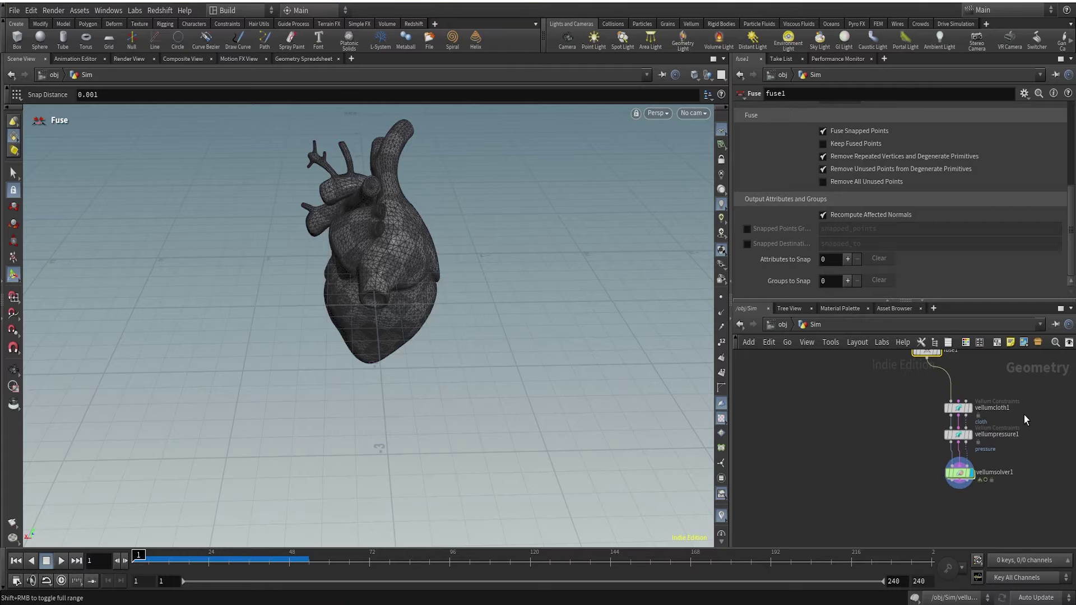
pyautogui.moveTo(984, 476); pyautogui.dragTo(943, 442, button='middle')
pyautogui.scroll(3, 944, 440)
pyautogui.moveTo(917, 440); pyautogui.dragTo(917, 512)
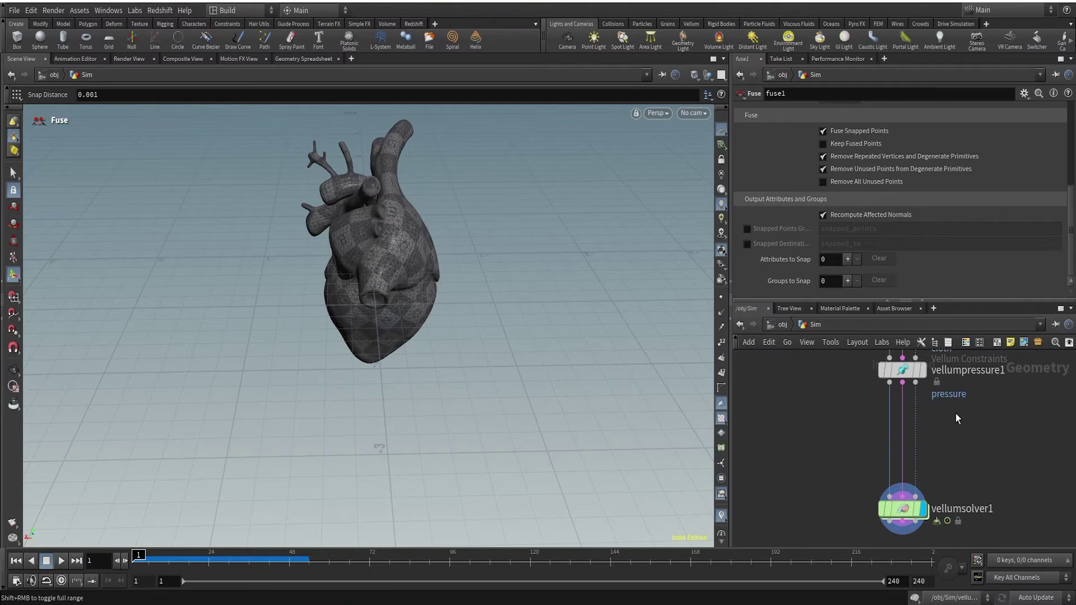
# Switch the viewport to the Front view
pyautogui.press('Escape')
pyautogui.moveTo(408, 253); pyautogui.dragTo(423, 281)
pyautogui.press('Return')
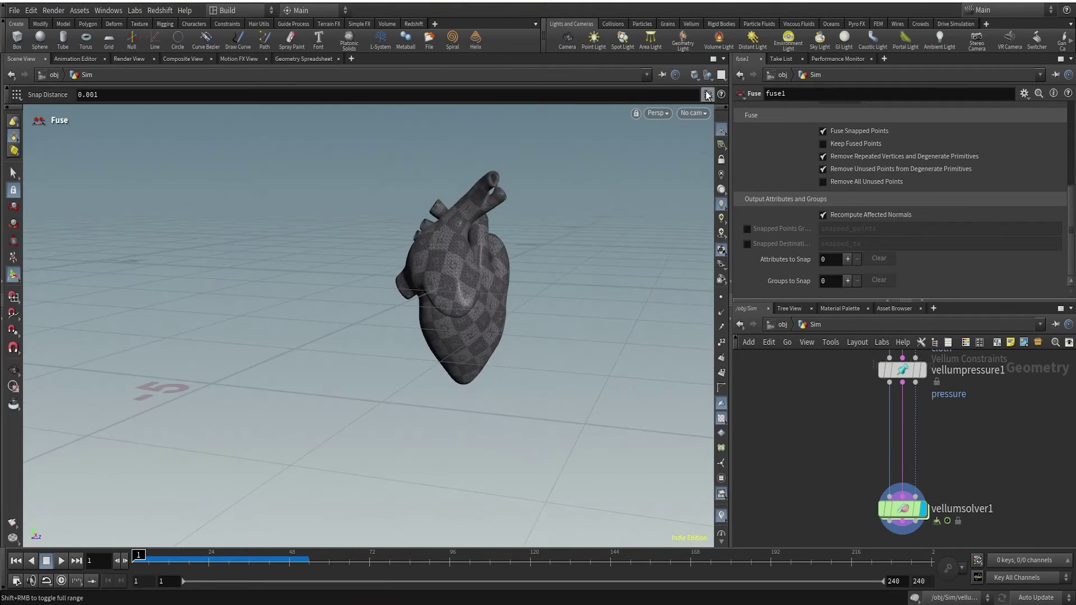
pyautogui.click(658, 112)
pyautogui.moveTo(679, 138)
pyautogui.click(734, 163)
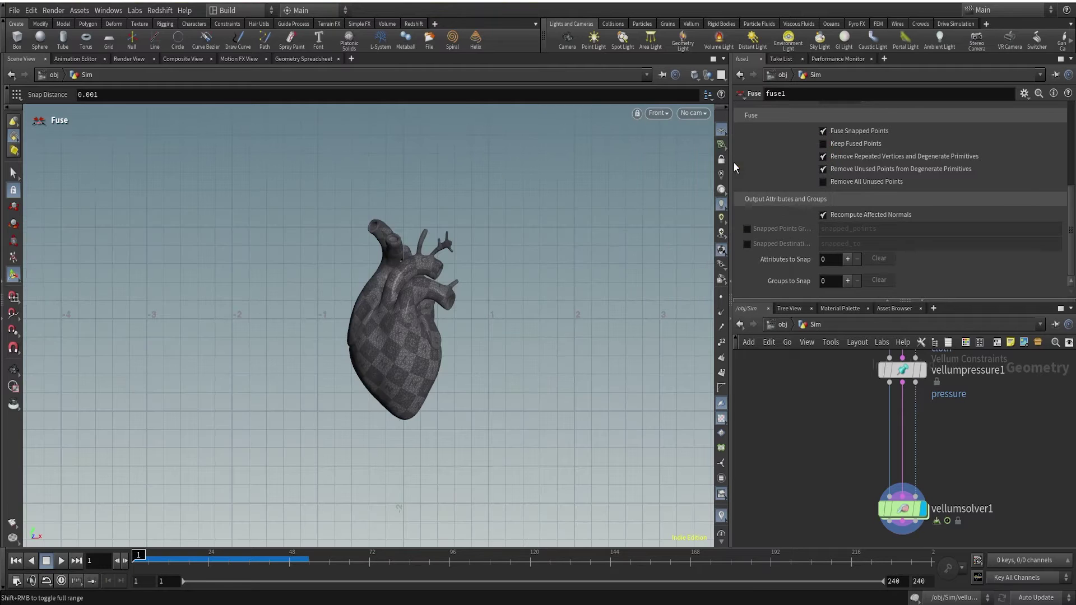
pyautogui.scroll(3, 361, 336)
pyautogui.moveTo(952, 436); pyautogui.dragTo(927, 429, button='middle')
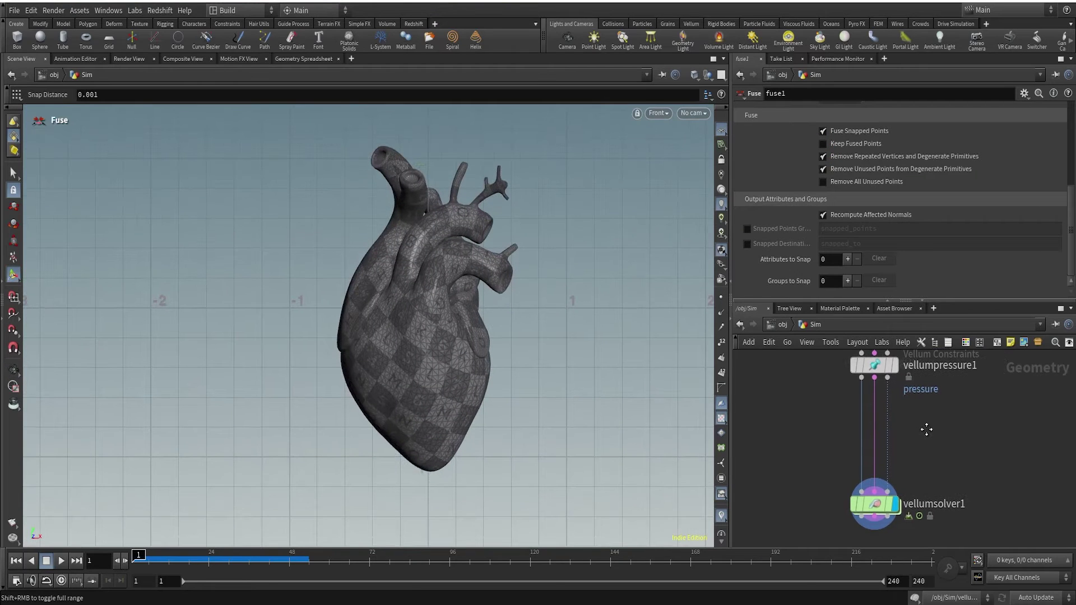
# Insert a Vellum Glue node between vellumpressure1 and vellumsolver1
pyautogui.press('Tab')
pyautogui.write('v')
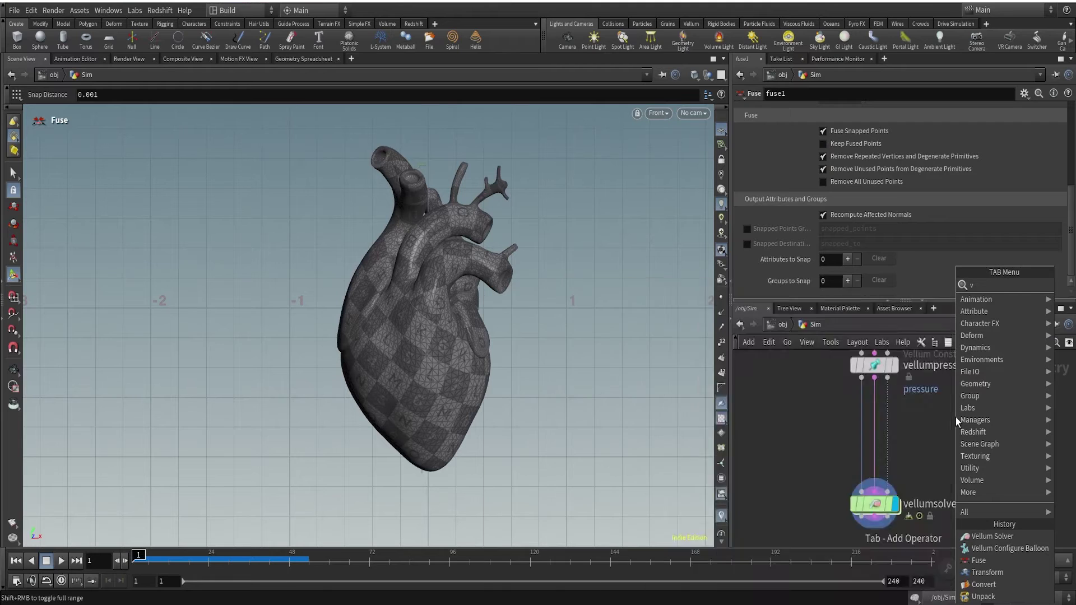
pyautogui.write('ellglu')
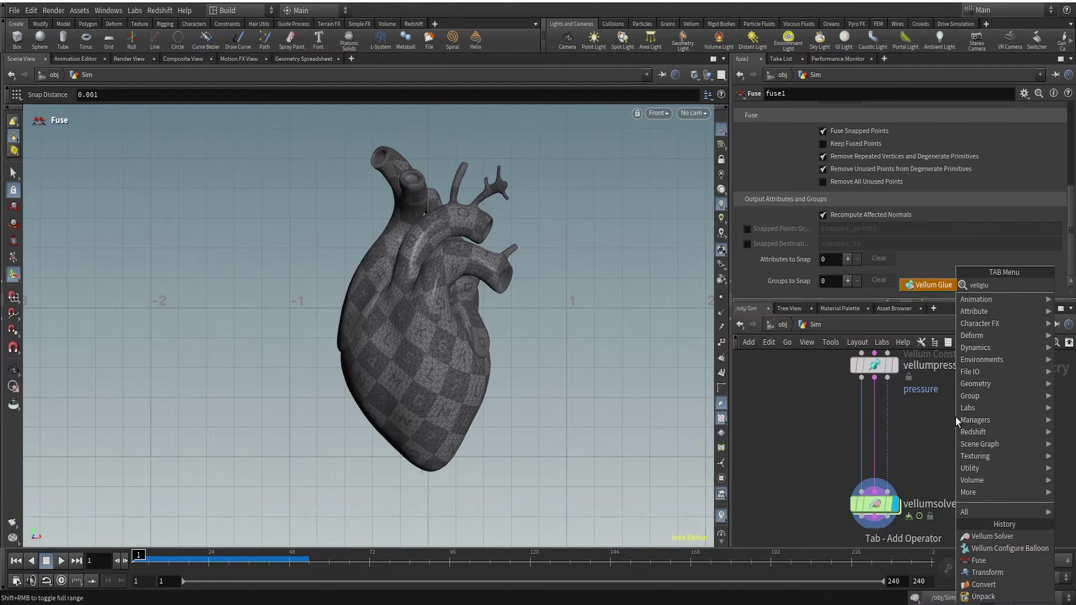
pyautogui.press('Return')
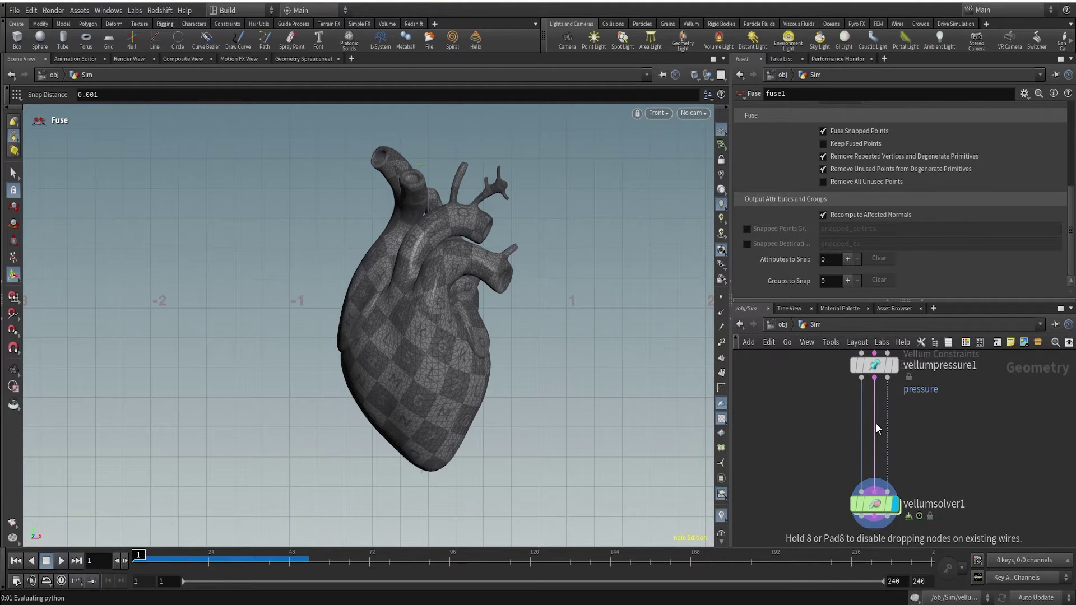
pyautogui.click(876, 423)
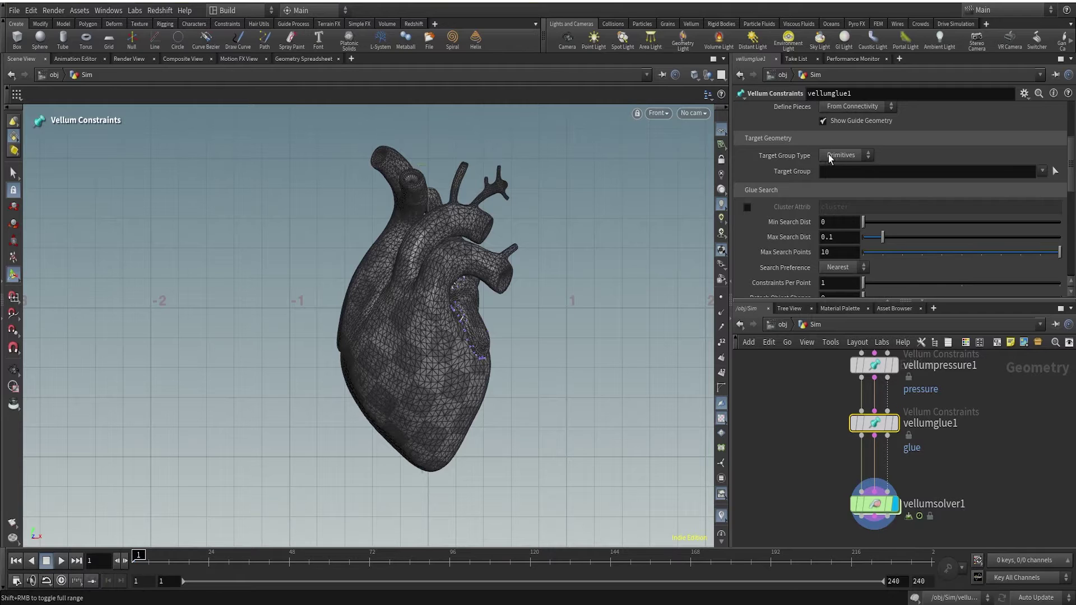
# Set the glue's Target Group Type to Points
pyautogui.click(829, 157)
pyautogui.click(836, 180)
pyautogui.scroll(4, 816, 247)
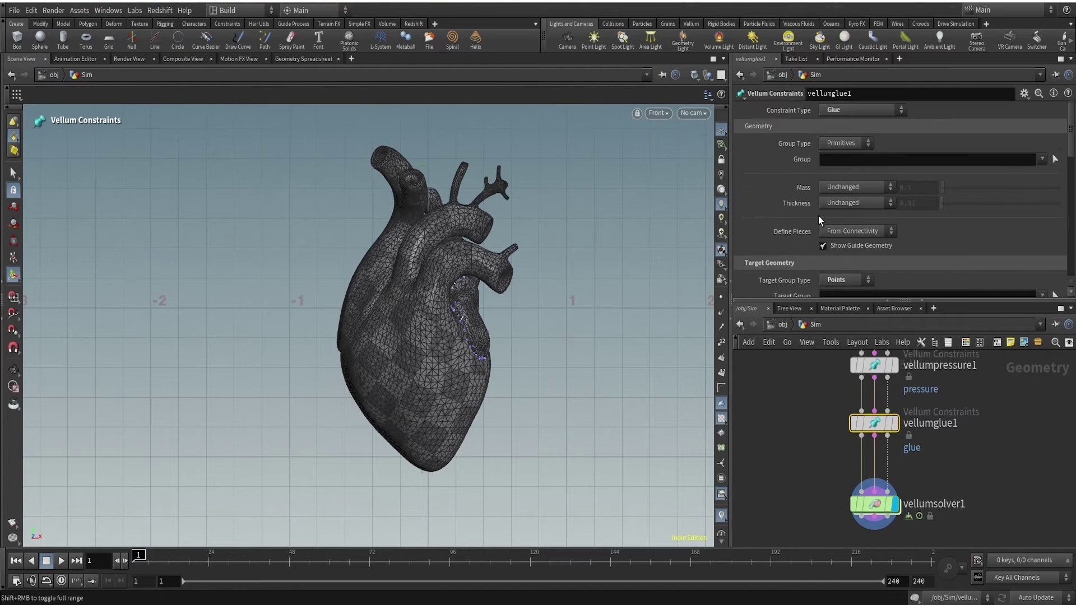
pyautogui.click(849, 144)
pyautogui.scroll(-3, 796, 252)
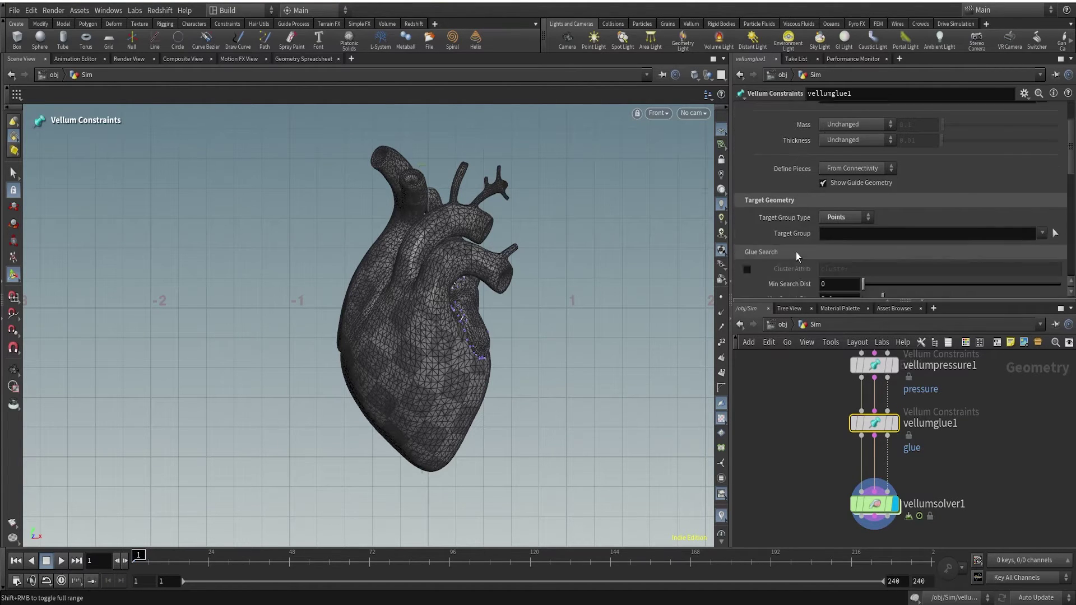
# Display vellumglue1 and view the heart's glue seam in perspective
pyautogui.click(895, 424)
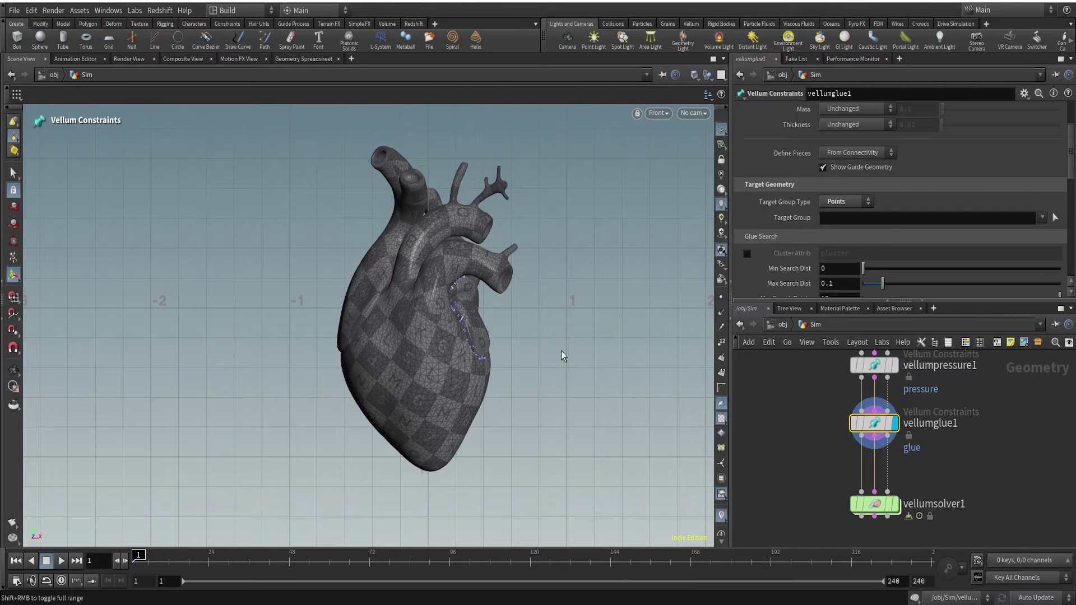
pyautogui.press('Escape')
pyautogui.scroll(5, 544, 320)
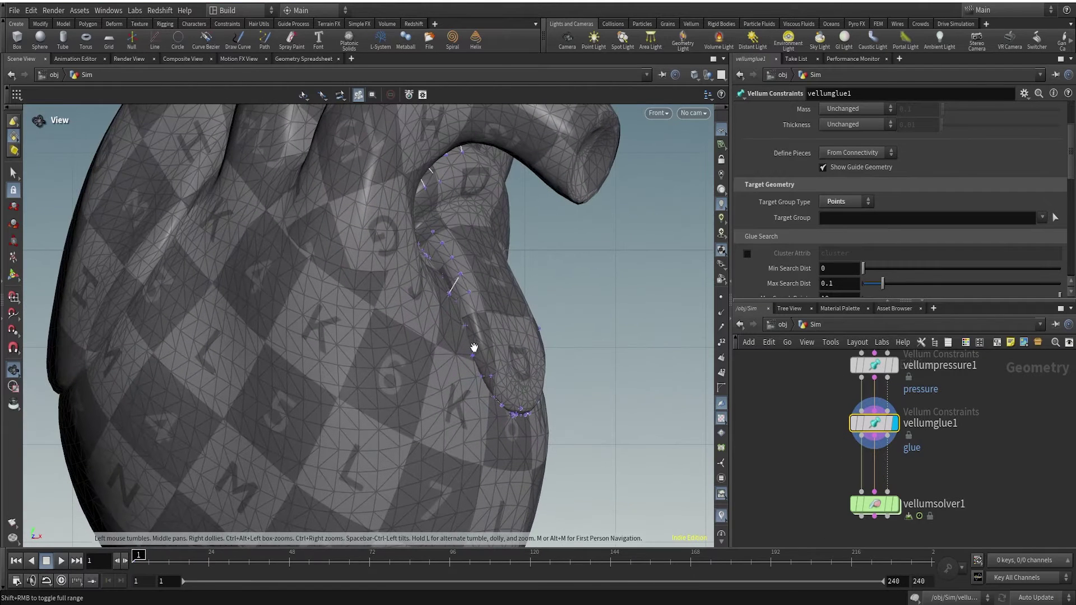
pyautogui.press('Return')
pyautogui.click(658, 113)
pyautogui.moveTo(664, 140)
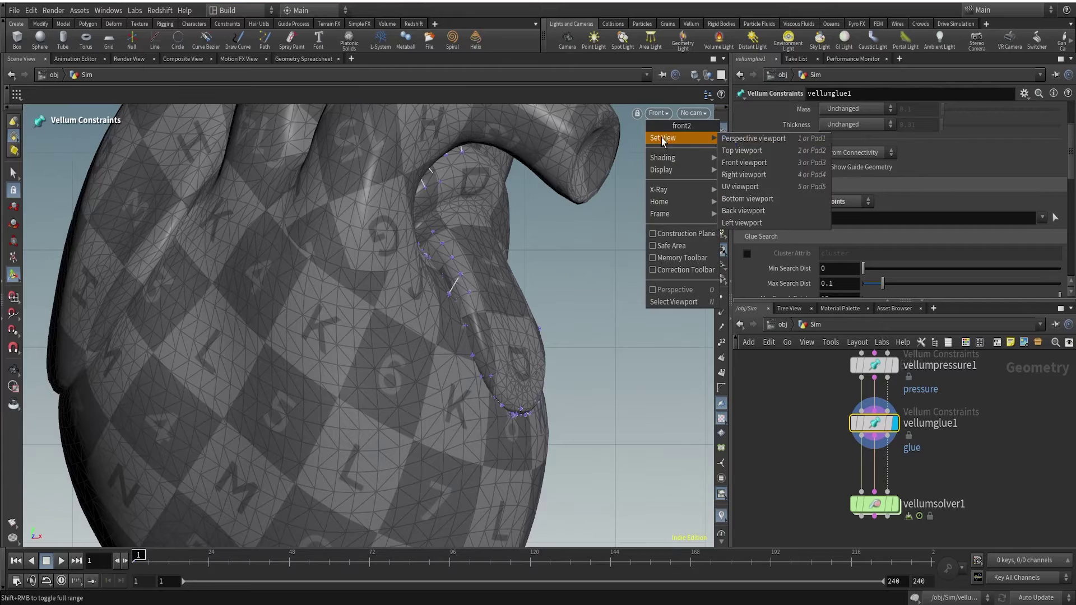
pyautogui.click(731, 140)
pyautogui.keyDown('alt'); pyautogui.moveTo(456, 319); pyautogui.dragTo(639, 205, button='right'); pyautogui.keyUp('alt')
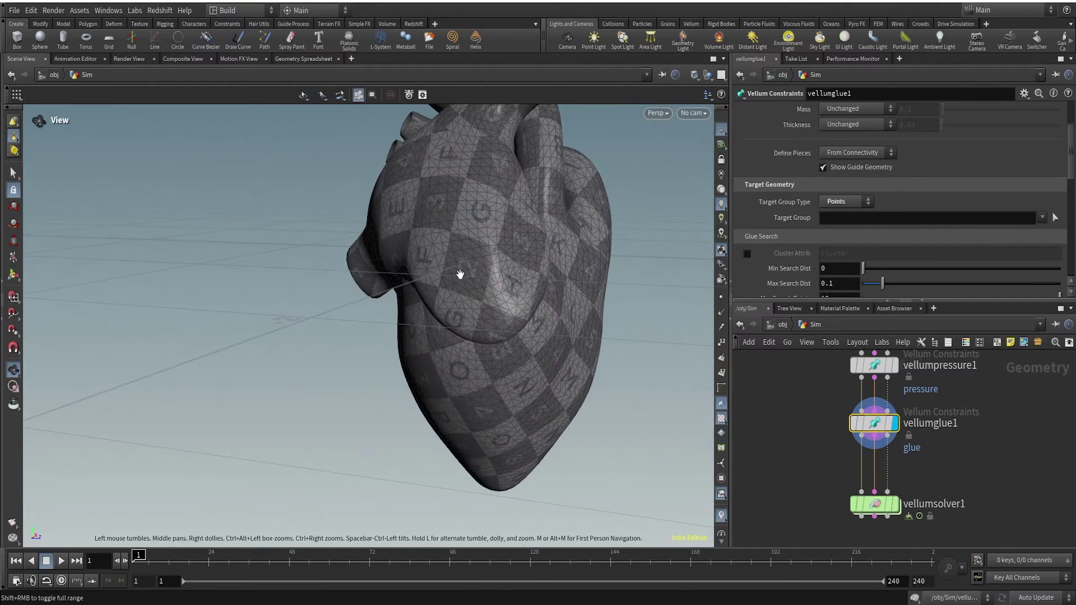
pyautogui.keyDown('alt'); pyautogui.moveTo(460, 274); pyautogui.dragTo(383, 329); pyautogui.keyUp('alt')
pyautogui.press('Return')
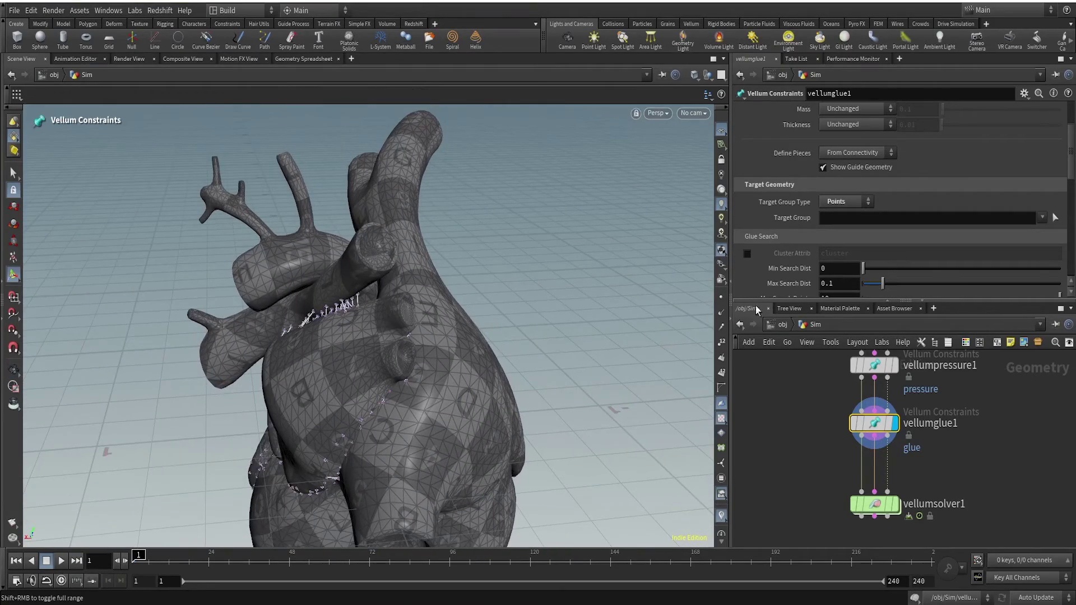
# Set Max Search Distance to 0.5 and Constraints Per Point to 3
pyautogui.scroll(-2, 873, 257)
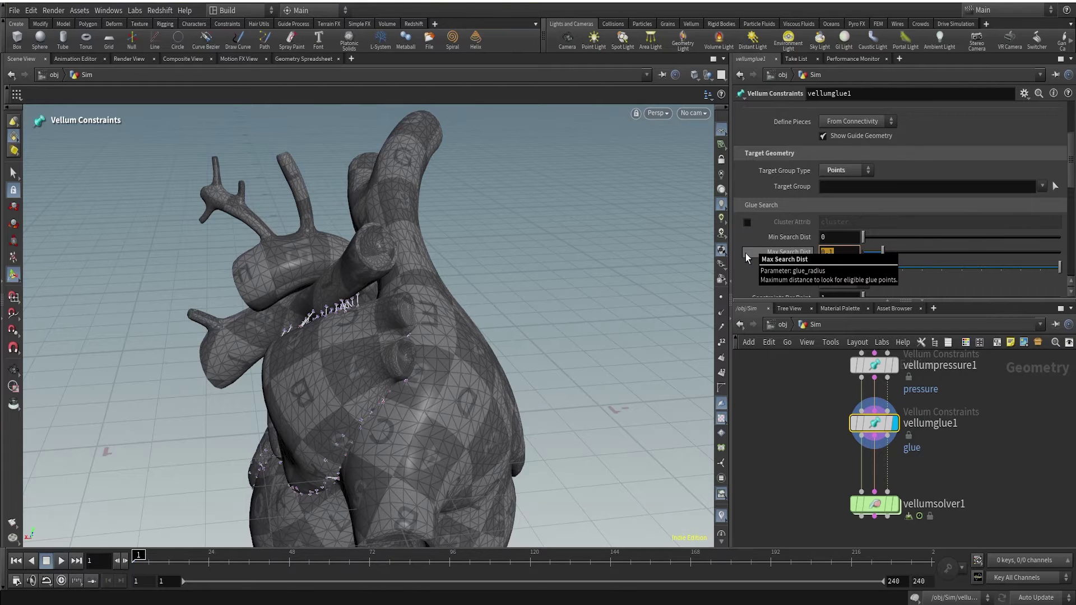
pyautogui.write('.5')
pyautogui.click(1021, 425)
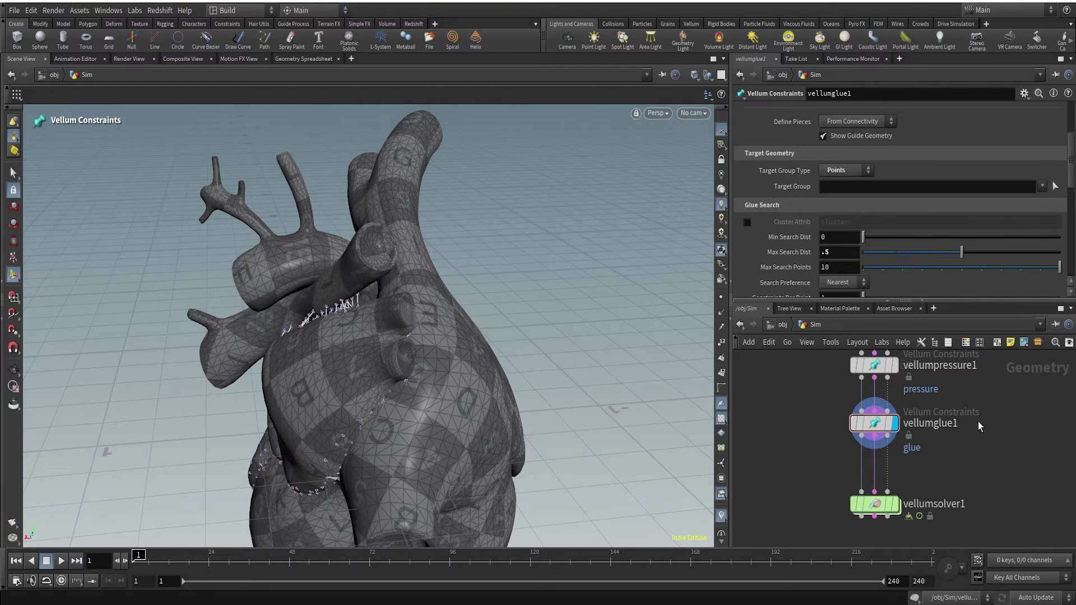
pyautogui.scroll(-3, 902, 242)
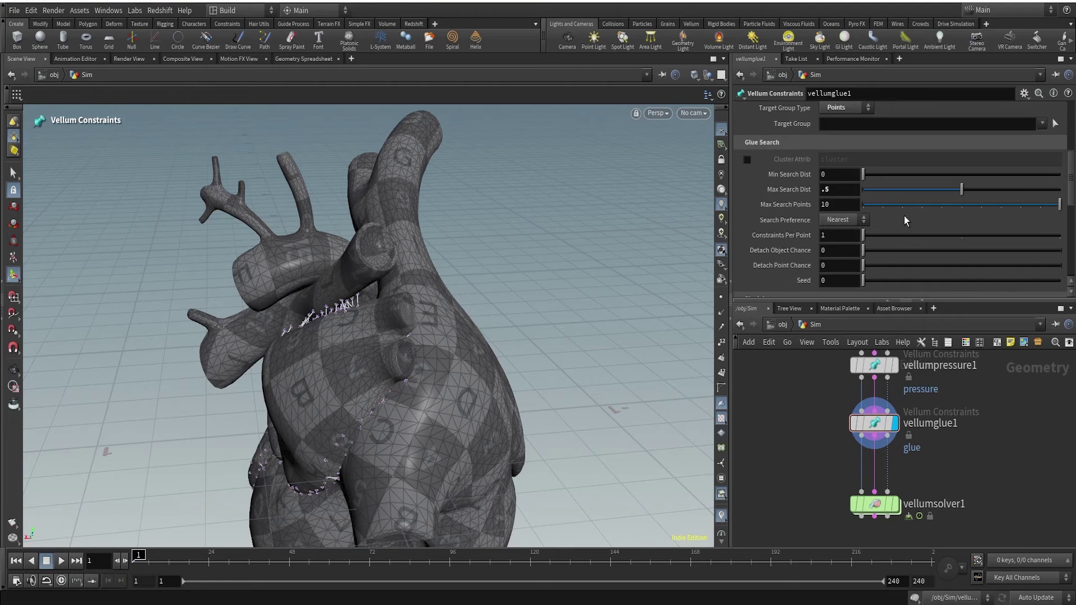
pyautogui.moveTo(869, 241); pyautogui.dragTo(1046, 240)
pyautogui.keyDown('alt'); pyautogui.moveTo(363, 418); pyautogui.dragTo(572, 297, button='right'); pyautogui.keyUp('alt')
pyautogui.keyDown('alt'); pyautogui.moveTo(390, 413); pyautogui.dragTo(366, 377); pyautogui.keyUp('alt')
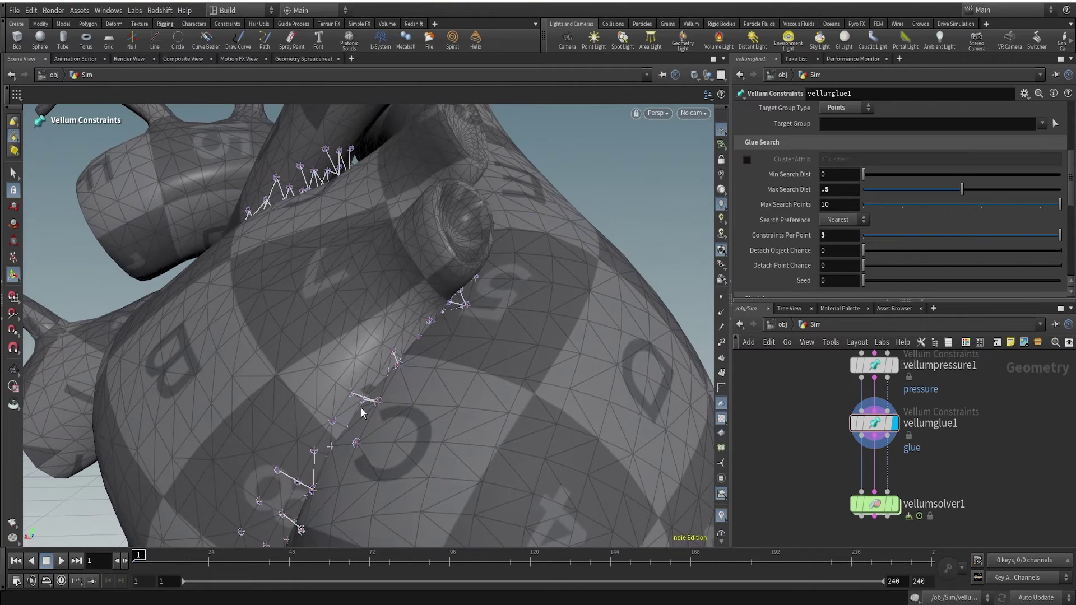
pyautogui.scroll(-4, 843, 253)
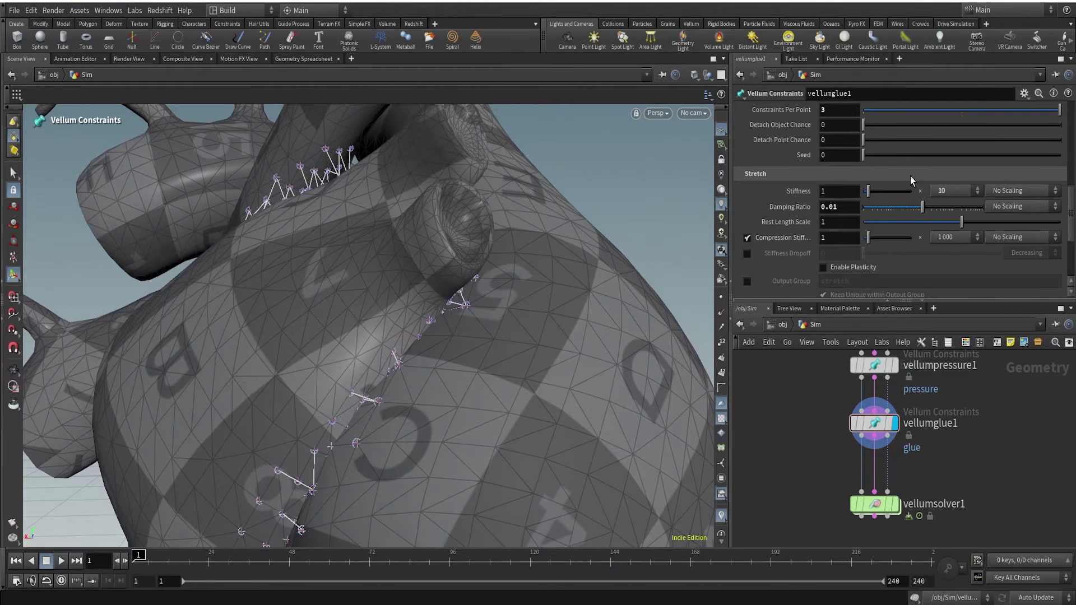
# Set the glue's stiffness multiplier to 1000000
pyautogui.click(960, 193)
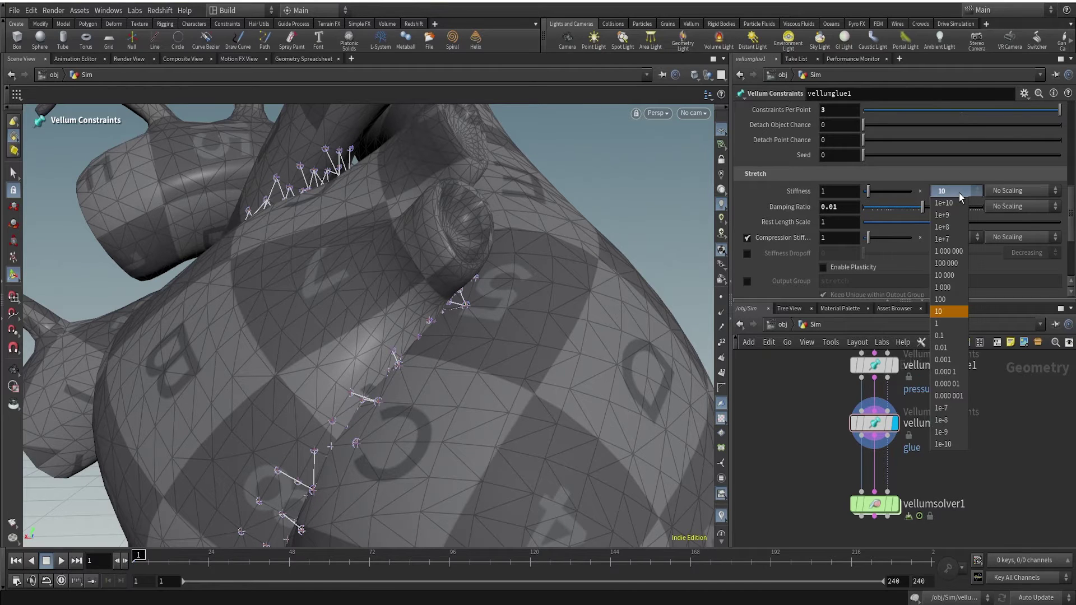
pyautogui.click(957, 253)
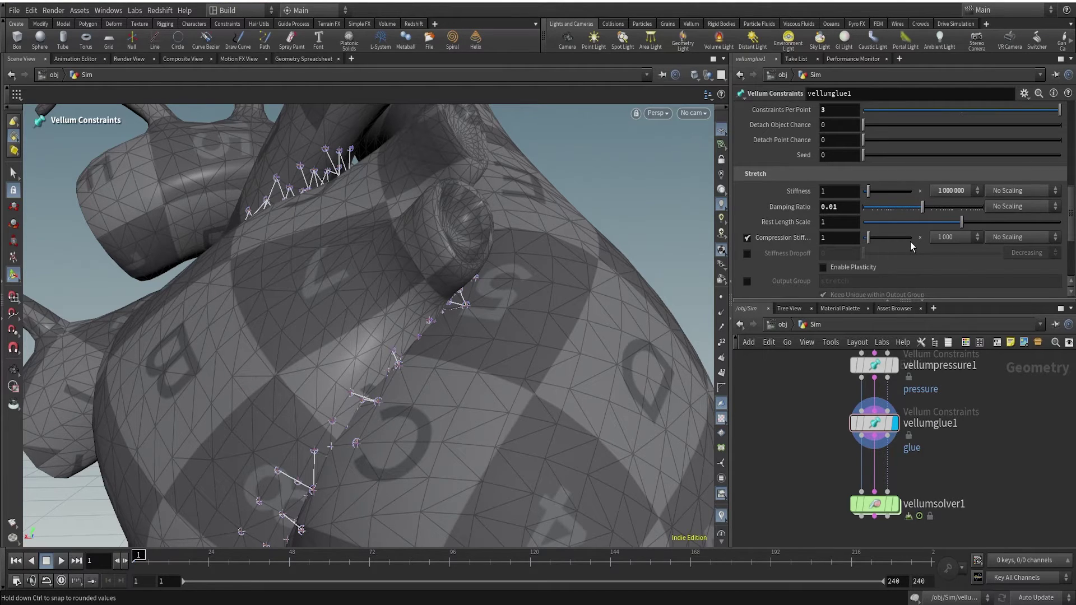
pyautogui.keyDown('alt'); pyautogui.moveTo(527, 293); pyautogui.dragTo(431, 351, button='right'); pyautogui.keyUp('alt')
pyautogui.scroll(-3, 555, 371)
pyautogui.press('Return')
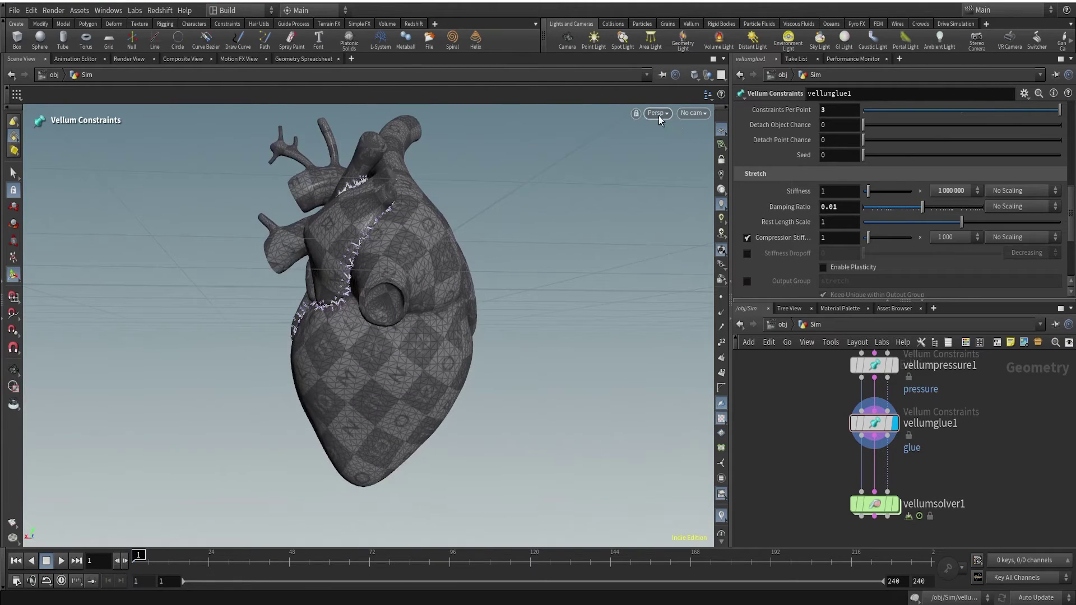
pyautogui.click(657, 114)
pyautogui.moveTo(659, 139)
pyautogui.click(729, 141)
pyautogui.scroll(-3, 405, 330)
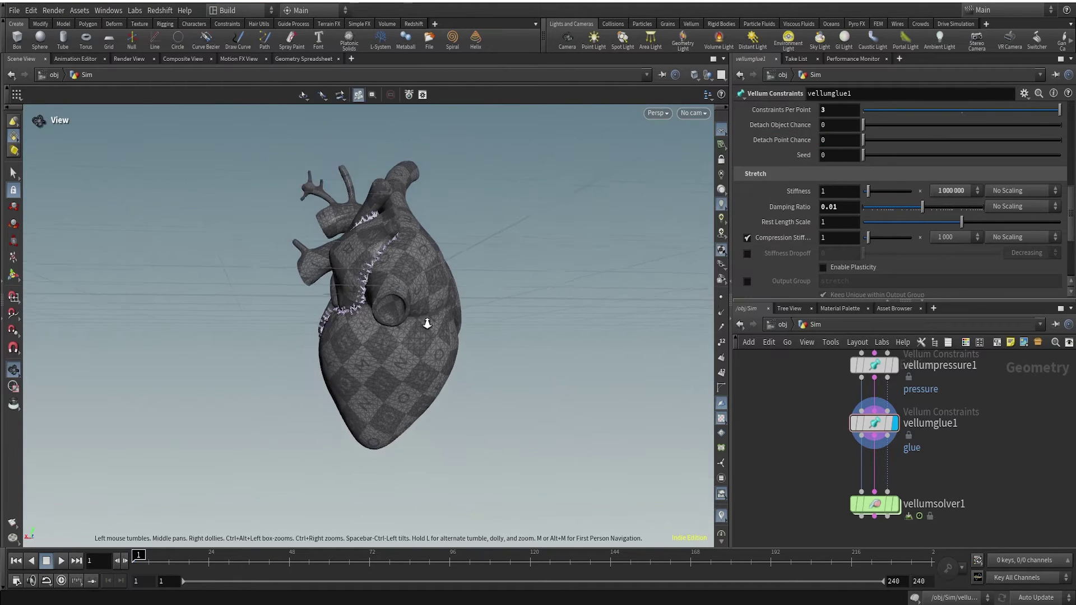
pyautogui.moveTo(428, 321)
pyautogui.keyDown('alt'); pyautogui.mouseDown()
pyautogui.moveTo(396, 331)
pyautogui.moveTo(485, 311)
pyautogui.moveTo(638, 319)
pyautogui.moveTo(417, 312)
pyautogui.mouseUp(); pyautogui.keyUp('alt')
pyautogui.moveTo(417, 313); pyautogui.dragTo(516, 261, button='right')
pyautogui.keyDown('alt'); pyautogui.moveTo(516, 261); pyautogui.dragTo(566, 355, button='middle'); pyautogui.keyUp('alt')
pyautogui.keyDown('alt'); pyautogui.moveTo(566, 355); pyautogui.dragTo(616, 364); pyautogui.keyUp('alt')
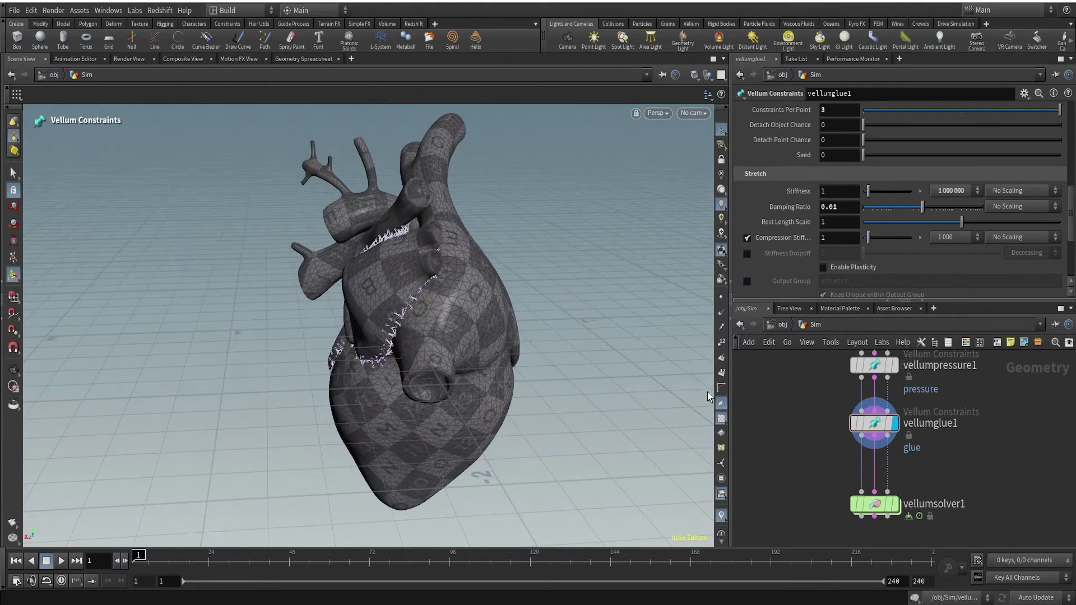
pyautogui.scroll(2, 945, 504)
pyautogui.click(875, 504)
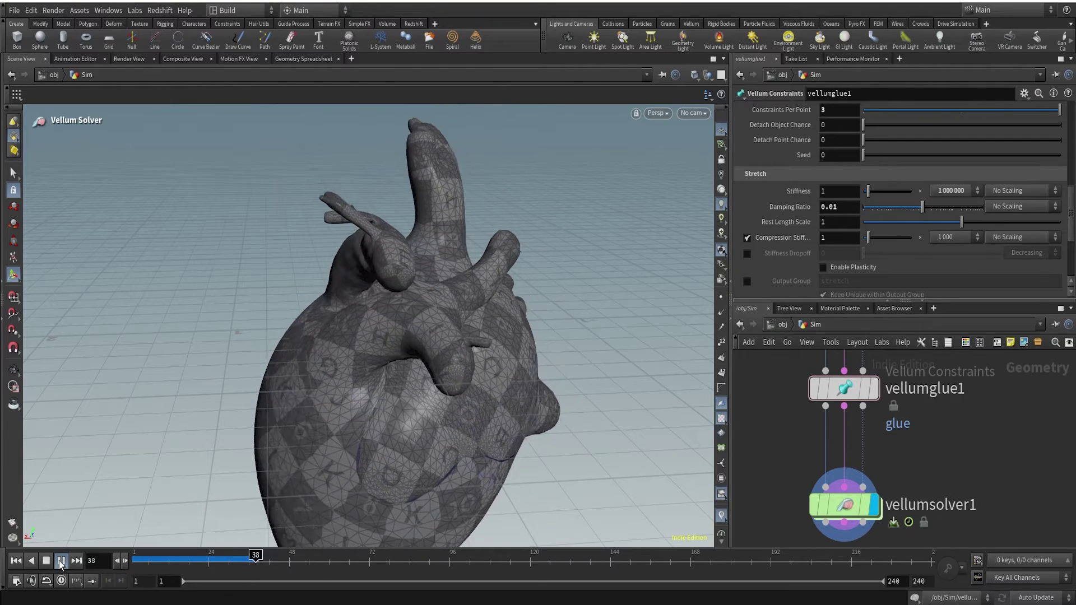
pyautogui.click(60, 561)
pyautogui.moveTo(500, 310); pyautogui.dragTo(300, 405)
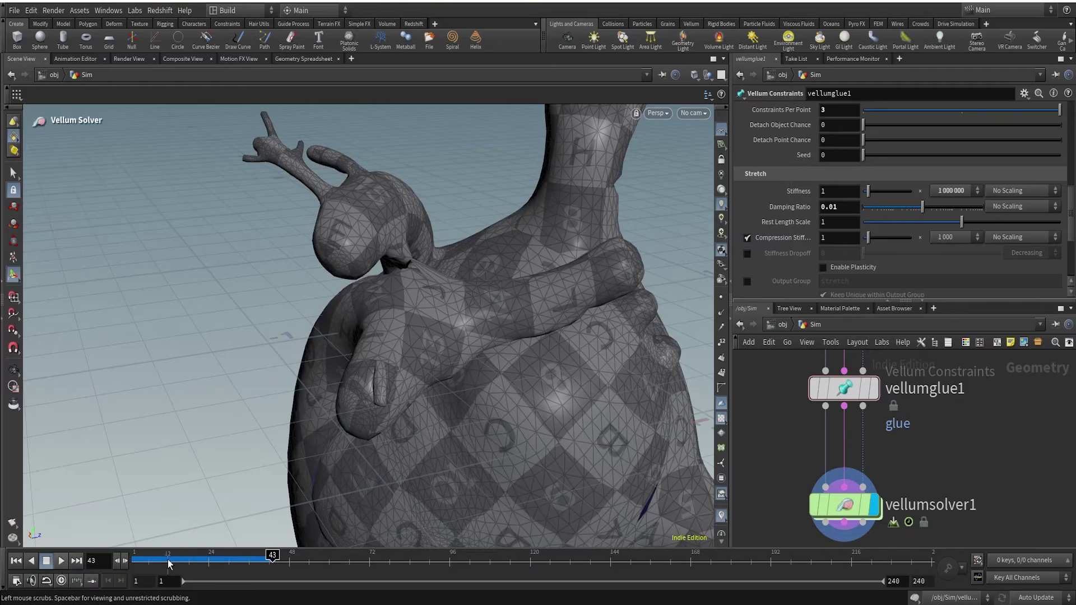
pyautogui.moveTo(168, 562)
pyautogui.mouseDown()
pyautogui.moveTo(136, 562)
pyautogui.moveTo(148, 561)
pyautogui.mouseUp()
pyautogui.press('Escape')
pyautogui.moveTo(162, 519); pyautogui.dragTo(718, 277)
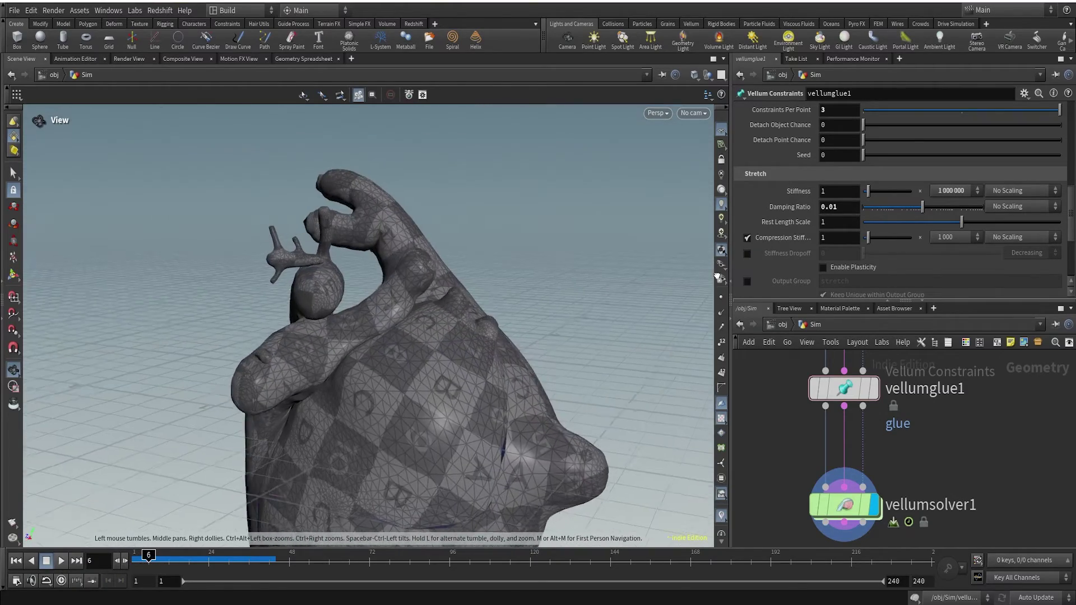
pyautogui.moveTo(147, 558); pyautogui.dragTo(198, 558)
pyautogui.moveTo(211, 557); pyautogui.dragTo(125, 545)
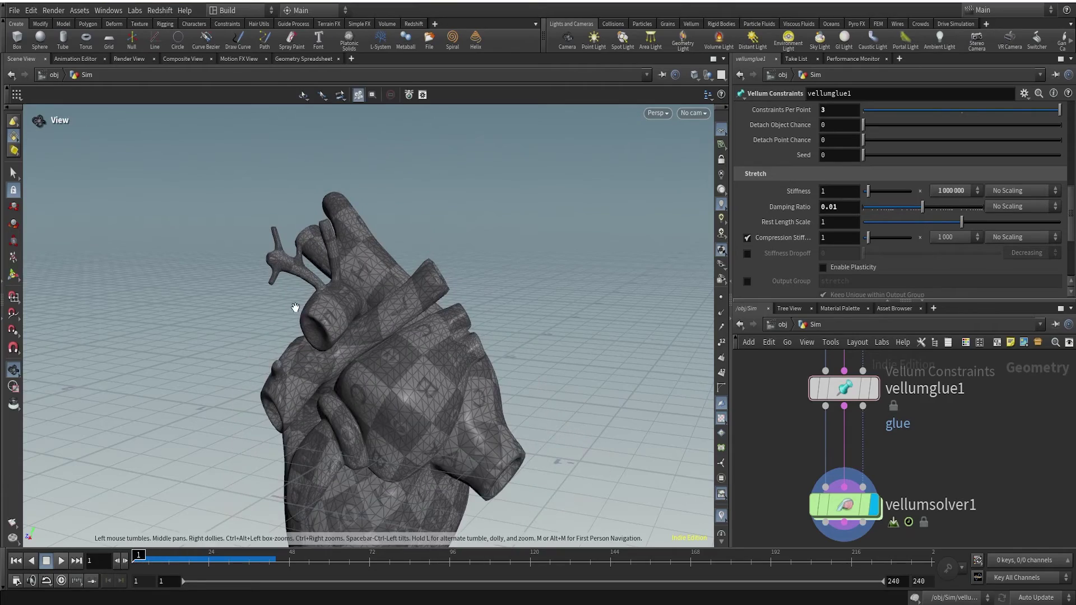
pyautogui.keyDown('alt'); pyautogui.moveTo(295, 305); pyautogui.dragTo(594, 275); pyautogui.keyUp('alt')
pyautogui.keyDown('alt'); pyautogui.moveTo(214, 372); pyautogui.dragTo(392, 278, button='right'); pyautogui.keyUp('alt')
pyautogui.keyDown('alt'); pyautogui.moveTo(391, 279); pyautogui.dragTo(323, 386); pyautogui.keyUp('alt')
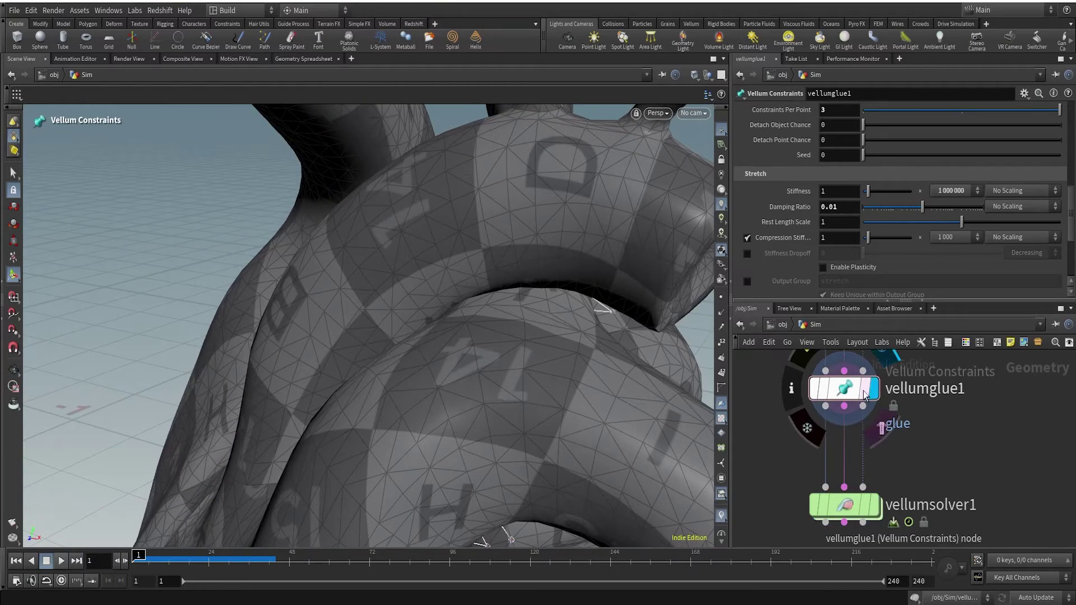
pyautogui.click(873, 388)
pyautogui.moveTo(453, 346); pyautogui.dragTo(531, 291)
pyautogui.moveTo(531, 291); pyautogui.dragTo(492, 392, button='right')
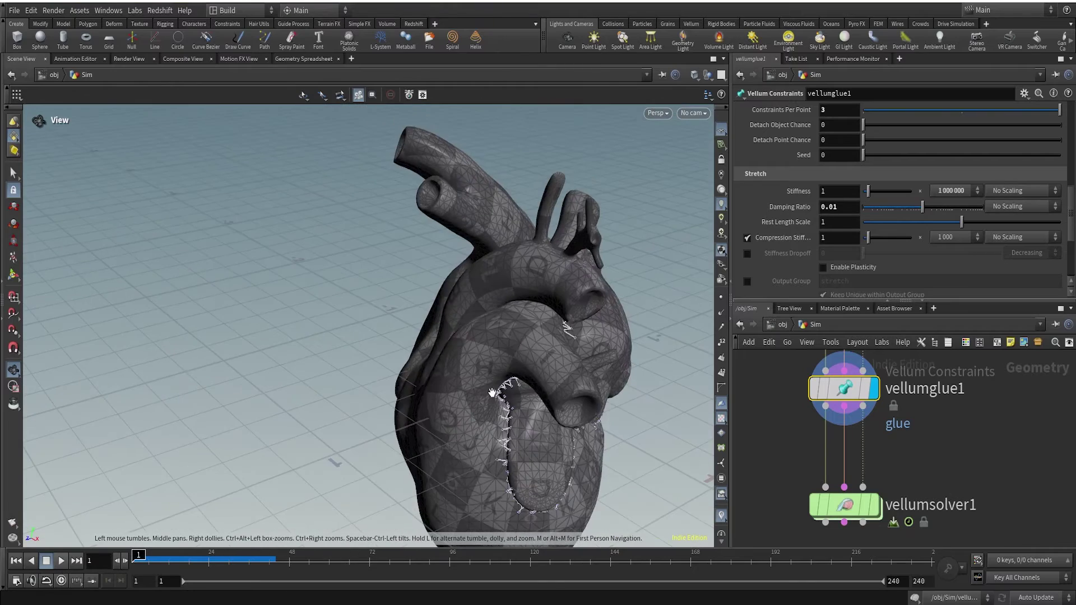
pyautogui.moveTo(492, 392); pyautogui.dragTo(327, 356)
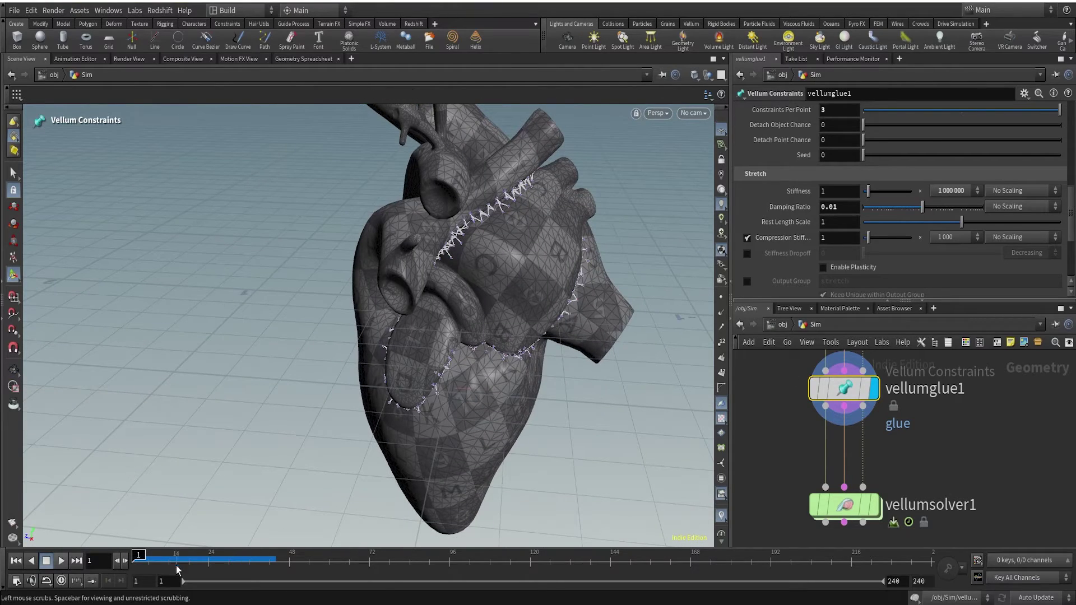
pyautogui.moveTo(166, 558); pyautogui.dragTo(104, 555)
pyautogui.click(874, 505)
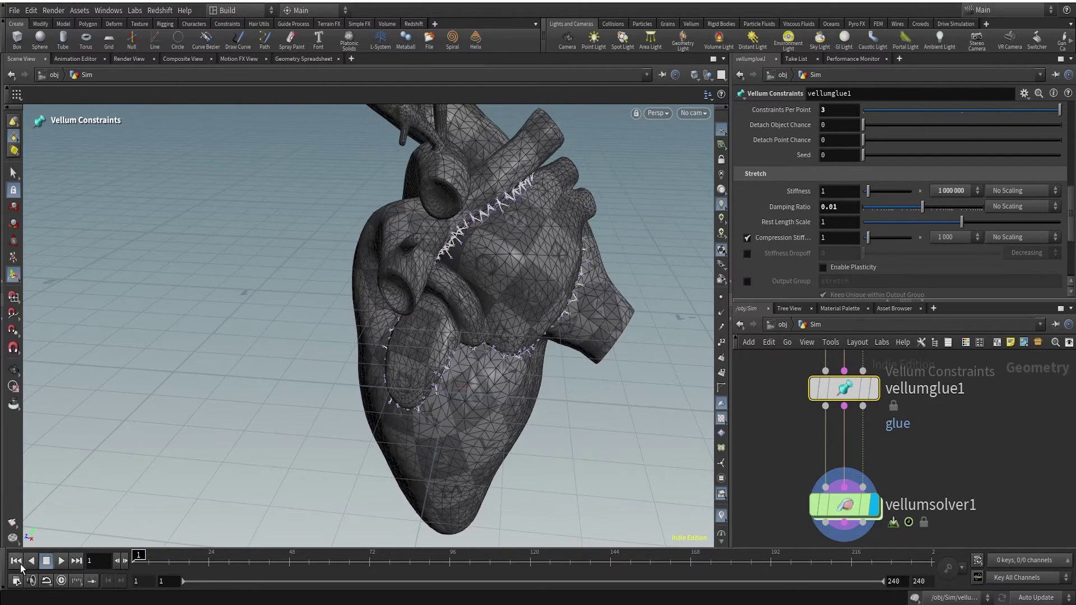
pyautogui.press('Escape')
pyautogui.keyDown('alt'); pyautogui.moveTo(600, 296); pyautogui.dragTo(589, 337, button='right'); pyautogui.keyUp('alt')
pyautogui.keyDown('alt'); pyautogui.moveTo(589, 336); pyautogui.dragTo(488, 348, button='middle'); pyautogui.keyUp('alt')
pyautogui.keyDown('alt'); pyautogui.moveTo(488, 348); pyautogui.dragTo(454, 338); pyautogui.keyUp('alt')
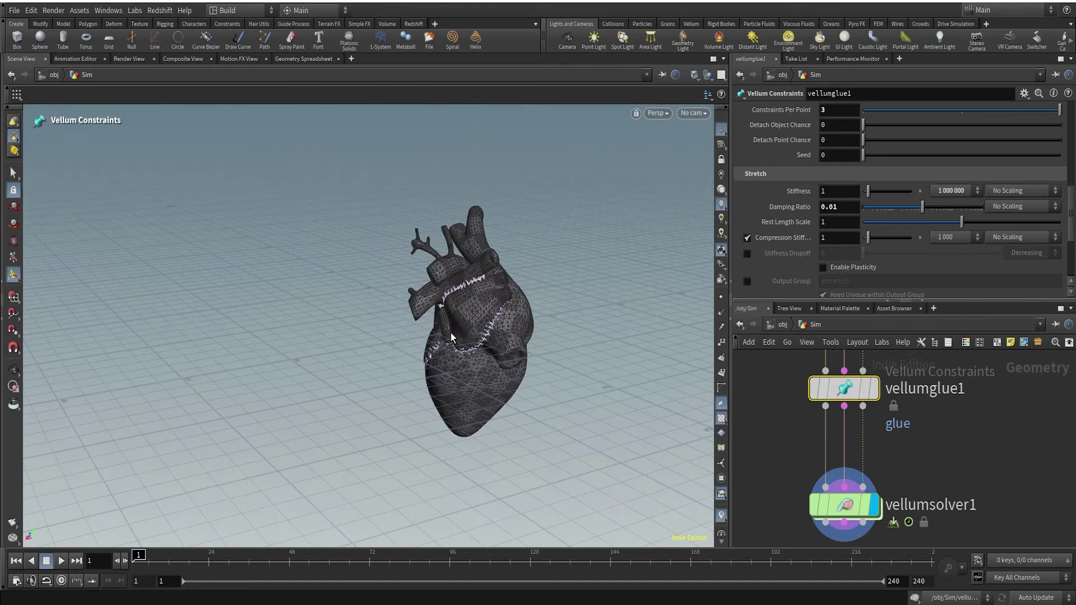
# Play the simulation briefly, stopping at frame 14, and deselect the glue node
pyautogui.click(63, 562)
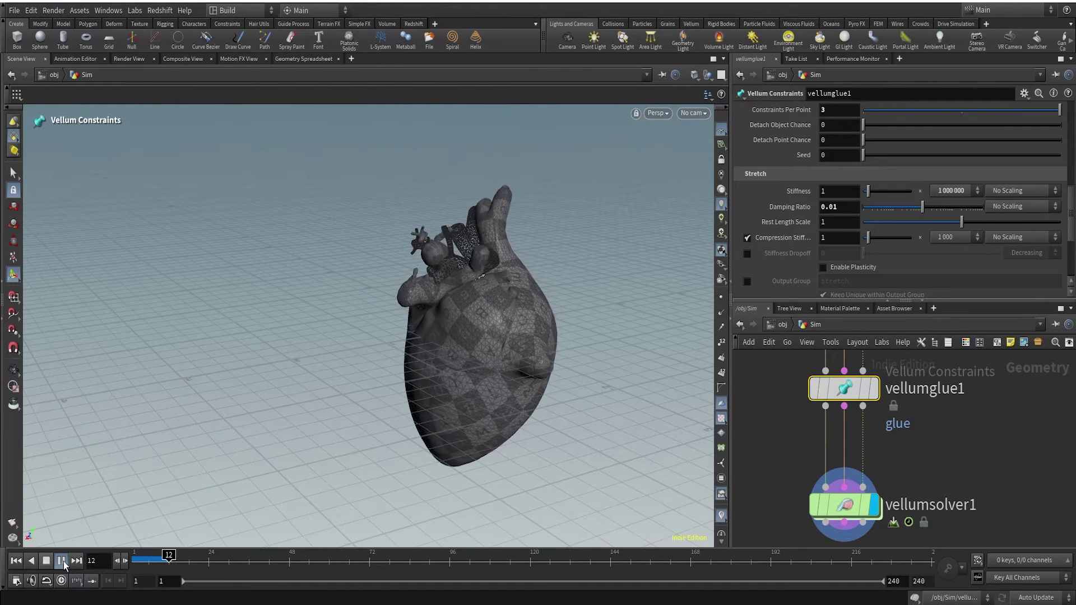
pyautogui.click(63, 562)
pyautogui.scroll(-5, 956, 485)
pyautogui.moveTo(956, 485); pyautogui.dragTo(938, 528, button='middle')
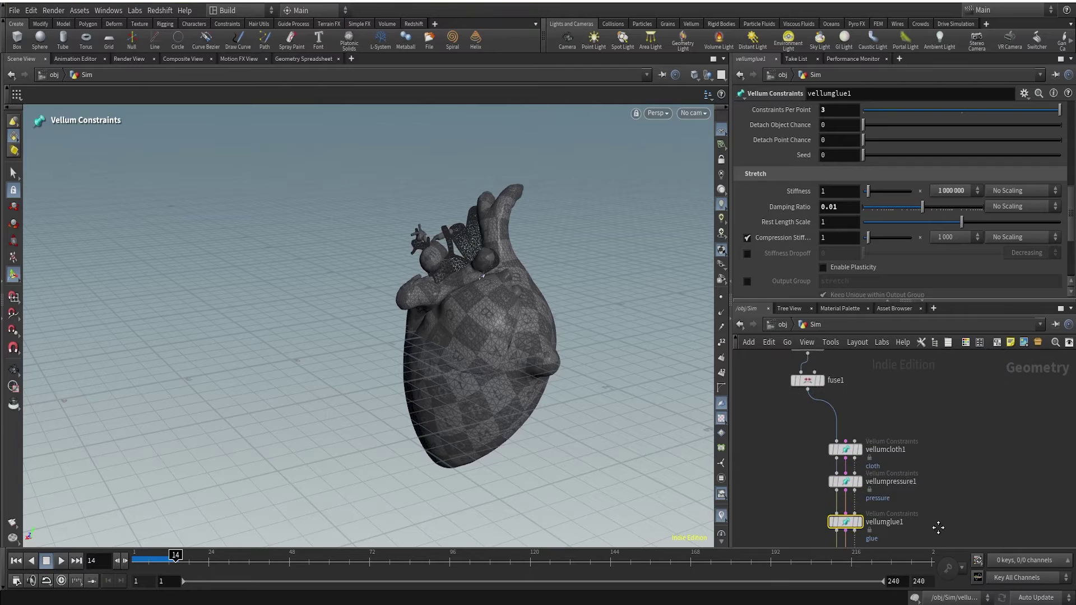
pyautogui.click(942, 452)
pyautogui.moveTo(963, 486); pyautogui.dragTo(983, 409, button='middle')
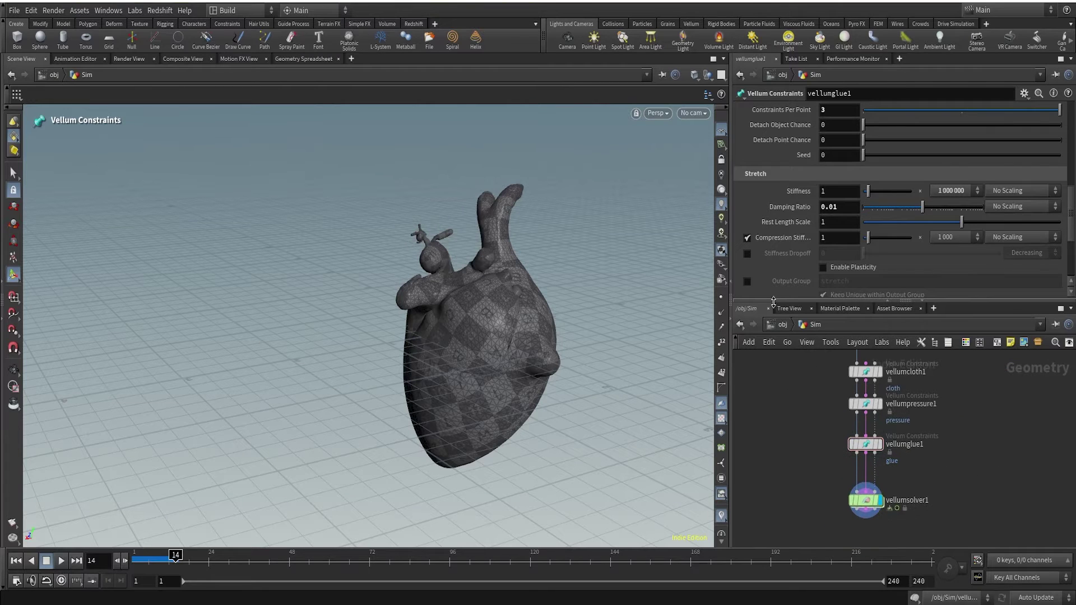
# Hide the viewport's reference grid and switch shading to Smooth Shaded
pyautogui.click(721, 131)
pyautogui.click(693, 75)
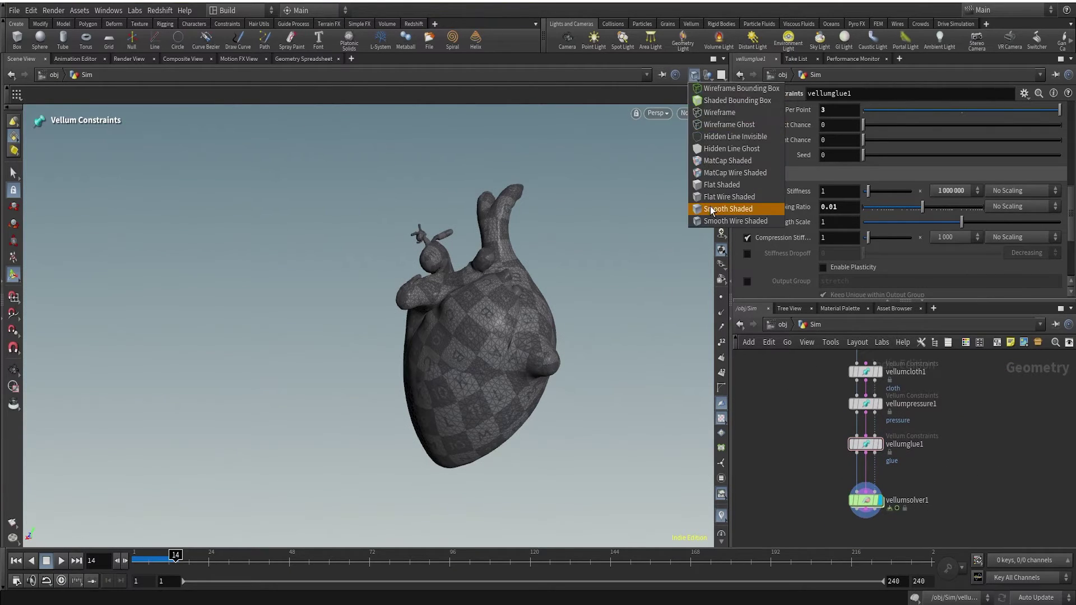
pyautogui.click(713, 209)
pyautogui.press('Escape')
pyautogui.scroll(3, 513, 357)
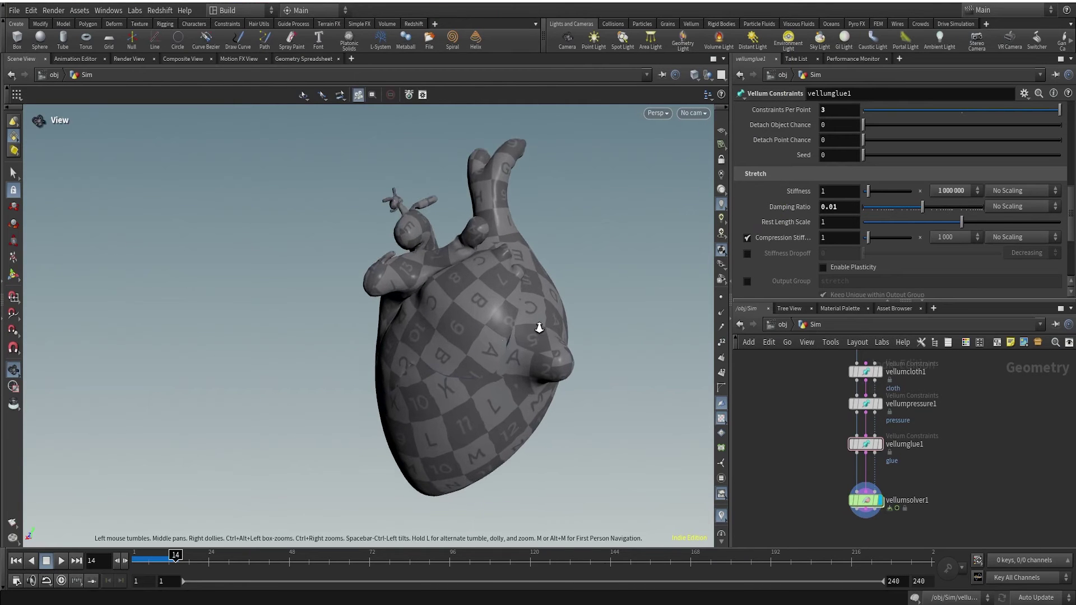
pyautogui.press('Return')
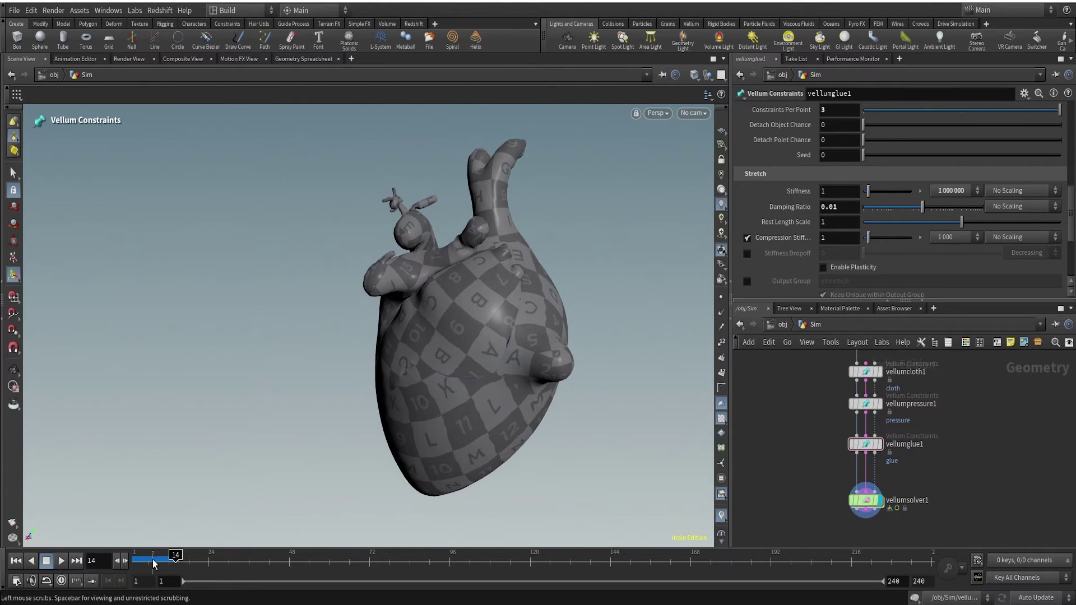
# Scrub and play the simulation, then return to frame 1
pyautogui.moveTo(133, 561); pyautogui.dragTo(162, 561)
pyautogui.click(62, 562)
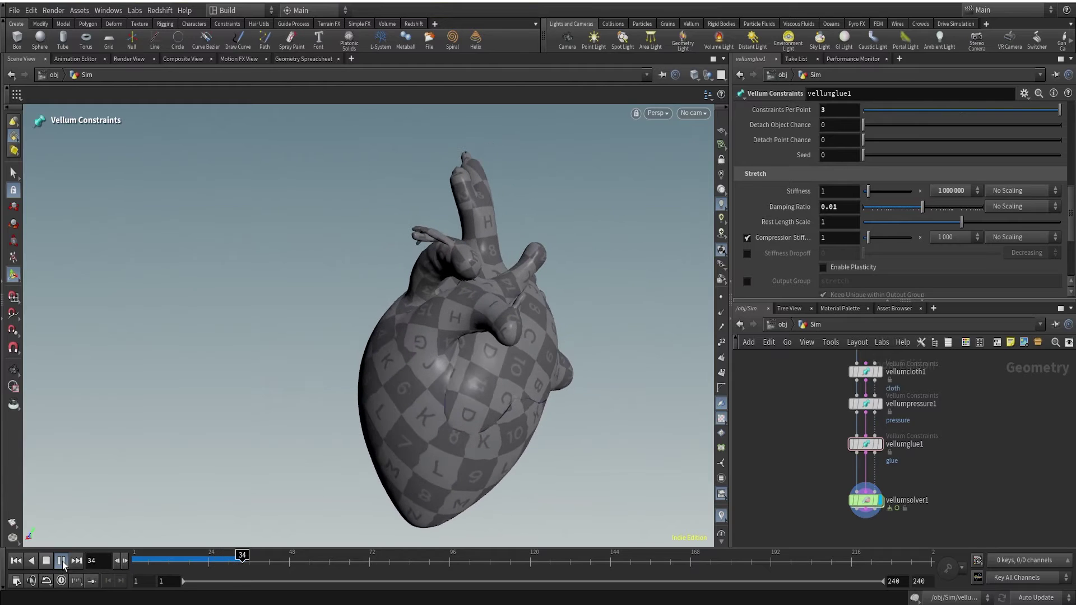
pyautogui.click(15, 560)
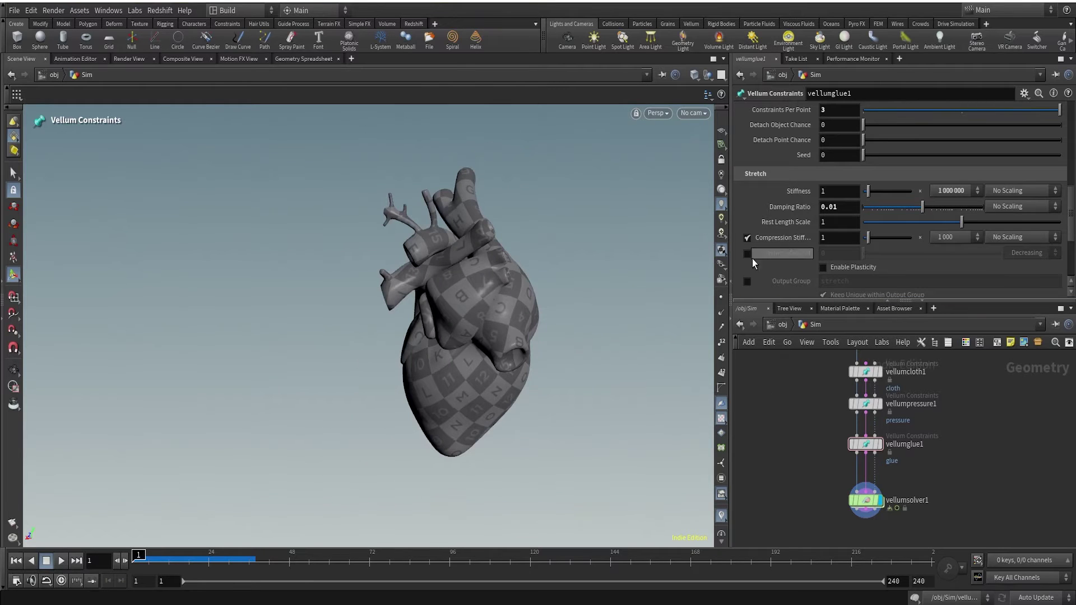
# Turn off the checker texture and set shading to Smooth Wire Shaded
pyautogui.click(721, 250)
pyautogui.click(730, 271)
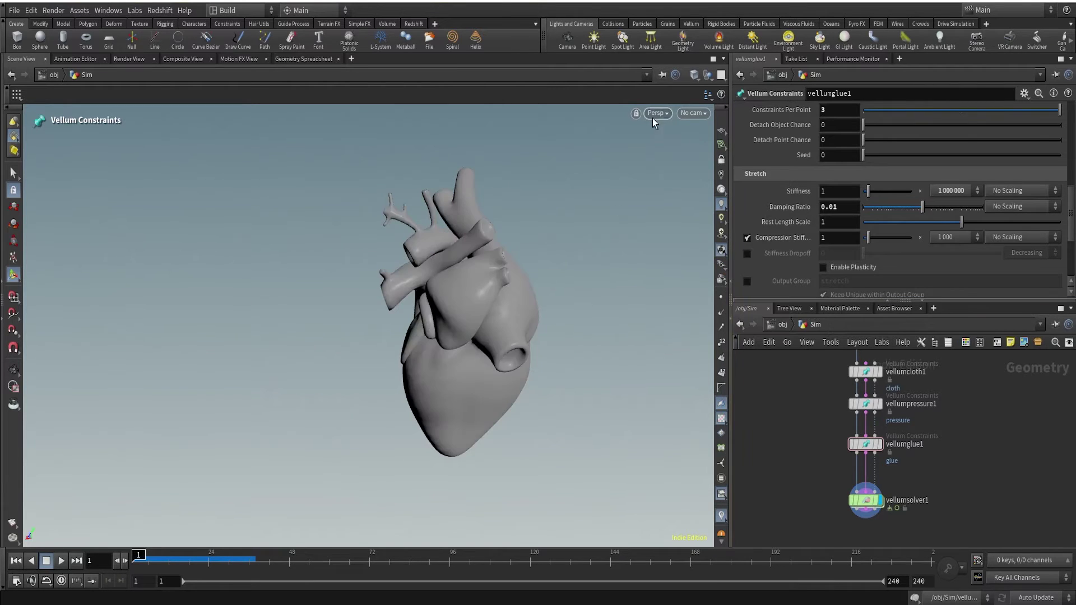
pyautogui.click(694, 74)
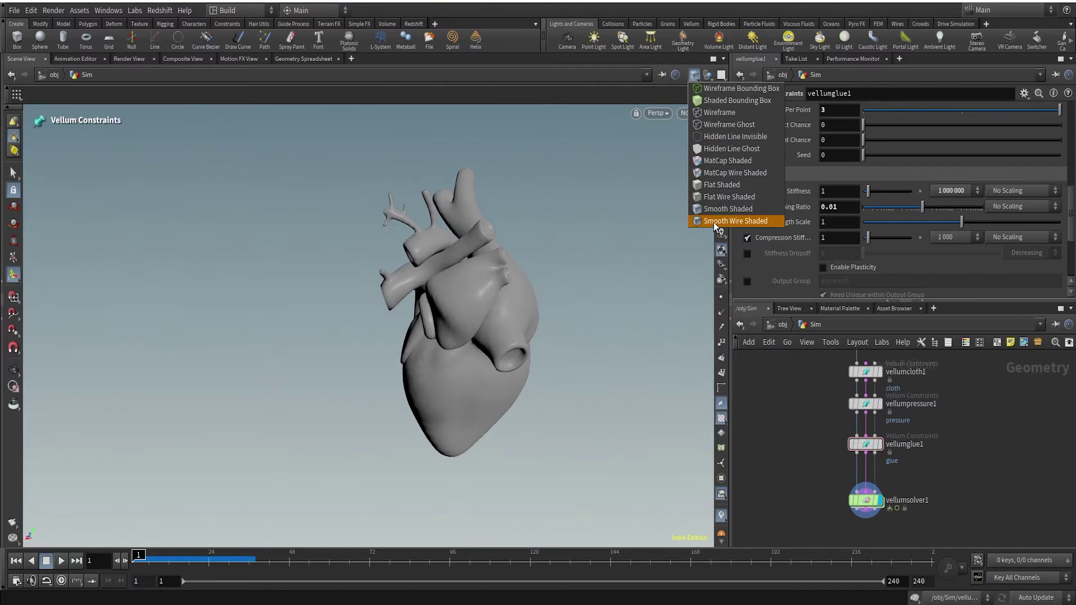
pyautogui.click(715, 222)
pyautogui.scroll(5, 523, 305)
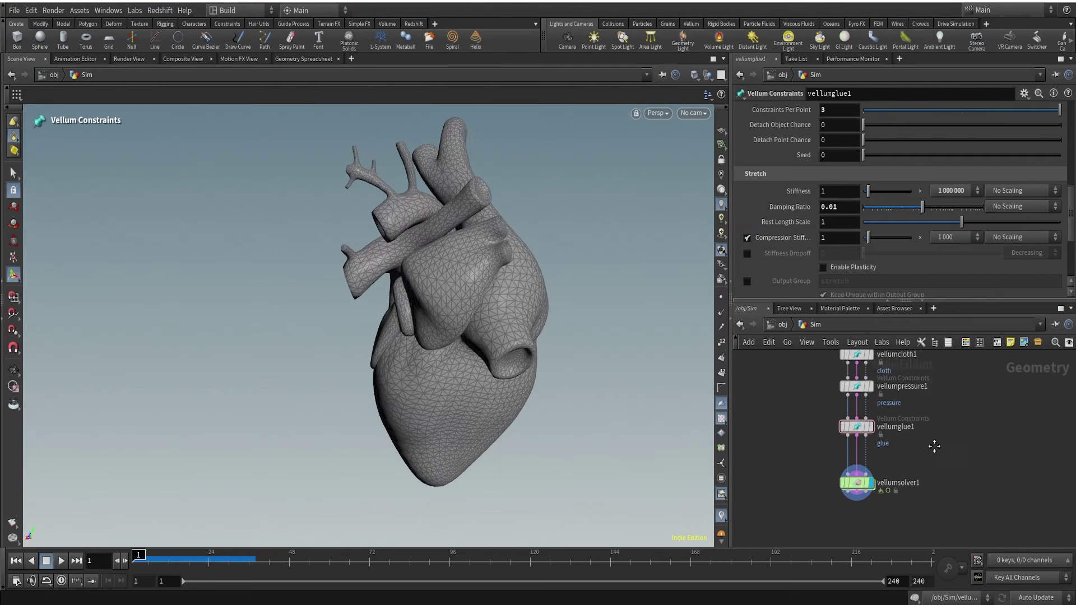
pyautogui.moveTo(934, 446); pyautogui.dragTo(913, 407, button='middle')
pyautogui.keyDown('alt'); pyautogui.moveTo(447, 356); pyautogui.dragTo(321, 295); pyautogui.keyUp('alt')
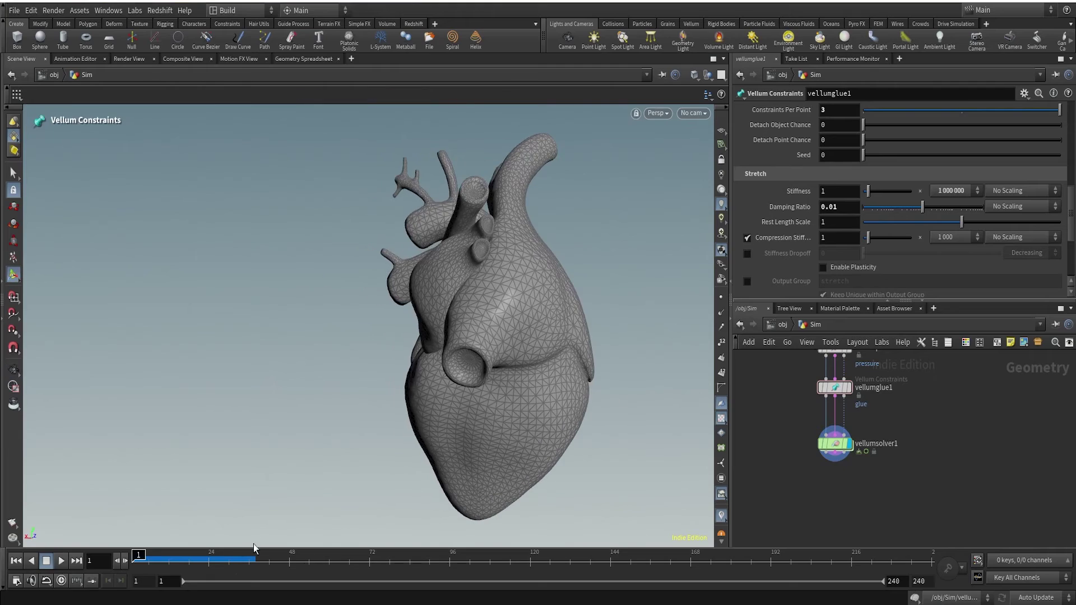
# Scrub the timeline and orbit to check the heart inflating without tearing
pyautogui.moveTo(169, 556); pyautogui.dragTo(117, 552)
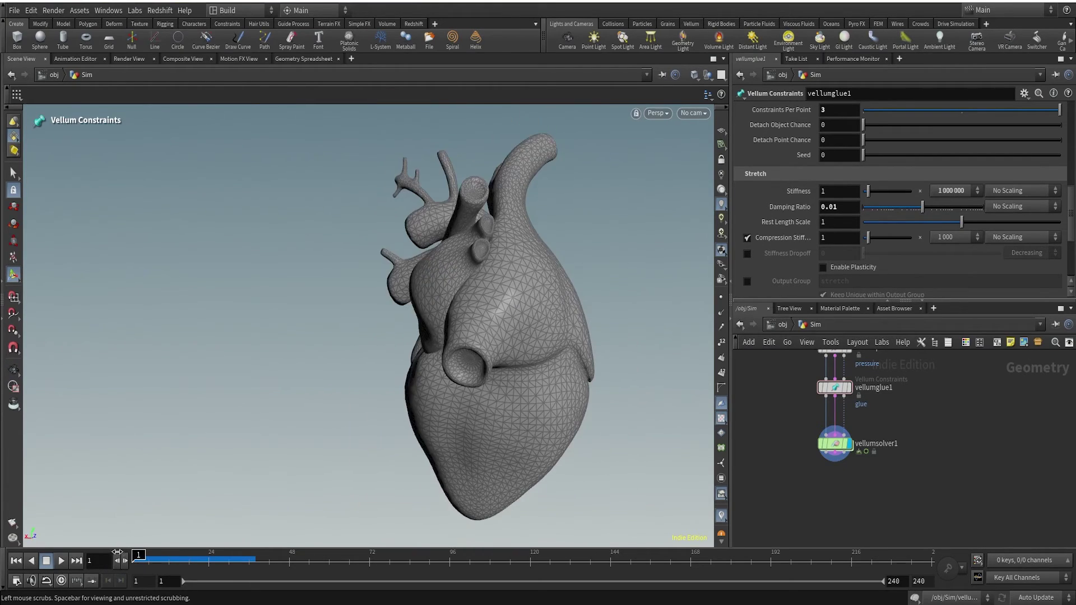
pyautogui.press('Escape')
pyautogui.moveTo(480, 308); pyautogui.dragTo(494, 273)
pyautogui.press('Return')
pyautogui.press('Escape')
pyautogui.press('Return')
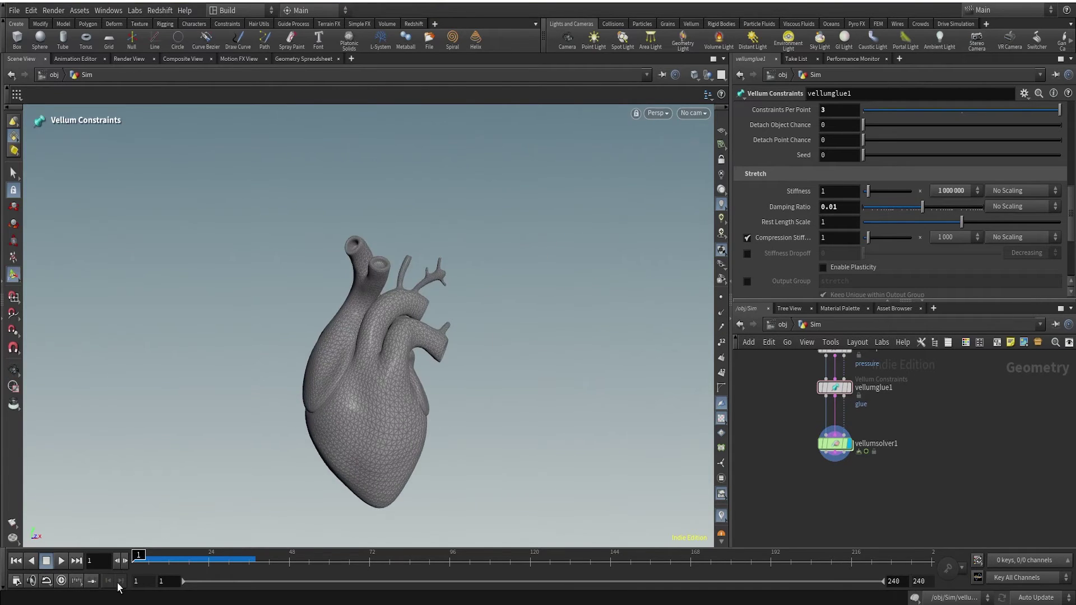
pyautogui.moveTo(139, 555); pyautogui.dragTo(182, 555)
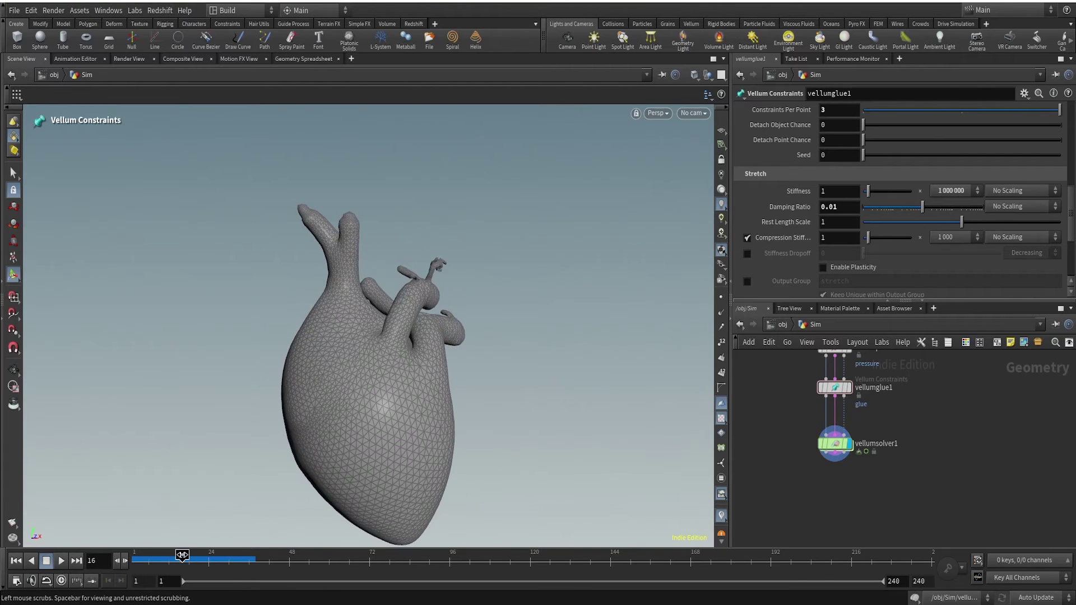
pyautogui.scroll(2, 897, 412)
# Insert a Vellum Constraints node between the glue and the solver
pyautogui.press('Tab')
pyautogui.press('Tab')
pyautogui.write('vellc')
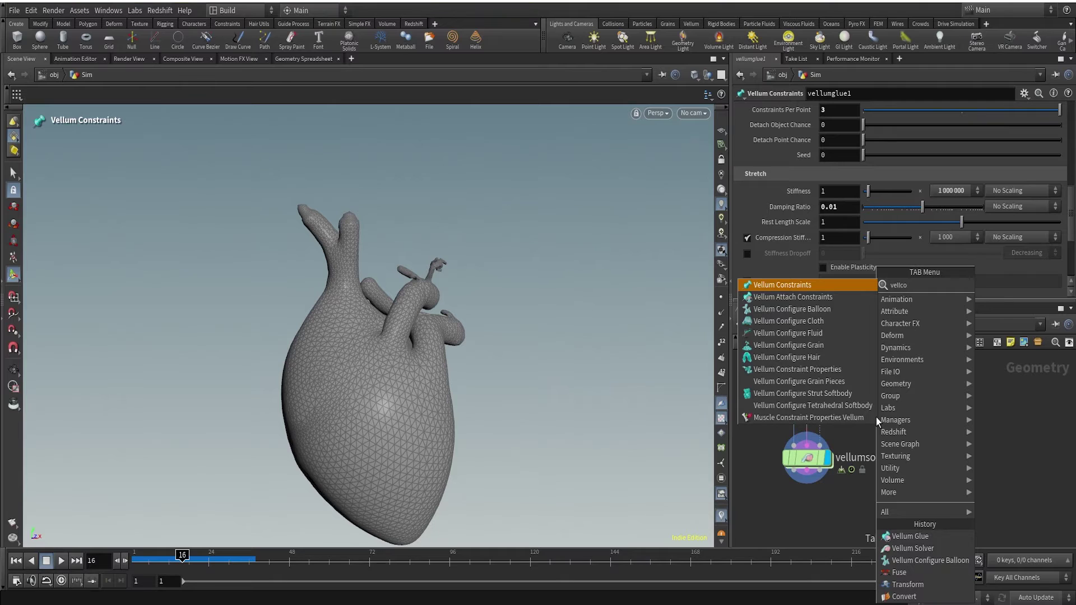
pyautogui.click(802, 285)
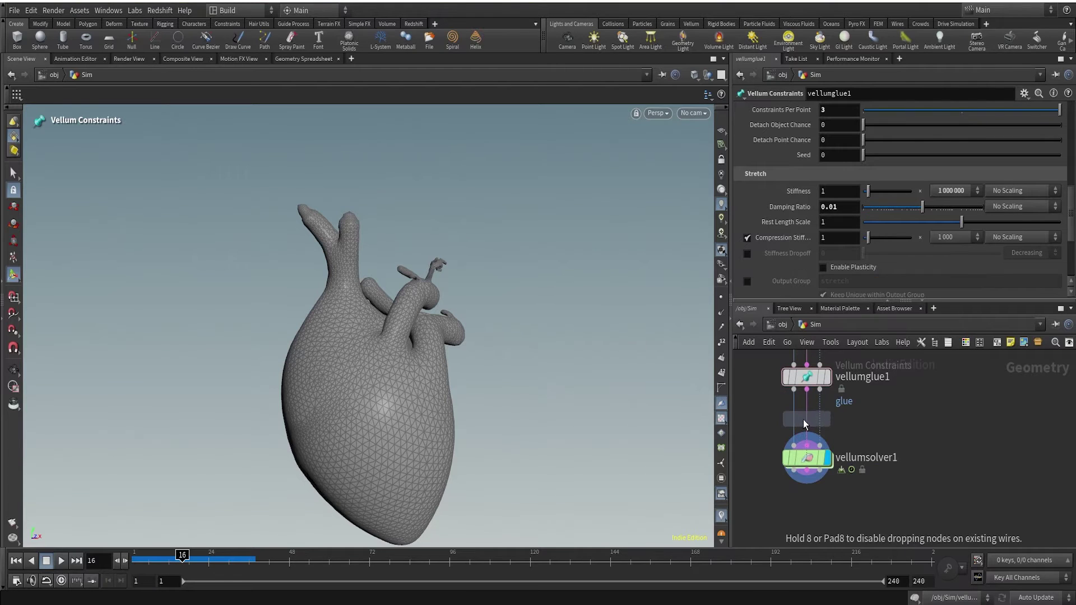
pyautogui.click(804, 419)
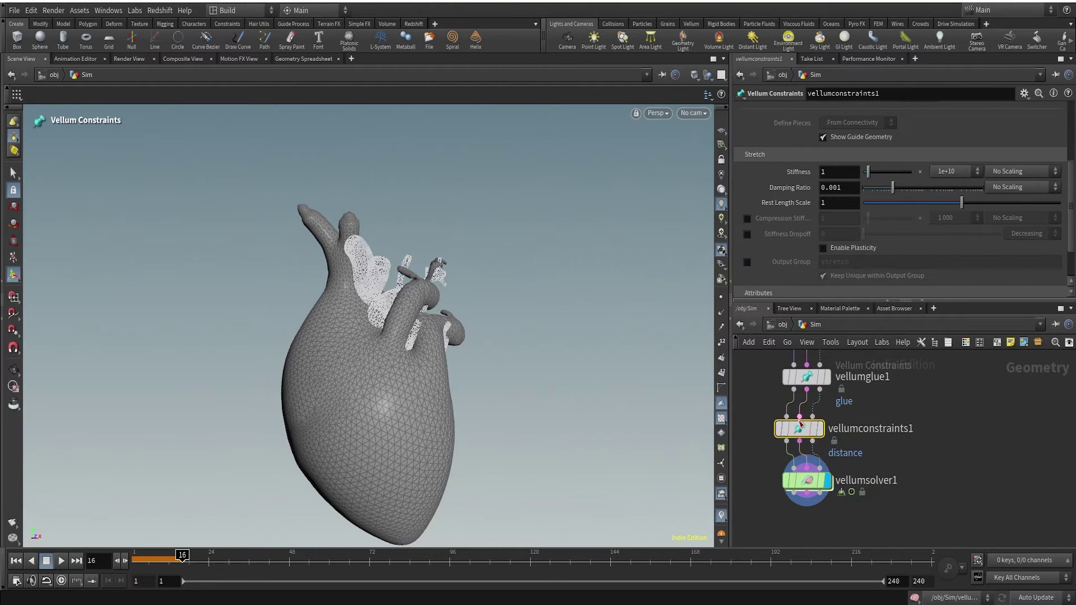
# Set vellumconstraints1's Constraint Type to Pin to Target
pyautogui.scroll(5, 859, 216)
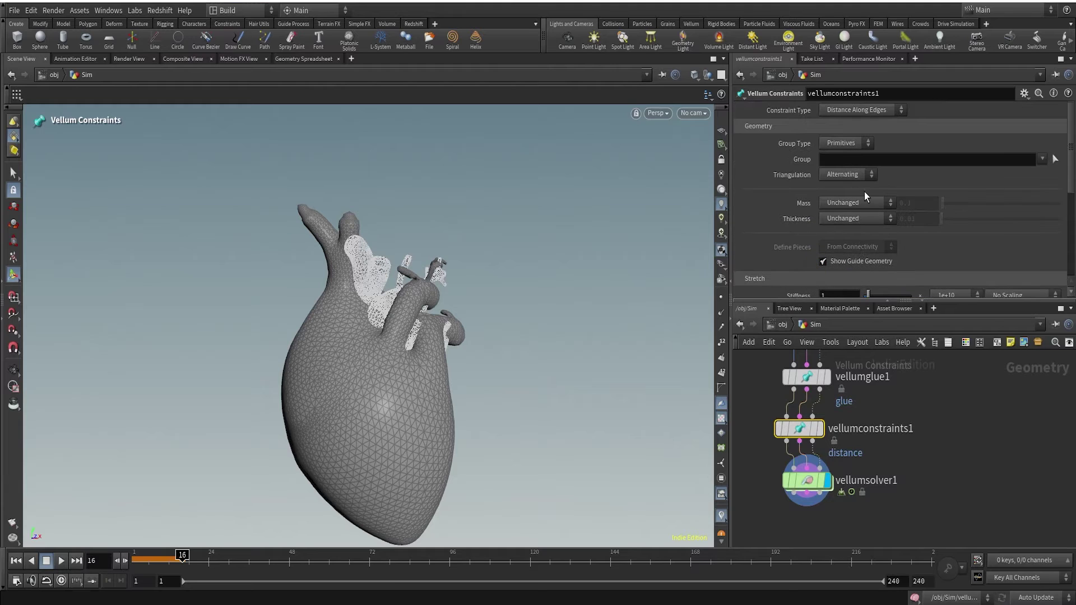
pyautogui.click(839, 157)
pyautogui.click(852, 111)
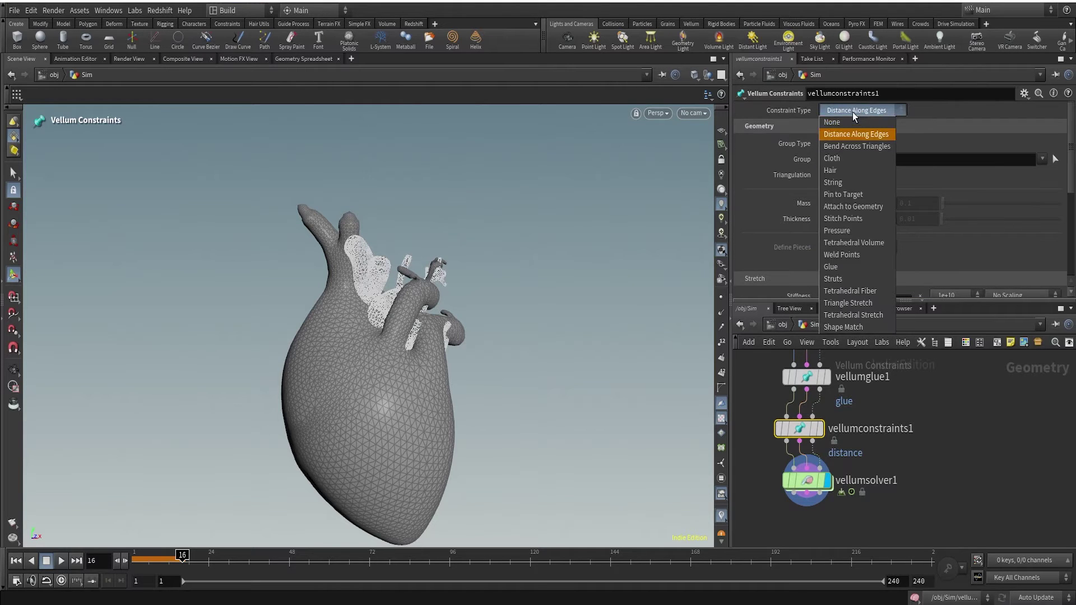
pyautogui.click(845, 195)
pyautogui.scroll(-2, 792, 248)
pyautogui.scroll(-3, 791, 247)
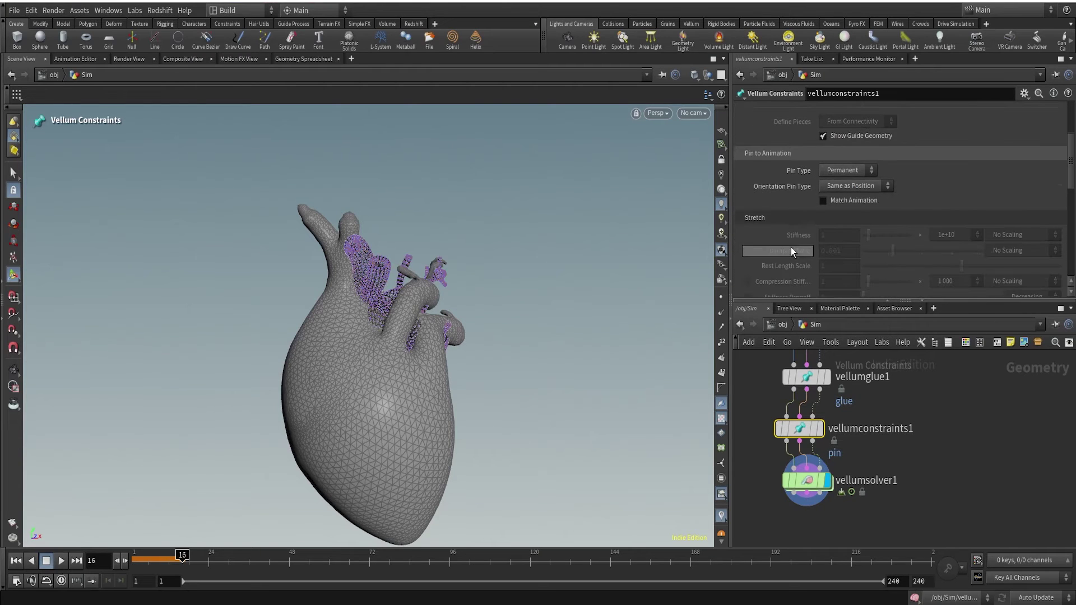
pyautogui.click(840, 170)
# Set Pin Type to Soft, return to frame 1, and display vellumconstraints1's output
pyautogui.click(832, 206)
pyautogui.press('Escape')
pyautogui.scroll(4, 392, 322)
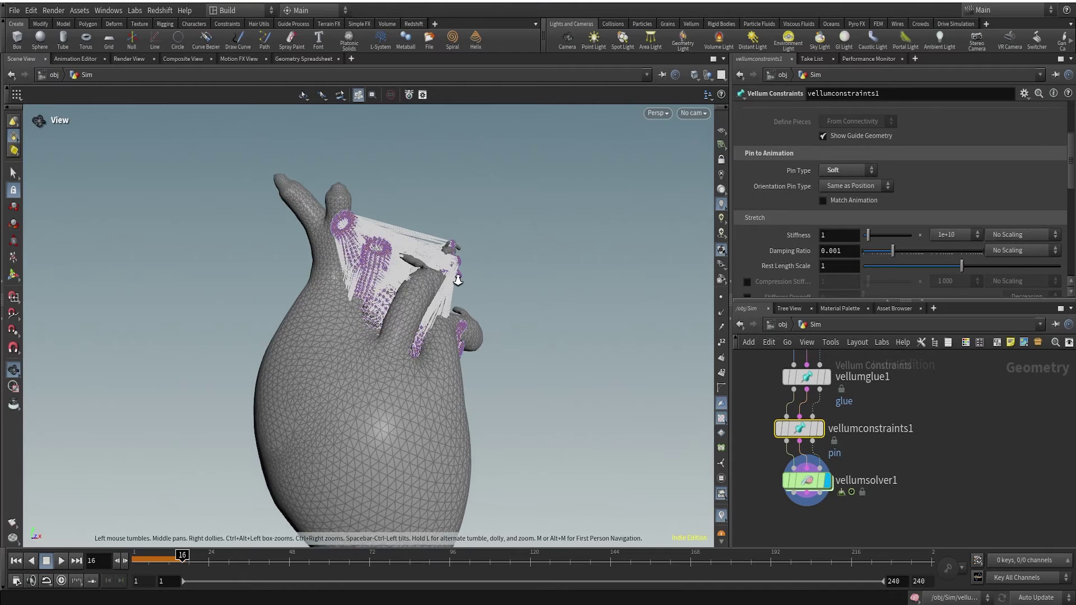
pyautogui.click(16, 560)
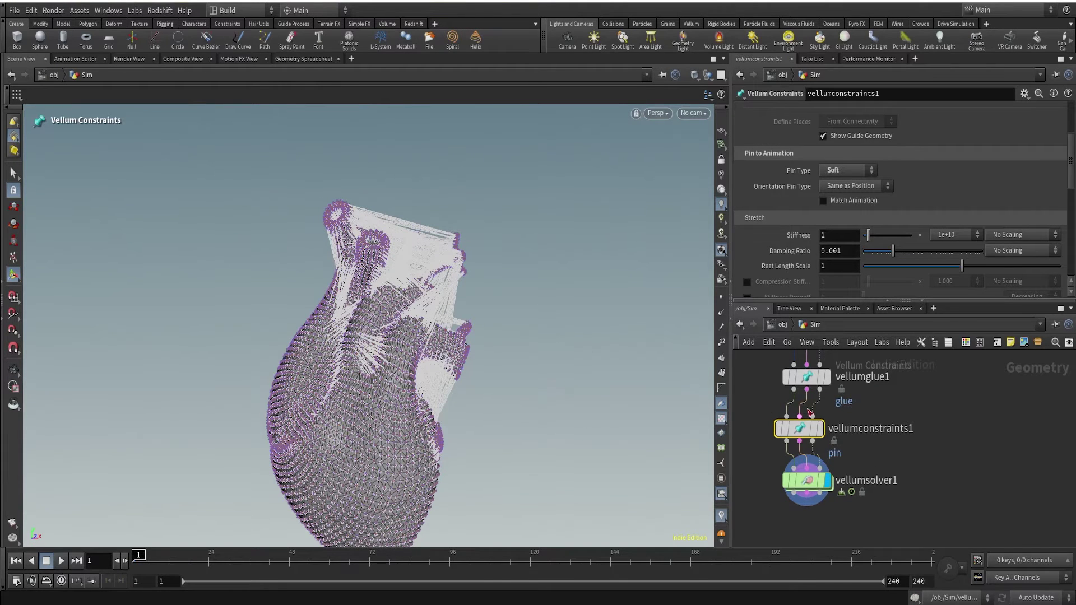
pyautogui.click(819, 429)
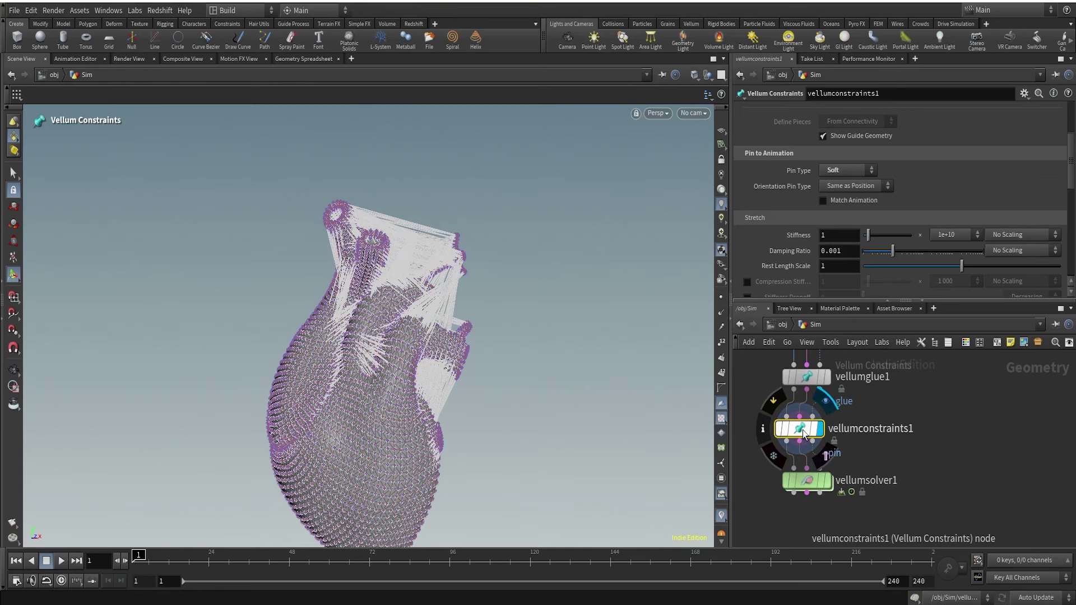
pyautogui.click(933, 429)
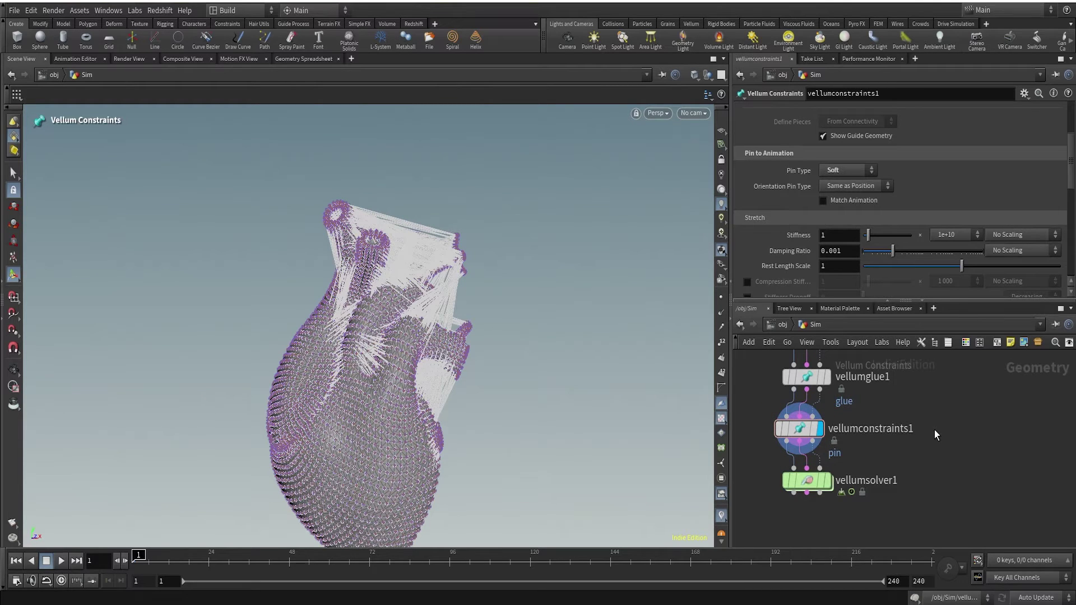
pyautogui.scroll(5, 870, 227)
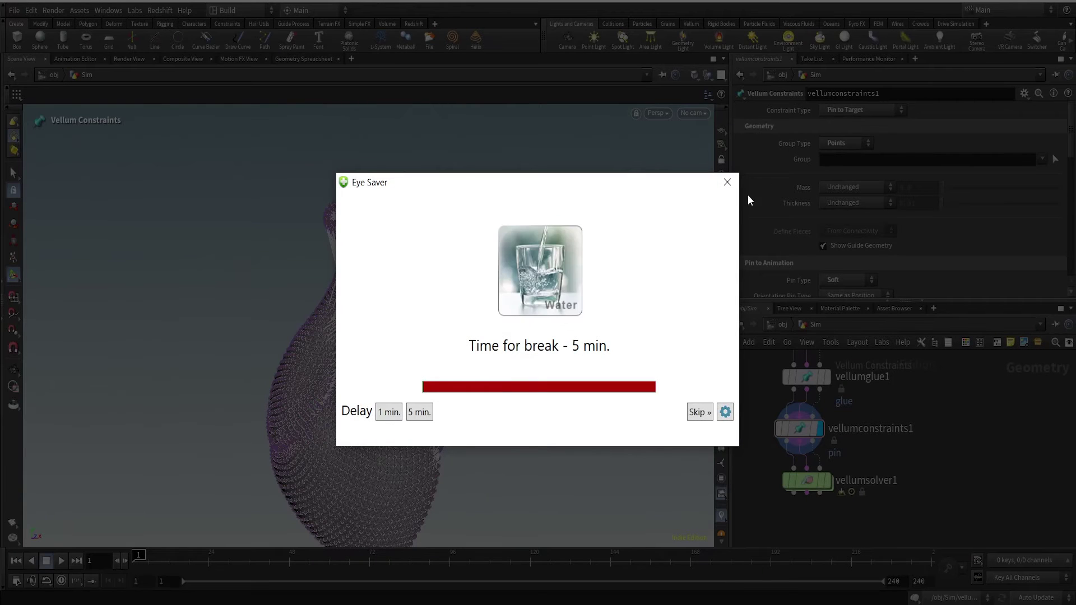
# Set the pin constraint's Stretch Stiffness multiplier to 100 and Bend Stiffness multiplier to 0.001
pyautogui.scroll(-4, 810, 211)
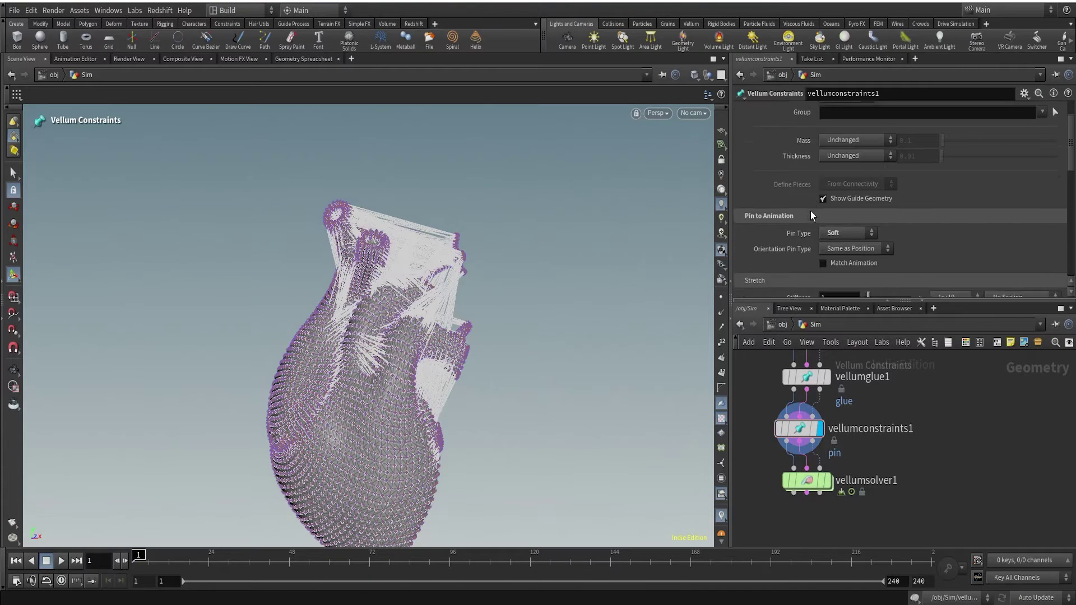
pyautogui.scroll(-4, 809, 217)
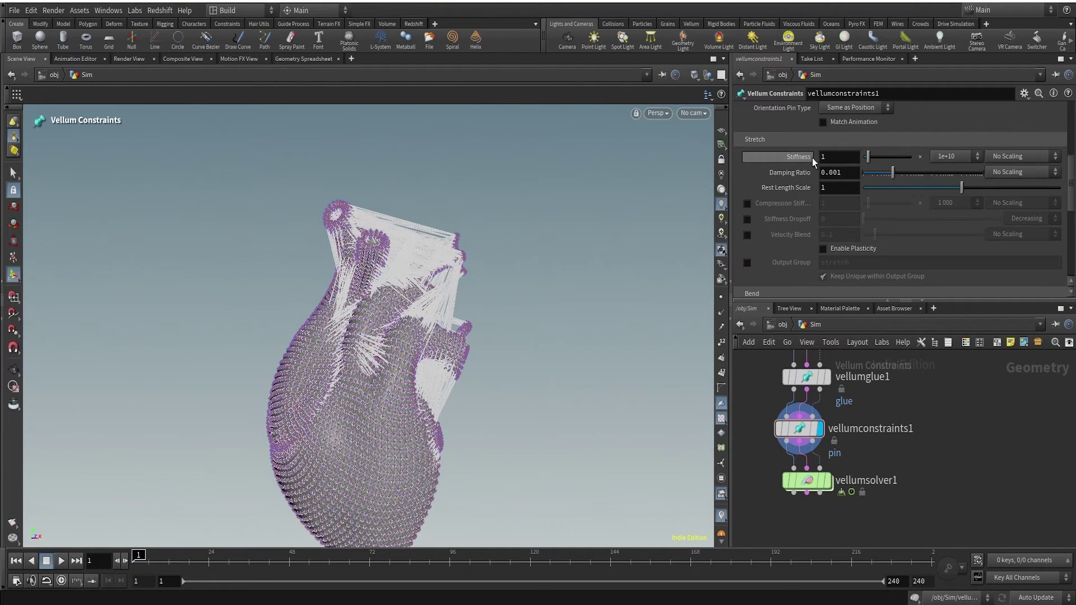
pyautogui.click(951, 157)
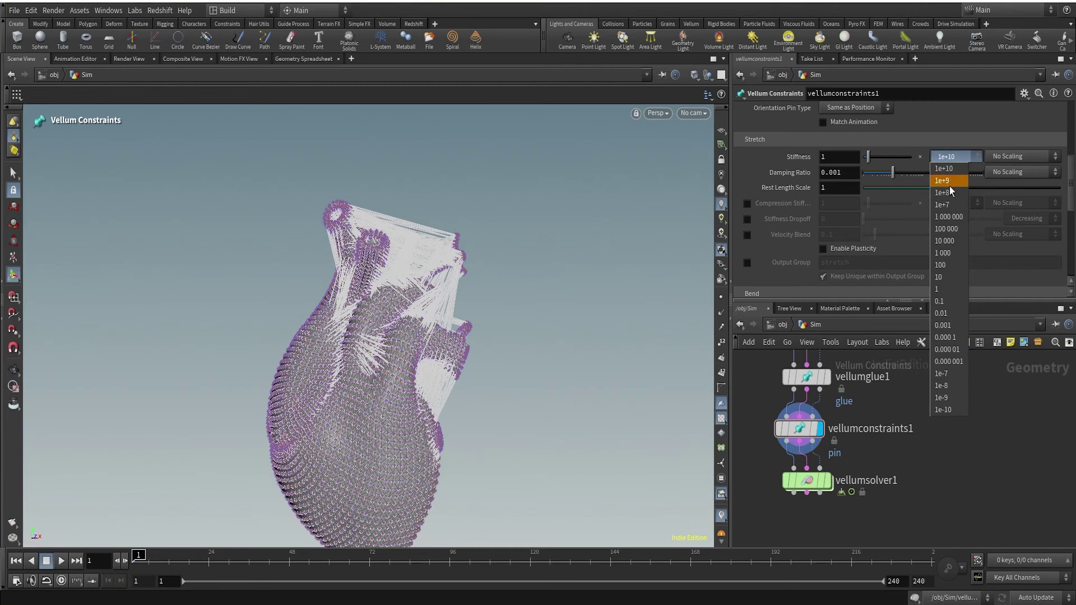
pyautogui.click(944, 263)
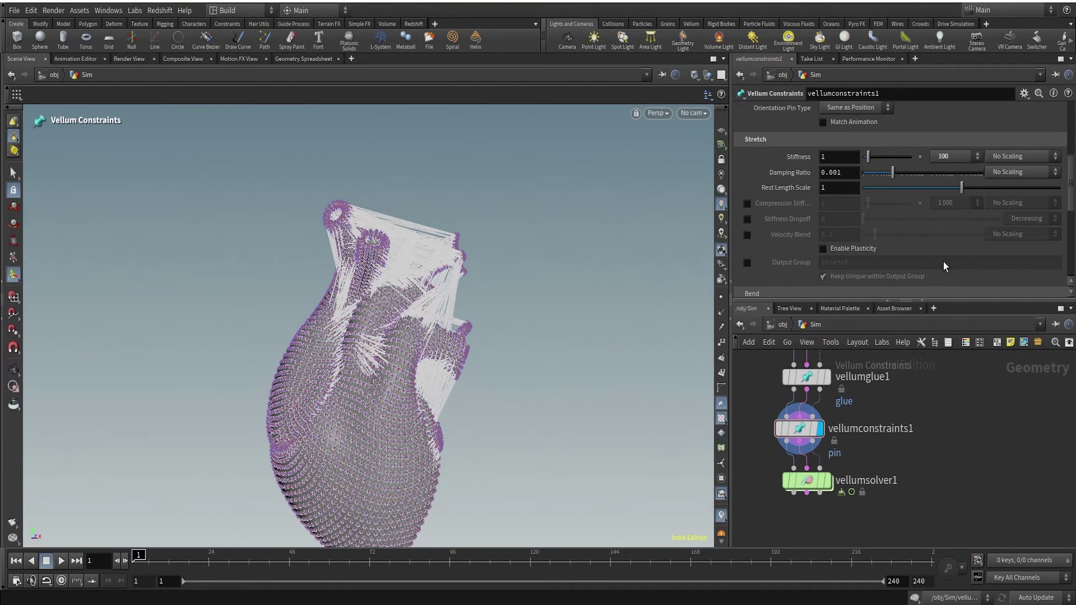
pyautogui.scroll(-3, 889, 196)
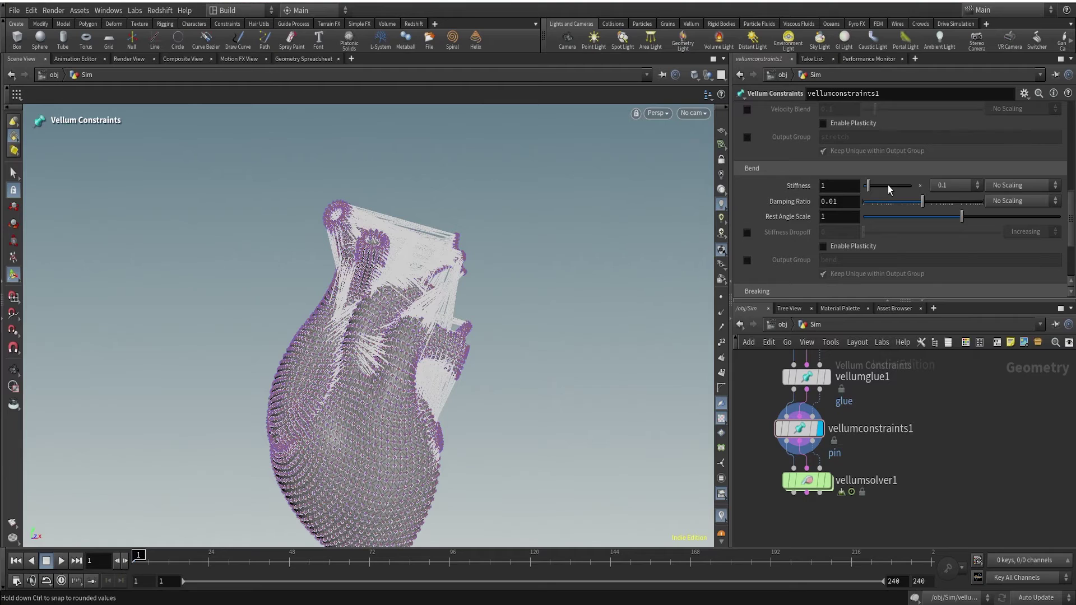
pyautogui.click(949, 186)
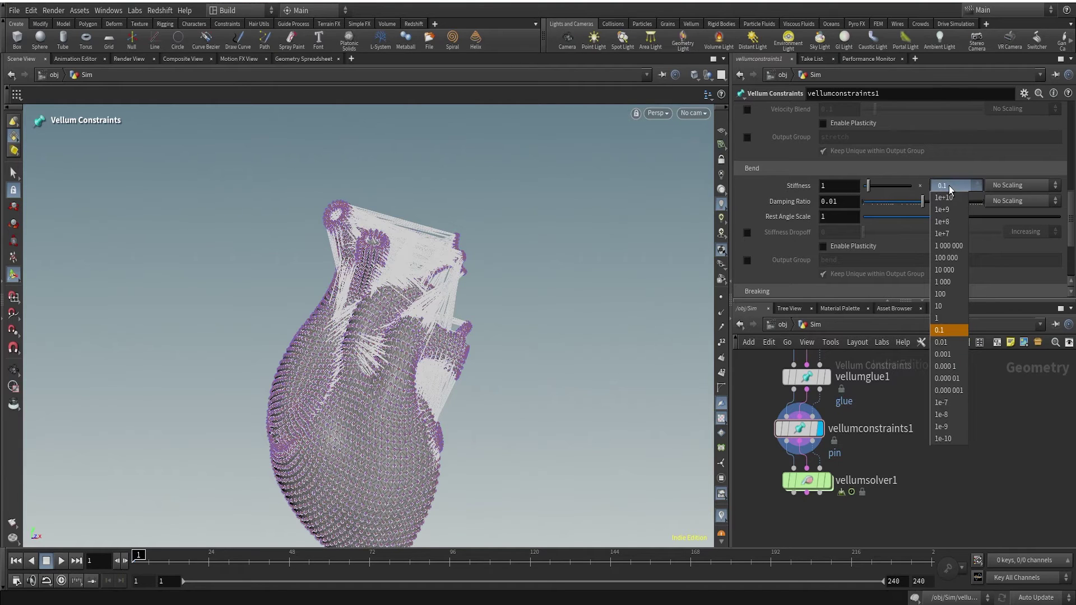
pyautogui.click(946, 356)
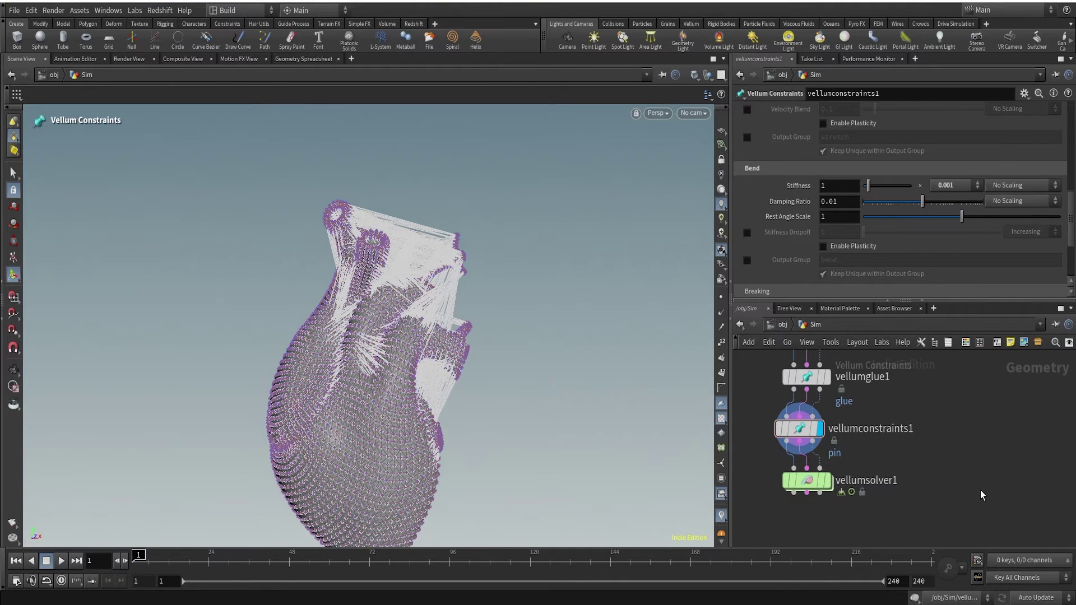
# Show vellumsolver1's result in the viewport and select it to view its settings
pyautogui.scroll(-3, 891, 223)
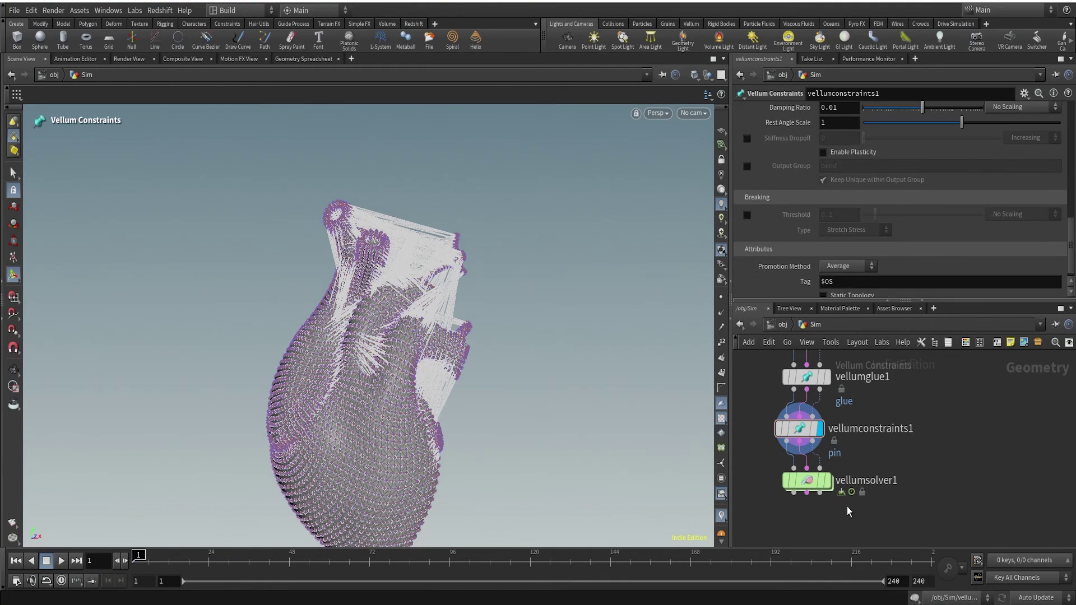
pyautogui.click(826, 480)
pyautogui.click(807, 481)
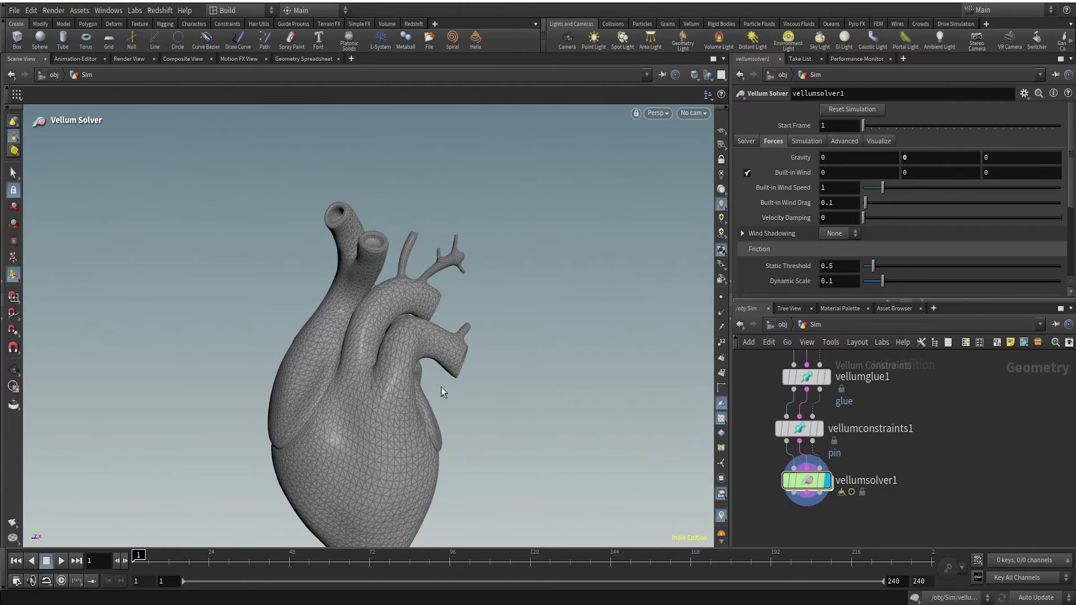
# Inspect the heart simulation from several angles, then return the timeline to frame 1
pyautogui.scroll(-1, 386, 387)
pyautogui.keyDown('alt'); pyautogui.moveTo(385, 386); pyautogui.dragTo(387, 281, button='middle'); pyautogui.keyUp('alt')
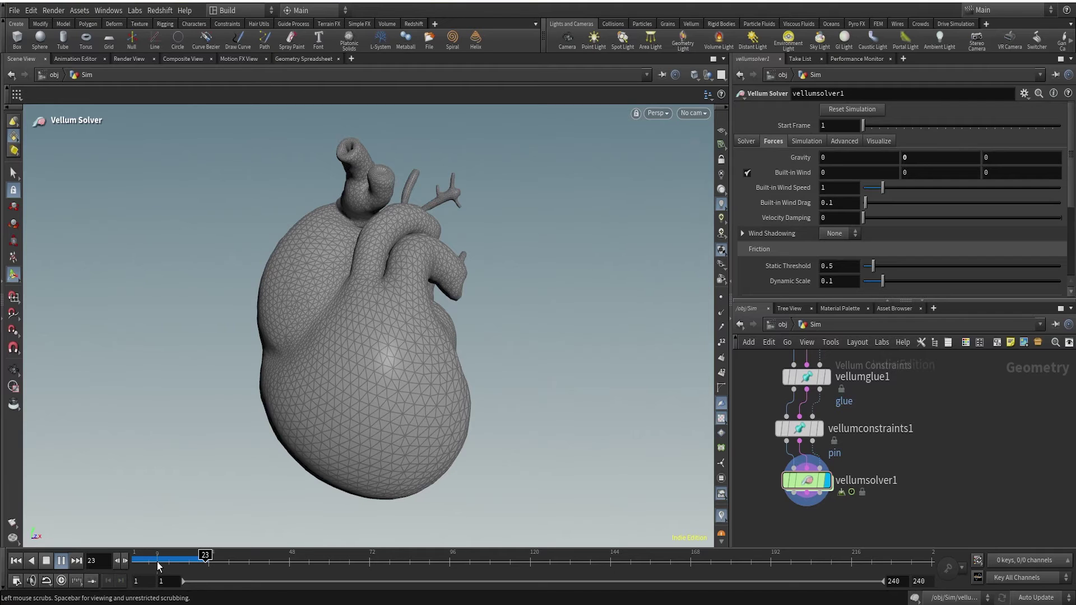
pyautogui.moveTo(147, 558); pyautogui.dragTo(175, 555)
pyautogui.keyDown('alt'); pyautogui.moveTo(305, 342); pyautogui.dragTo(410, 276, button='right'); pyautogui.keyUp('alt')
pyautogui.keyDown('alt'); pyautogui.moveTo(411, 276); pyautogui.dragTo(142, 301); pyautogui.keyUp('alt')
pyautogui.keyDown('alt'); pyautogui.moveTo(379, 305); pyautogui.dragTo(307, 281, button='middle'); pyautogui.keyUp('alt')
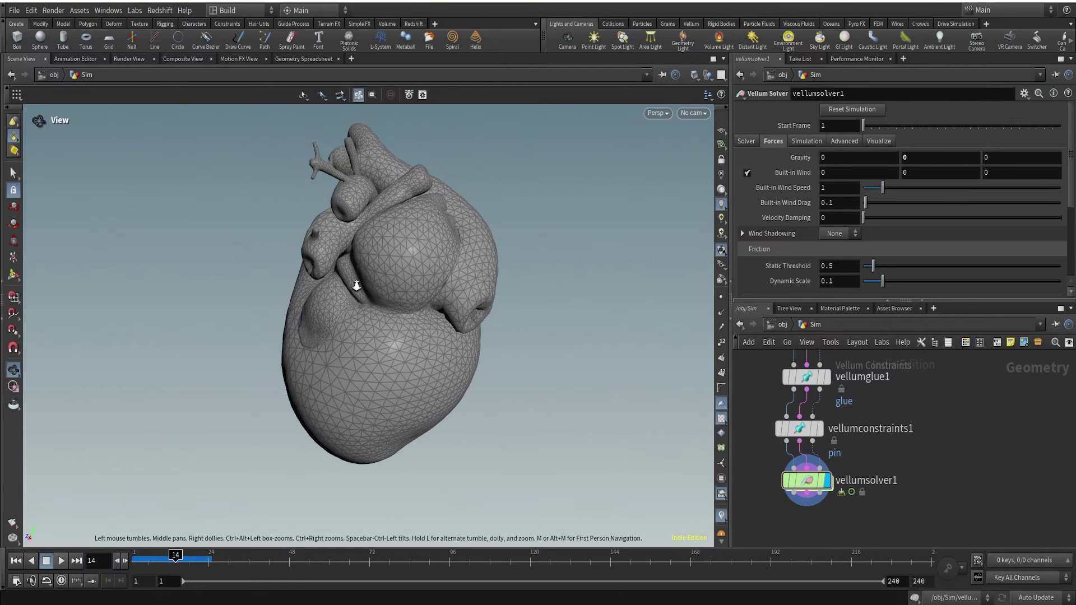
pyautogui.moveTo(174, 555); pyautogui.dragTo(118, 538)
pyautogui.moveTo(169, 539); pyautogui.dragTo(137, 538)
# Switch the viewport to the Front view and frame the whole heart
pyautogui.click(657, 113)
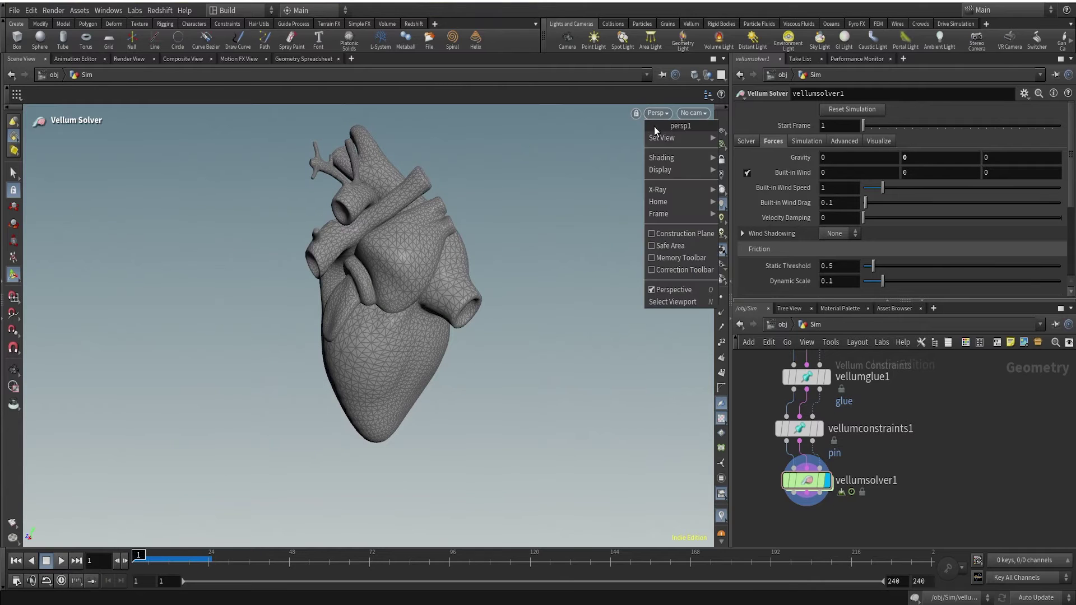
pyautogui.moveTo(660, 140)
pyautogui.click(737, 164)
pyautogui.press('h')
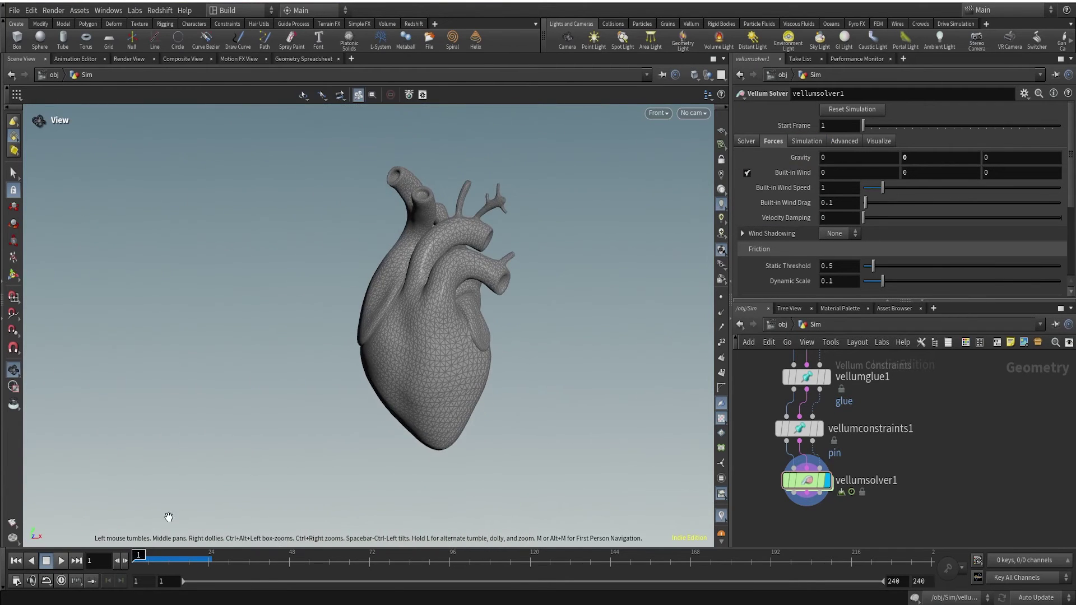
pyautogui.moveTo(139, 559)
pyautogui.mouseDown()
pyautogui.moveTo(216, 560)
pyautogui.moveTo(139, 556)
pyautogui.mouseUp()
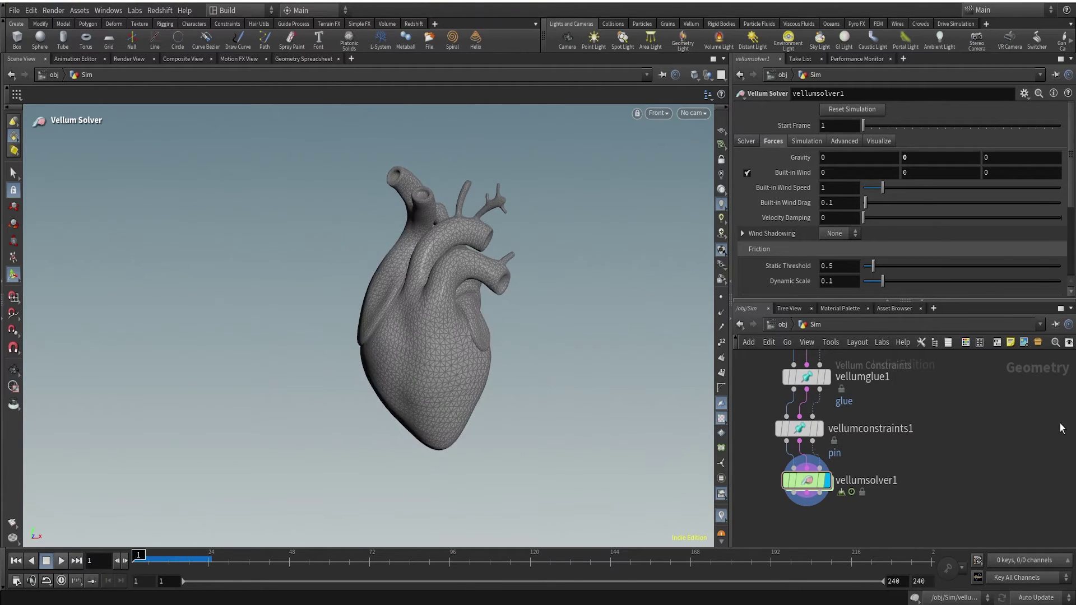
# Reposition vellumsolver1 in the network, replay the frames, and turn dynamics simulation back on
pyautogui.moveTo(823, 491); pyautogui.dragTo(816, 519)
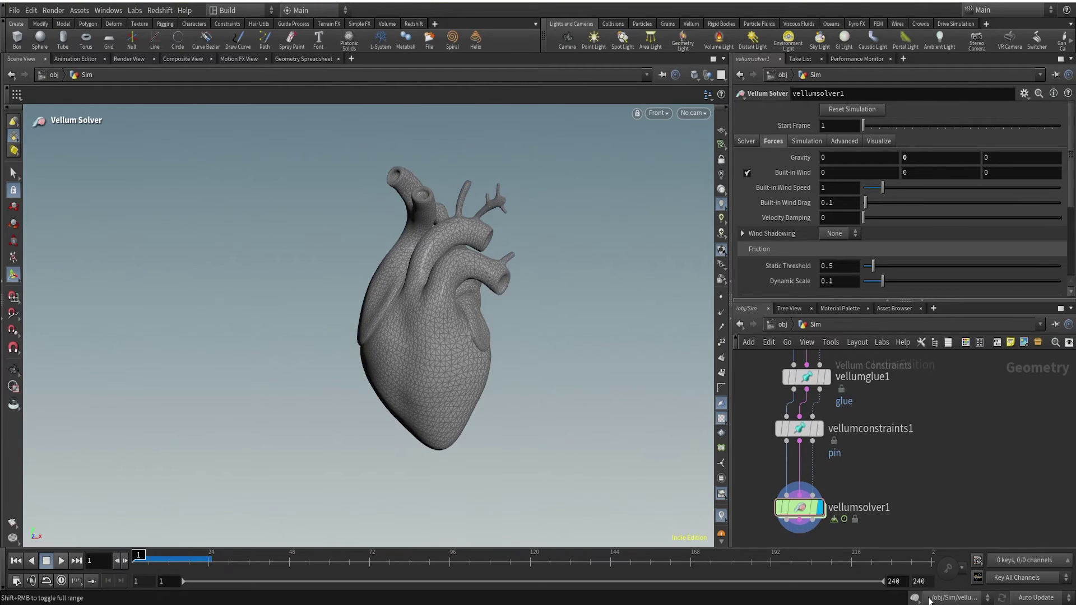
pyautogui.moveTo(160, 563); pyautogui.dragTo(136, 555)
pyautogui.moveTo(888, 497); pyautogui.dragTo(912, 438, button='middle')
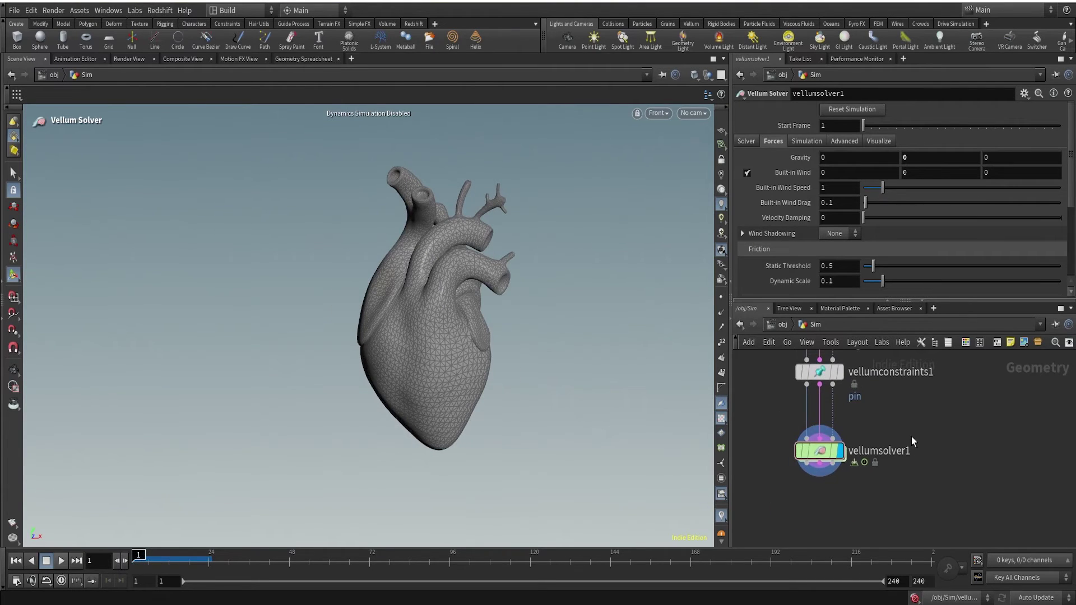
pyautogui.click(914, 597)
# Inside vellumsolver1, add a Vellum Constraint Properties node (vconstrp) wired into the FORCE output
pyautogui.doubleClick(824, 451)
pyautogui.moveTo(887, 472); pyautogui.dragTo(893, 445, button='middle')
pyautogui.scroll(4, 829, 436)
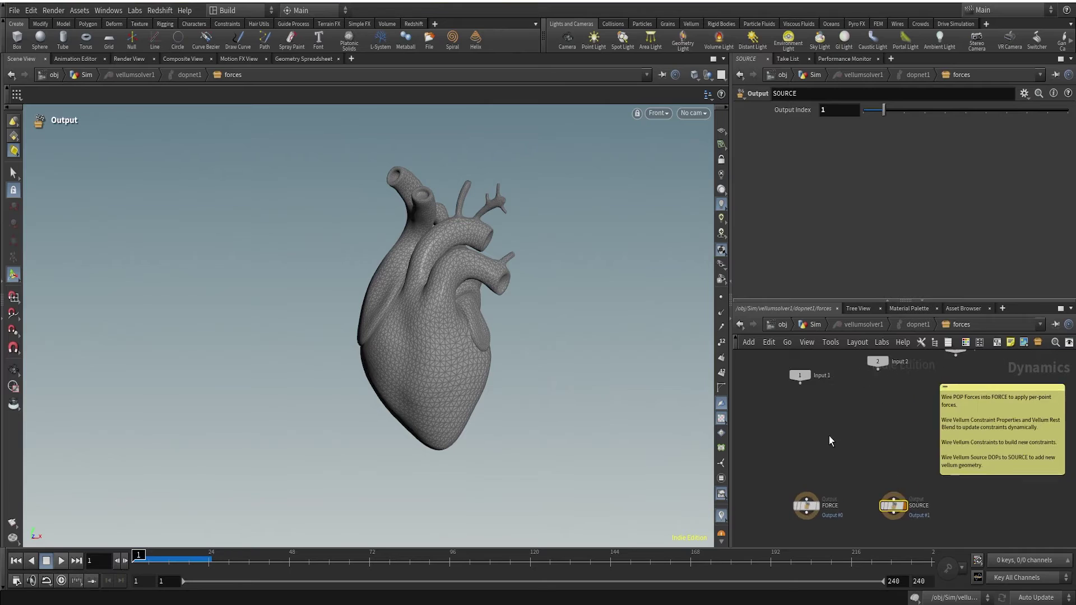
pyautogui.moveTo(806, 435); pyautogui.dragTo(806, 412, button='middle')
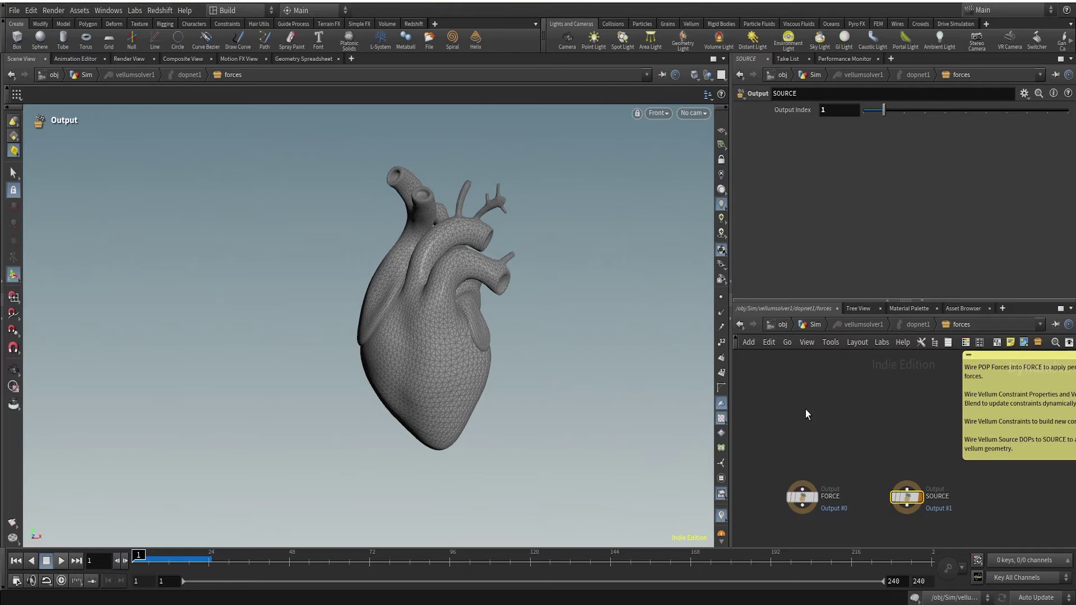
pyautogui.press('Tab')
pyautogui.write('vc')
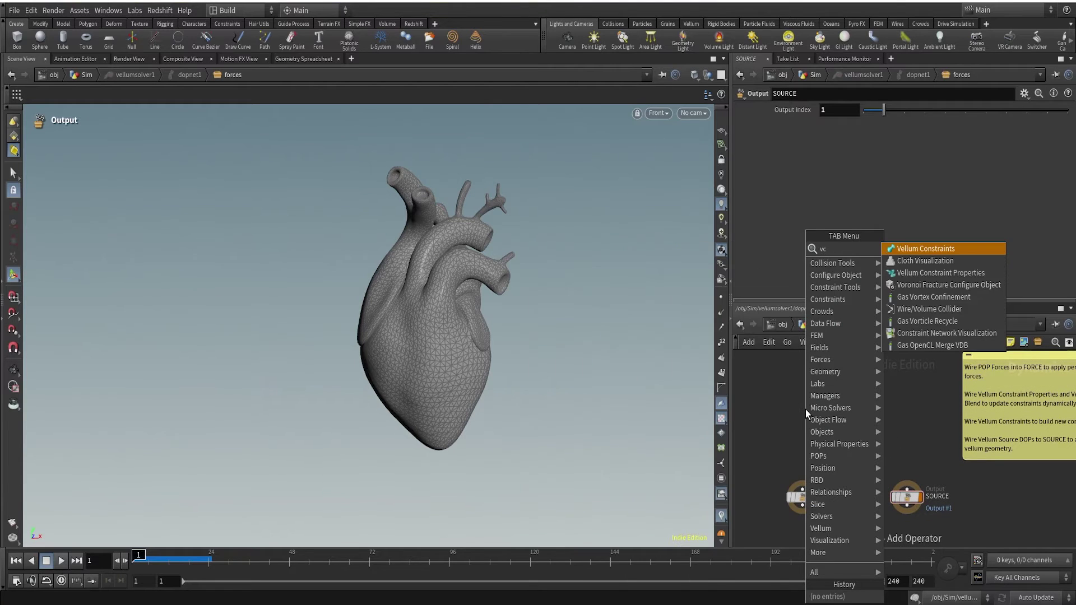
pyautogui.write('onstrp')
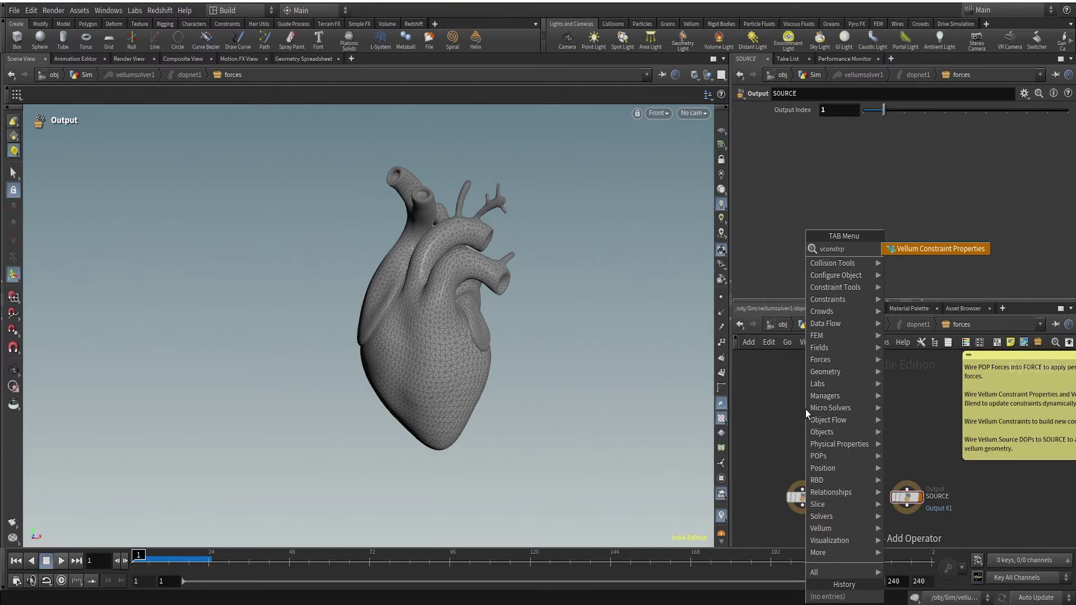
pyautogui.press('Return')
pyautogui.click(778, 392)
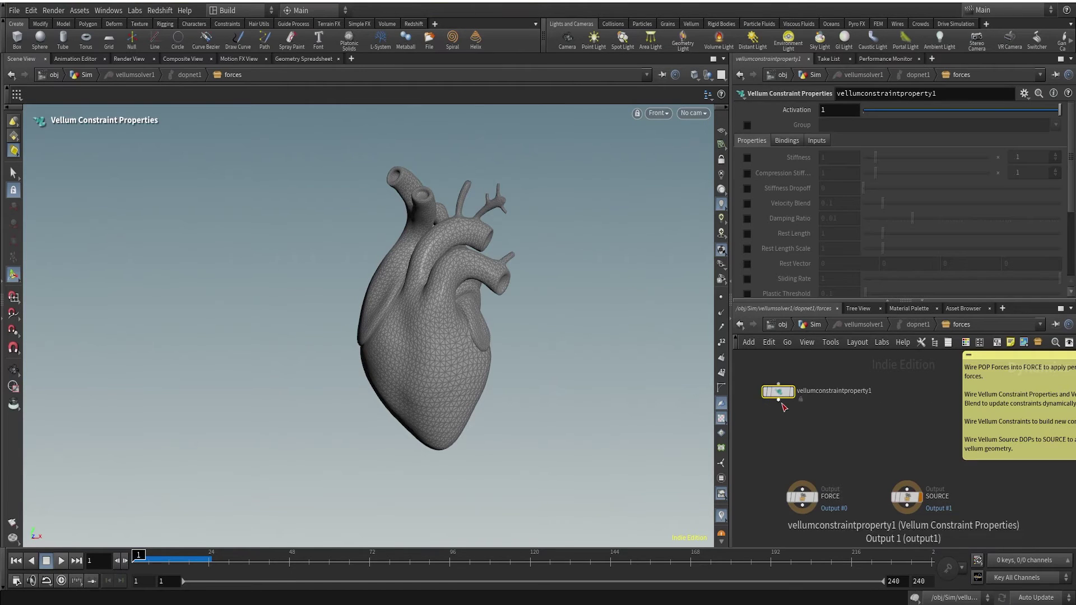
pyautogui.moveTo(779, 399); pyautogui.dragTo(809, 471)
pyautogui.click(802, 490)
# Enable the new node's Group filter, list the constraint groups, and return to the Sim network
pyautogui.scroll(2, 777, 391)
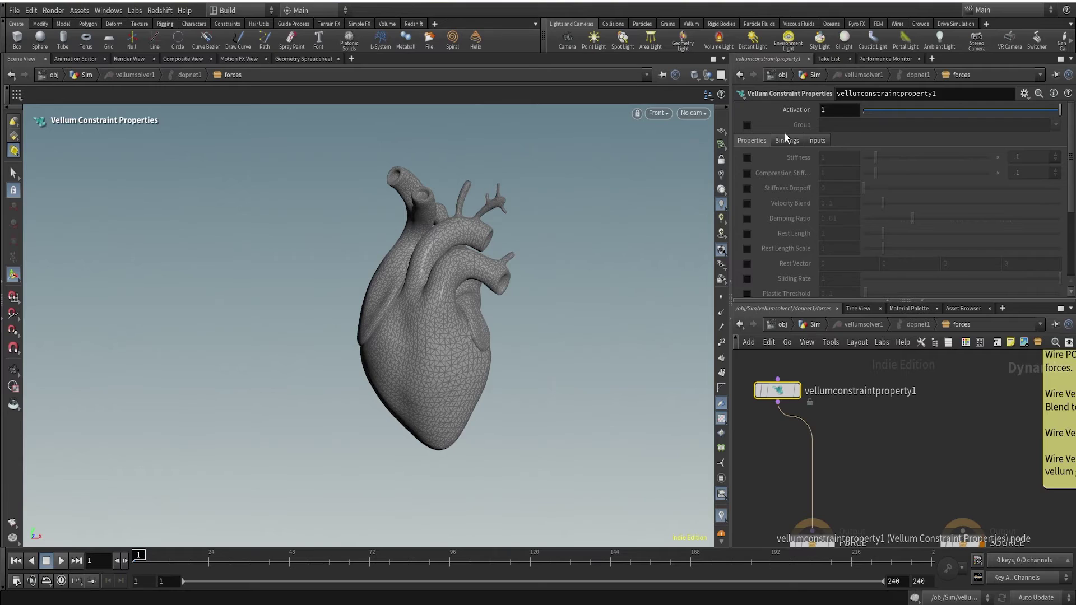
pyautogui.click(747, 125)
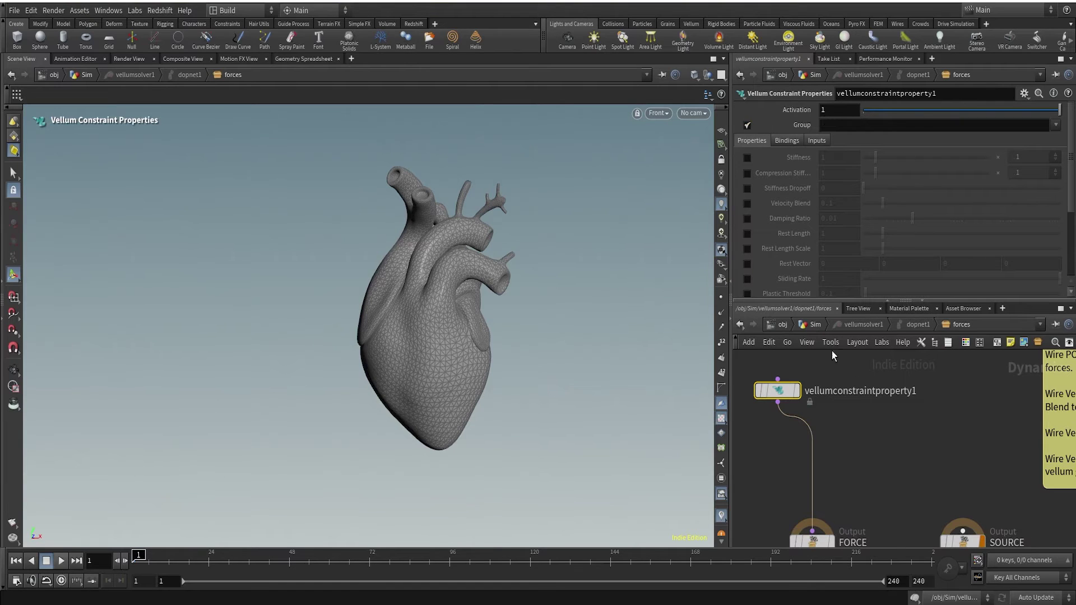
pyautogui.click(1056, 125)
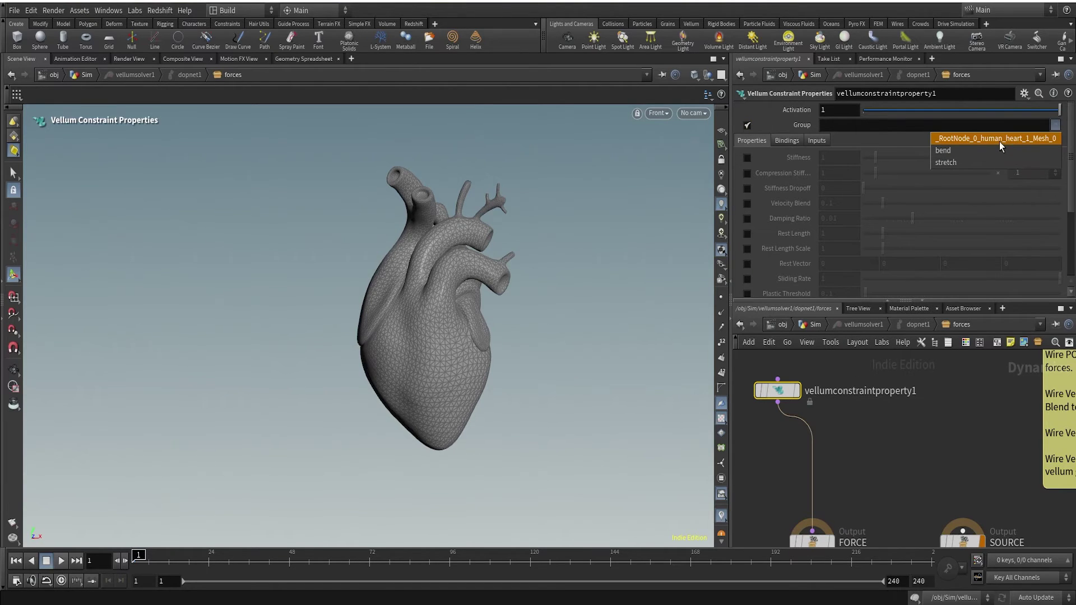
pyautogui.click(818, 326)
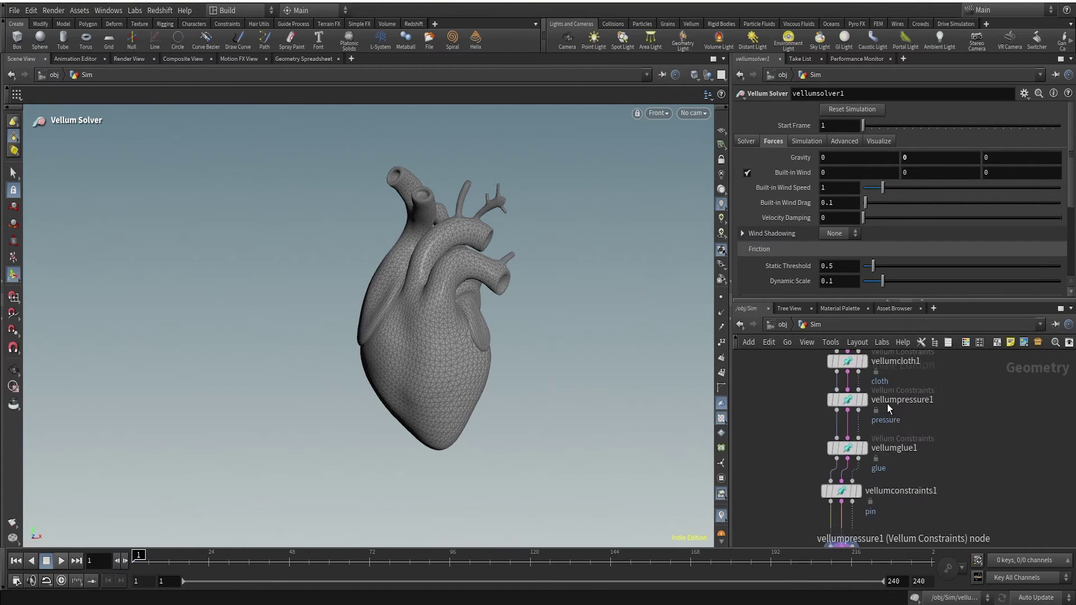
# Select vellumpressure1 and set its Rest Length Scale to 1
pyautogui.scroll(2, 886, 404)
pyautogui.click(829, 398)
pyautogui.scroll(-5, 860, 230)
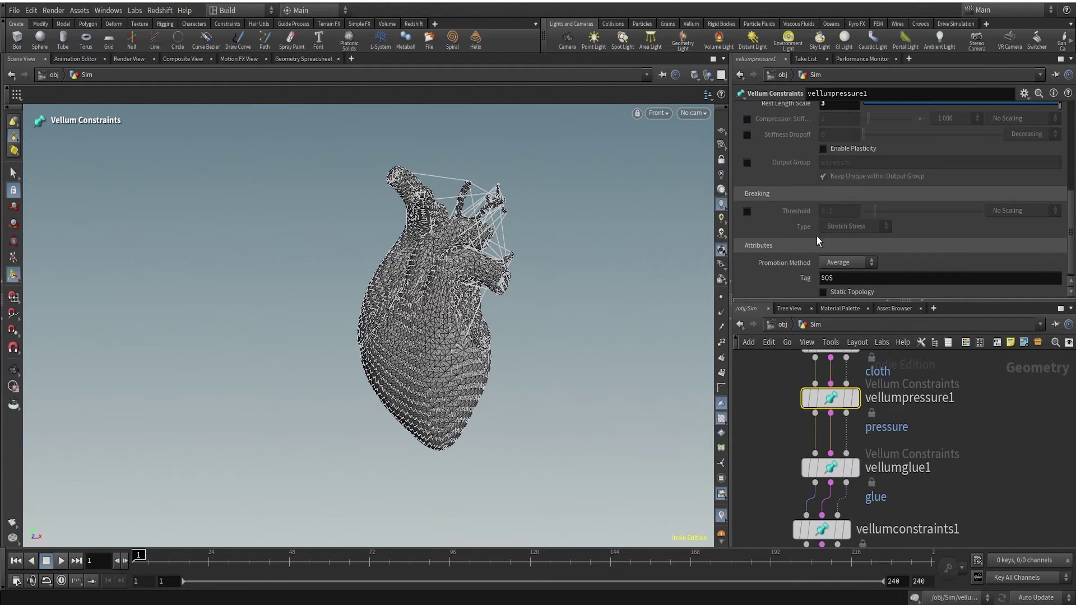
pyautogui.scroll(5, 815, 238)
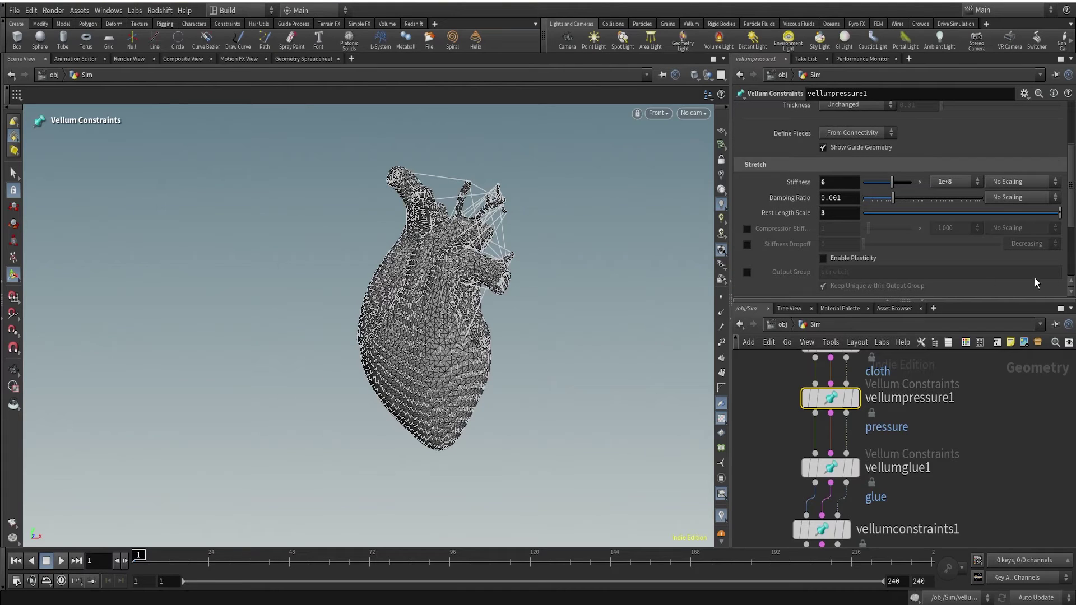
pyautogui.click(835, 214)
pyautogui.write('1')
pyautogui.press('Return')
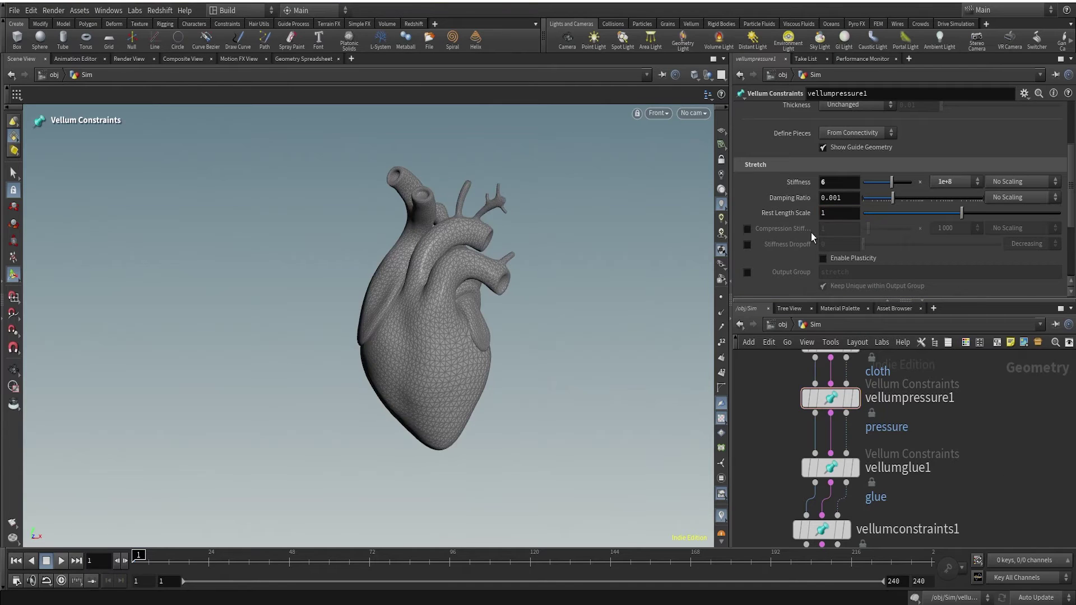
# Output its stretch constraints to a stretch_pressure group and go back inside vellumsolver1
pyautogui.scroll(-2, 778, 276)
pyautogui.click(748, 241)
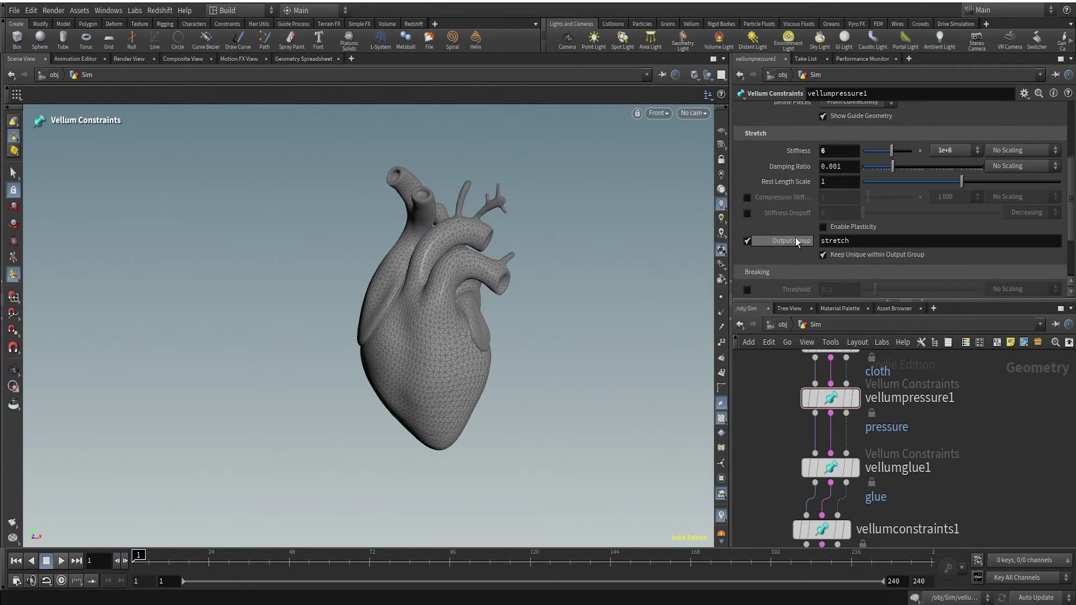
pyautogui.click(868, 238)
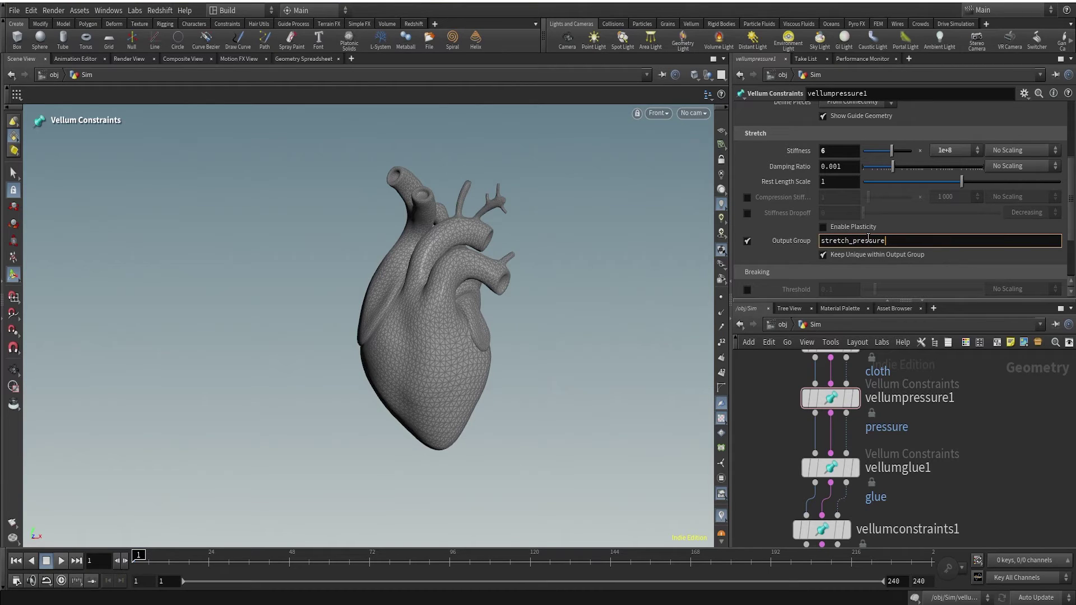
pyautogui.scroll(-3, 1006, 461)
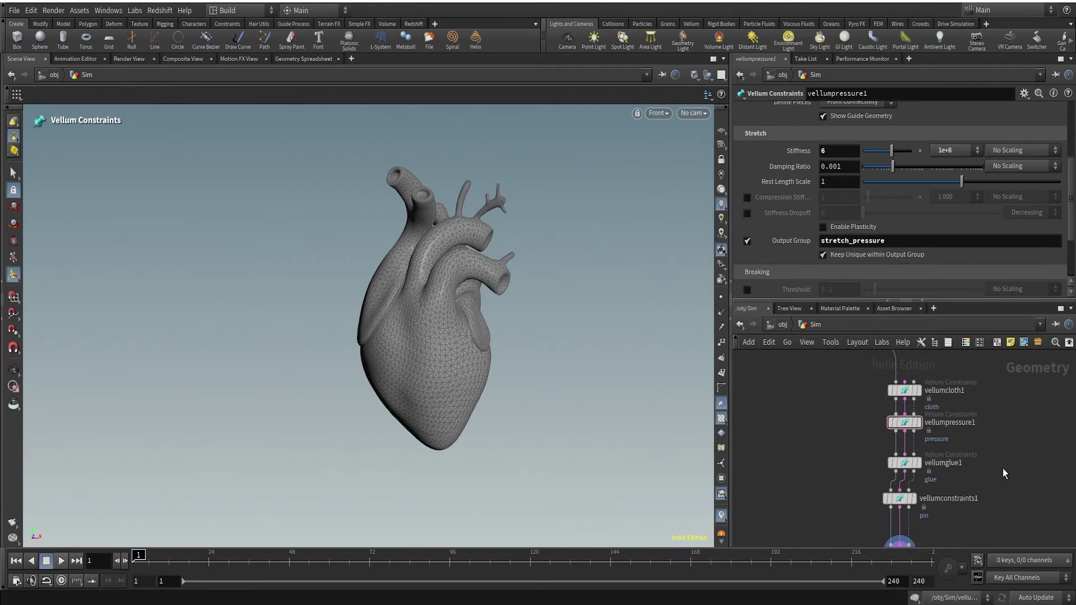
pyautogui.moveTo(1002, 471); pyautogui.dragTo(973, 370, button='middle')
pyautogui.scroll(4, 882, 445)
pyautogui.doubleClick(860, 464)
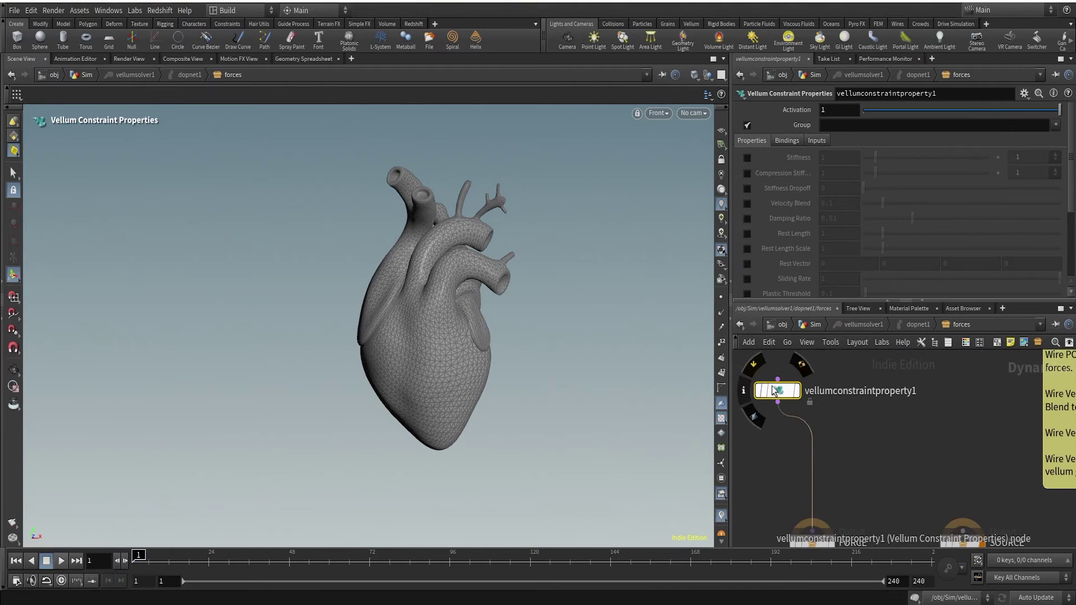
# Apply the properties to the stretch_pressure group and key Rest Length Scale 0.85 at frame 1
pyautogui.click(1056, 126)
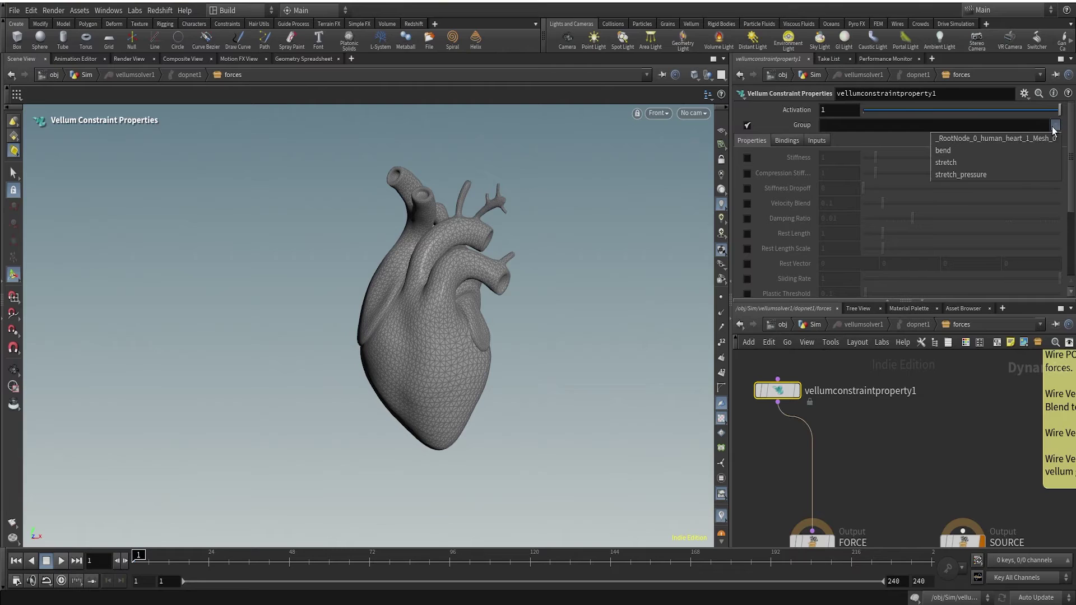
pyautogui.click(964, 174)
pyautogui.scroll(-2, 784, 238)
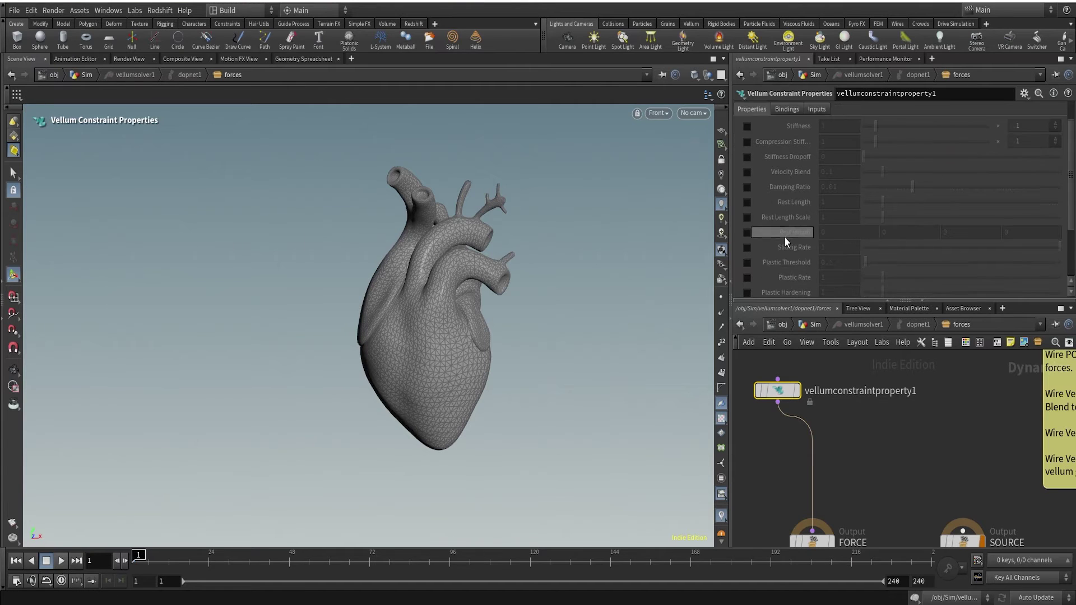
pyautogui.click(747, 203)
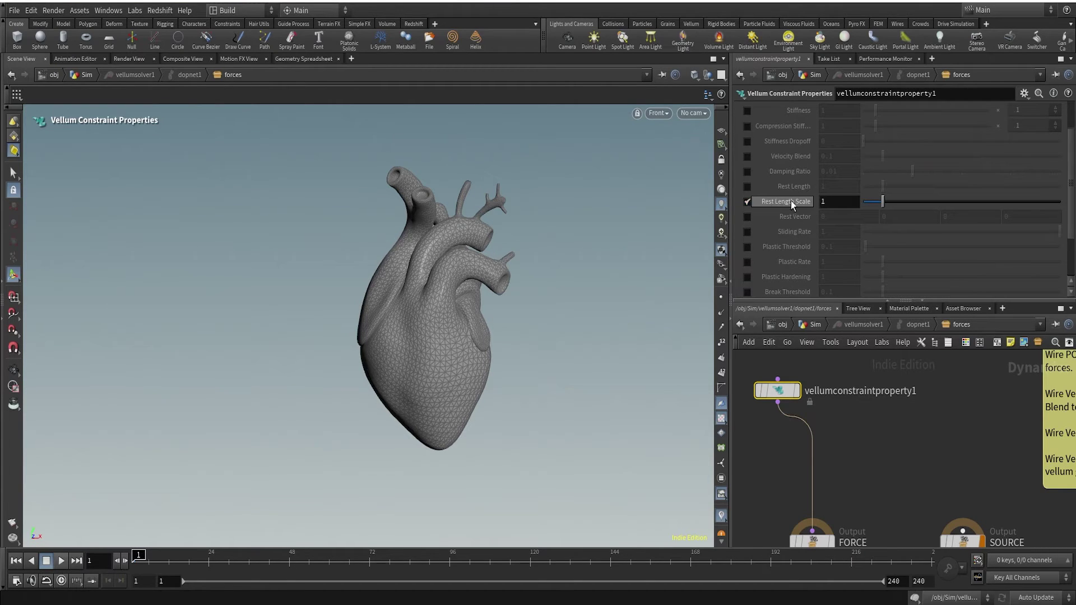
pyautogui.moveTo(805, 201)
pyautogui.click(833, 203)
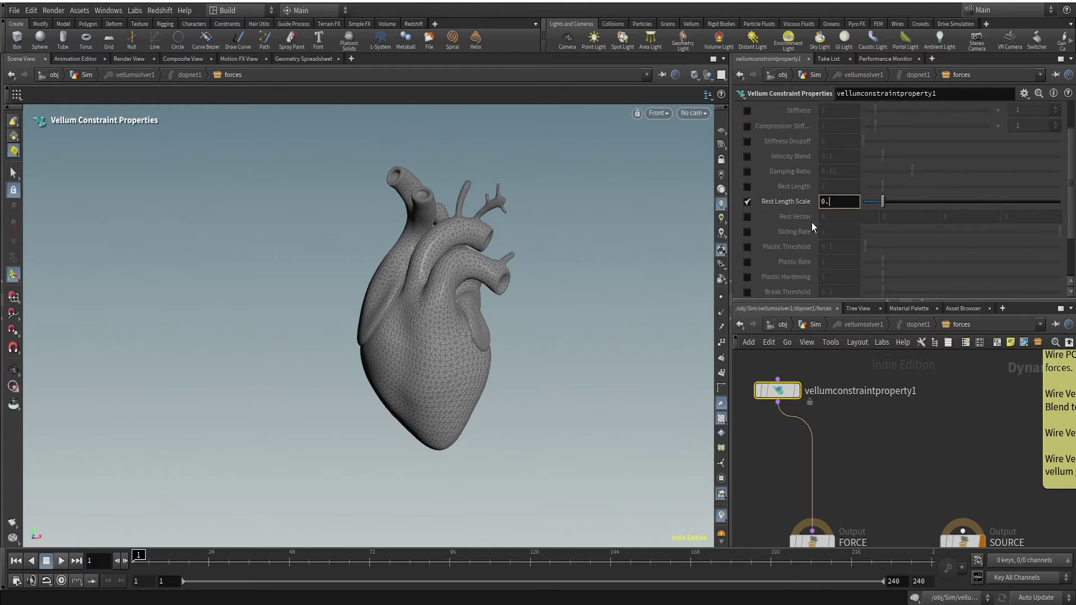
pyautogui.write('0.85')
pyautogui.press('Return')
pyautogui.keyDown('alt'); pyautogui.click(836, 202); pyautogui.keyUp('alt')
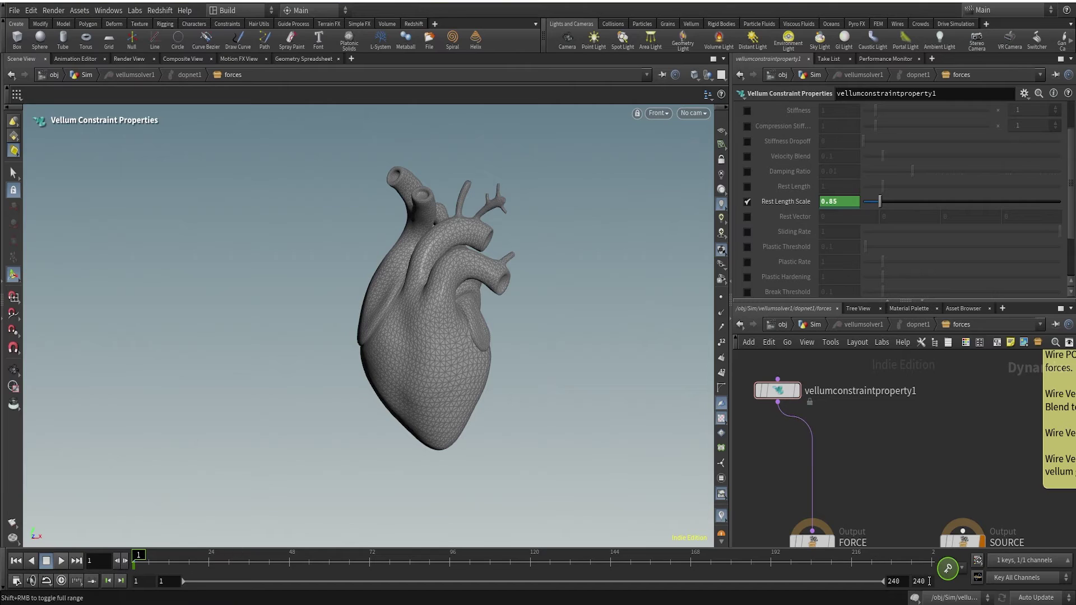
# End the timeline at frame 150 and key Rest Length Scale 3 at frames 25 and 37
pyautogui.doubleClick(927, 581)
pyautogui.write('150')
pyautogui.press('Return')
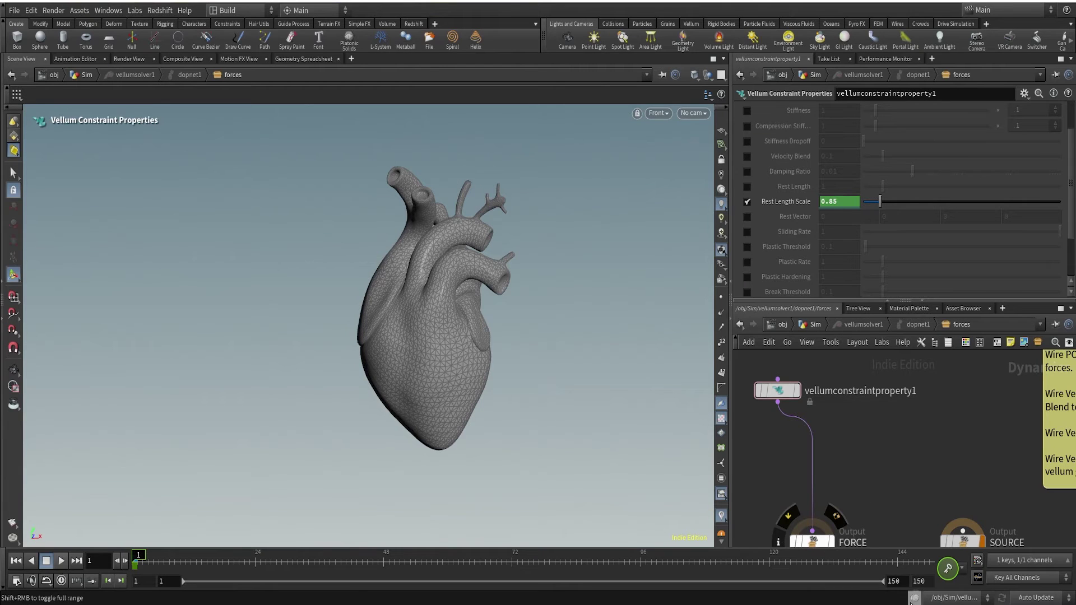
pyautogui.moveTo(180, 567); pyautogui.dragTo(259, 568)
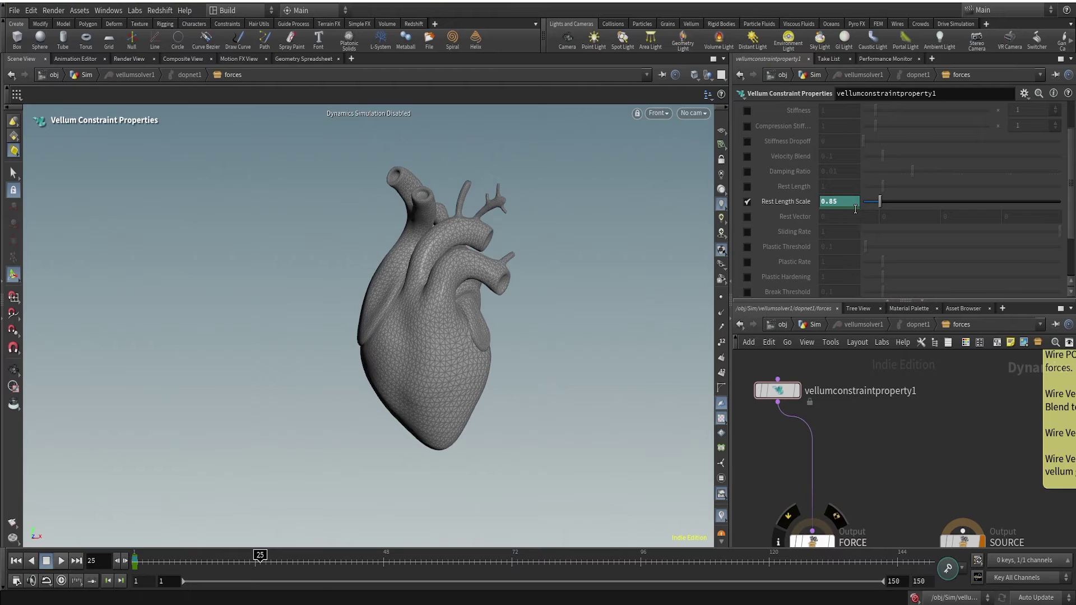
pyautogui.write('3')
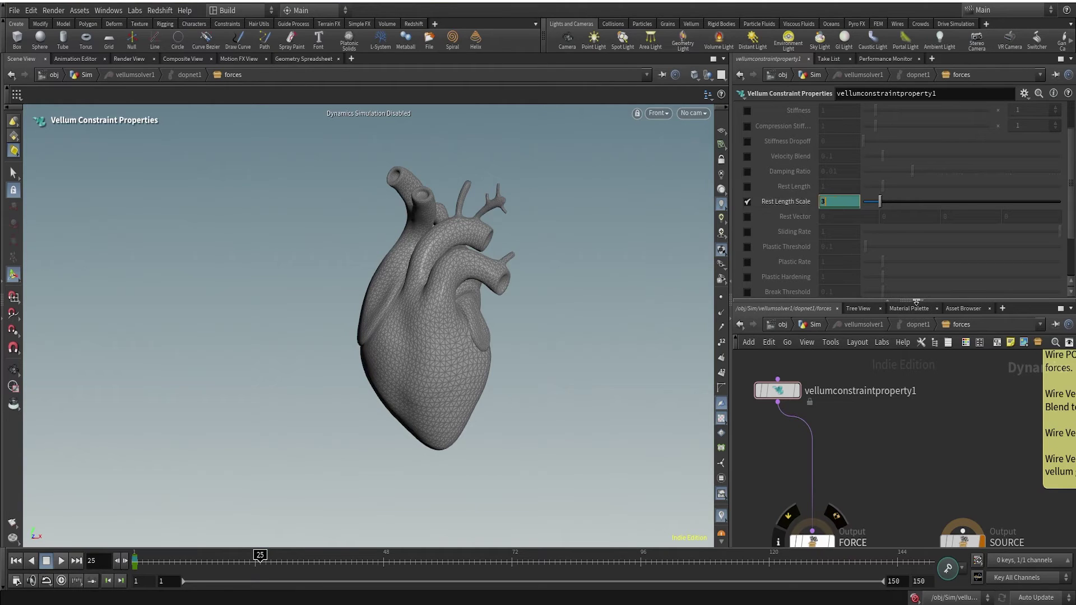
pyautogui.press('Return')
pyautogui.keyDown('alt'); pyautogui.click(842, 205); pyautogui.keyUp('alt')
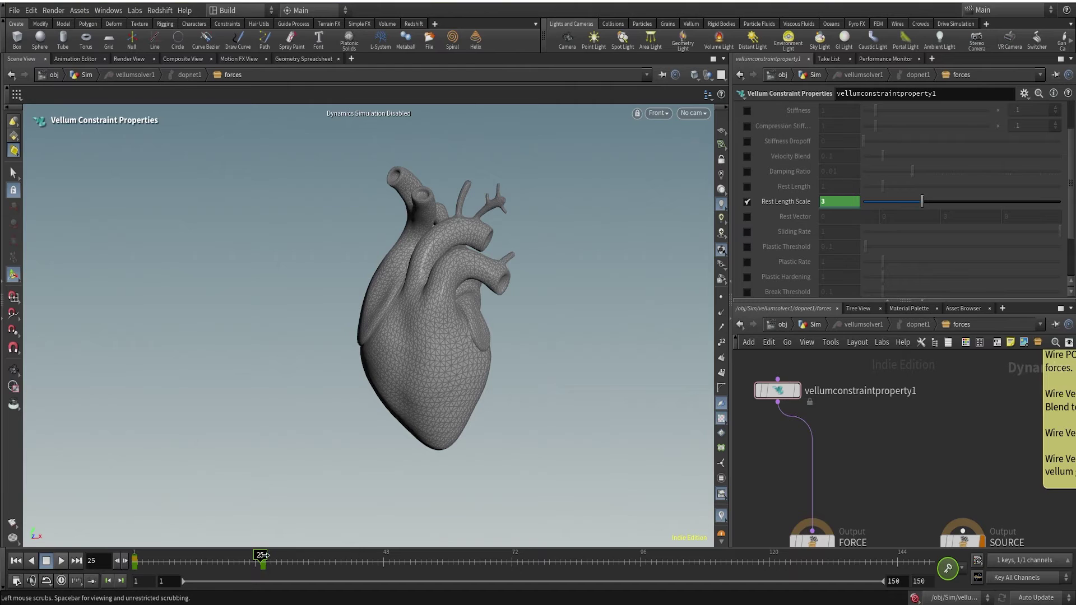
pyautogui.moveTo(262, 556); pyautogui.dragTo(325, 562)
pyautogui.keyDown('alt'); pyautogui.click(838, 204); pyautogui.keyUp('alt')
# Key Rest Length Scale 0.85 at frames 52 and 59
pyautogui.moveTo(330, 556); pyautogui.dragTo(409, 557)
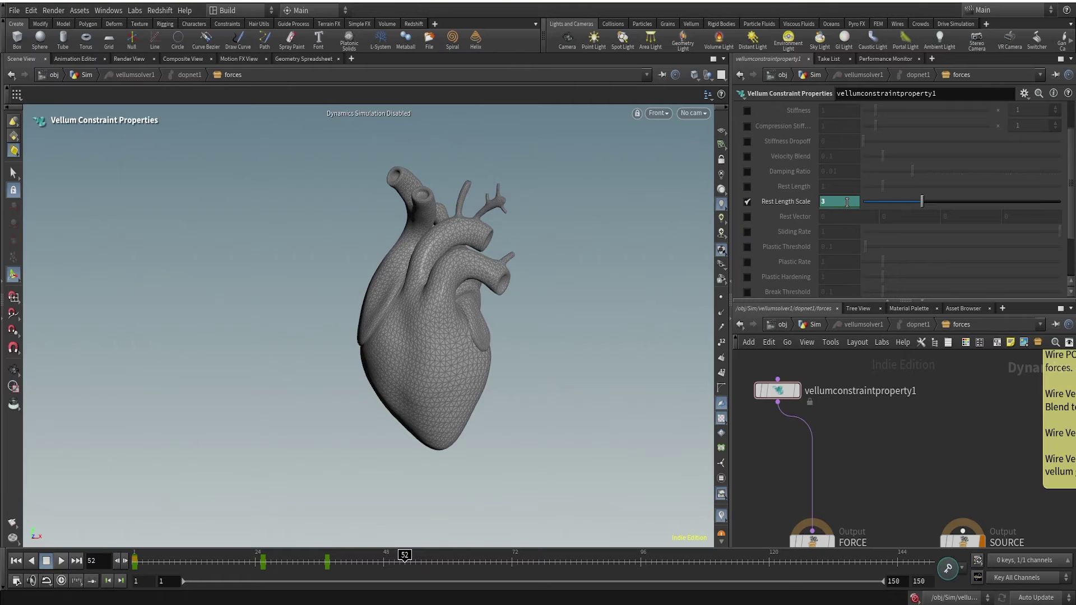
pyautogui.write('0.85')
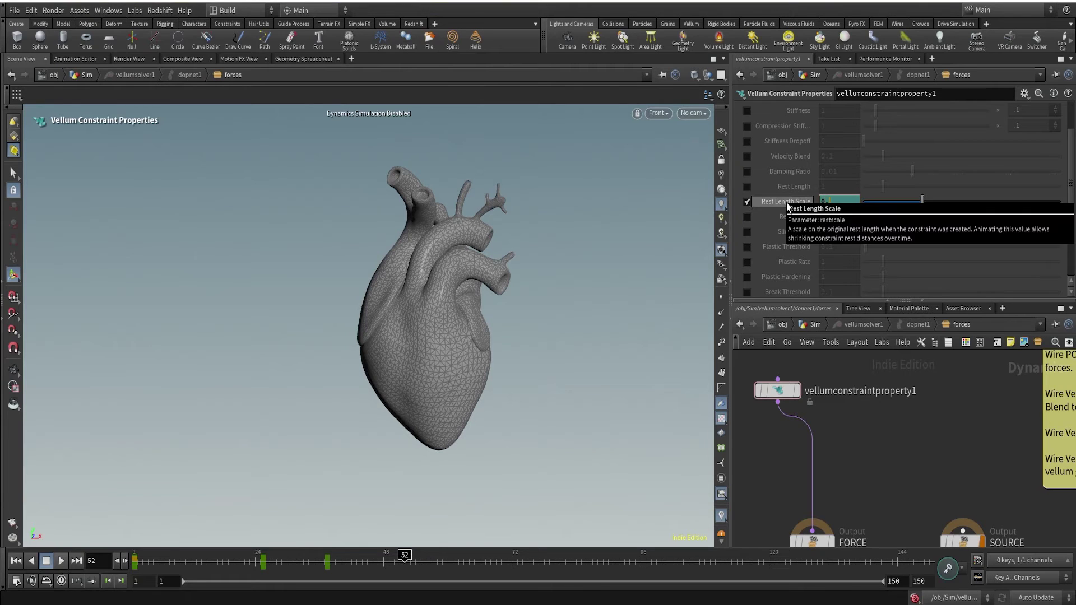
pyautogui.press('Return')
pyautogui.click(948, 569)
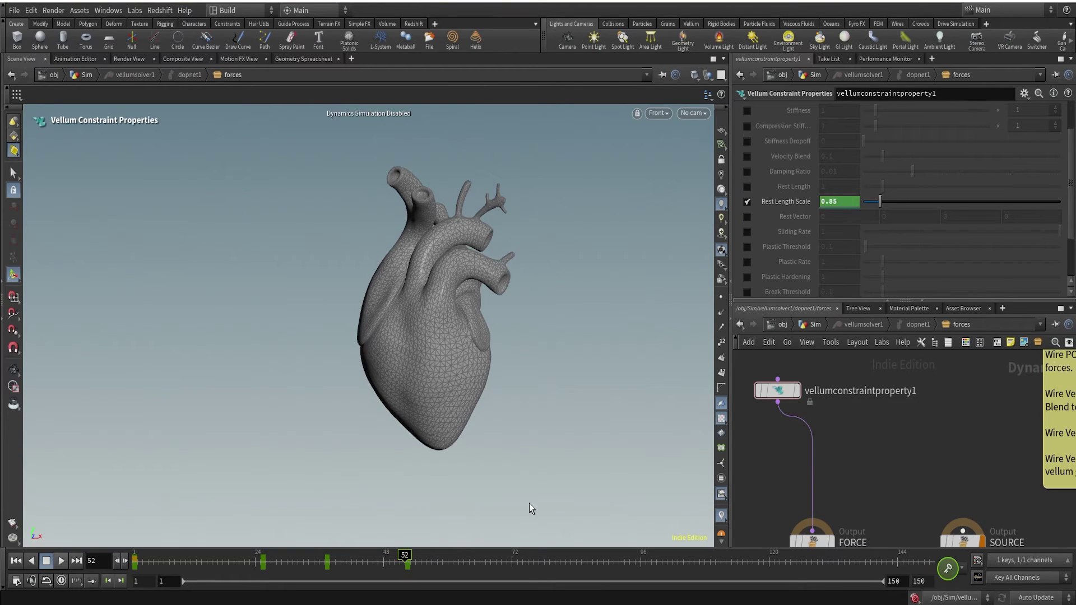
pyautogui.click(426, 557)
pyautogui.moveTo(427, 555); pyautogui.dragTo(443, 556)
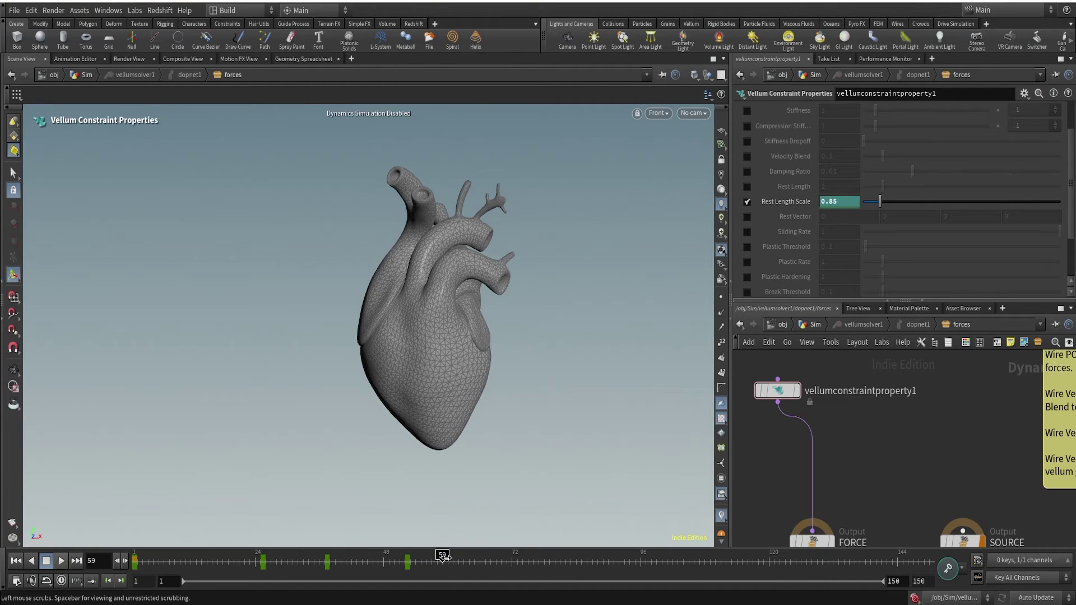
pyautogui.keyDown('alt'); pyautogui.click(847, 201); pyautogui.keyUp('alt')
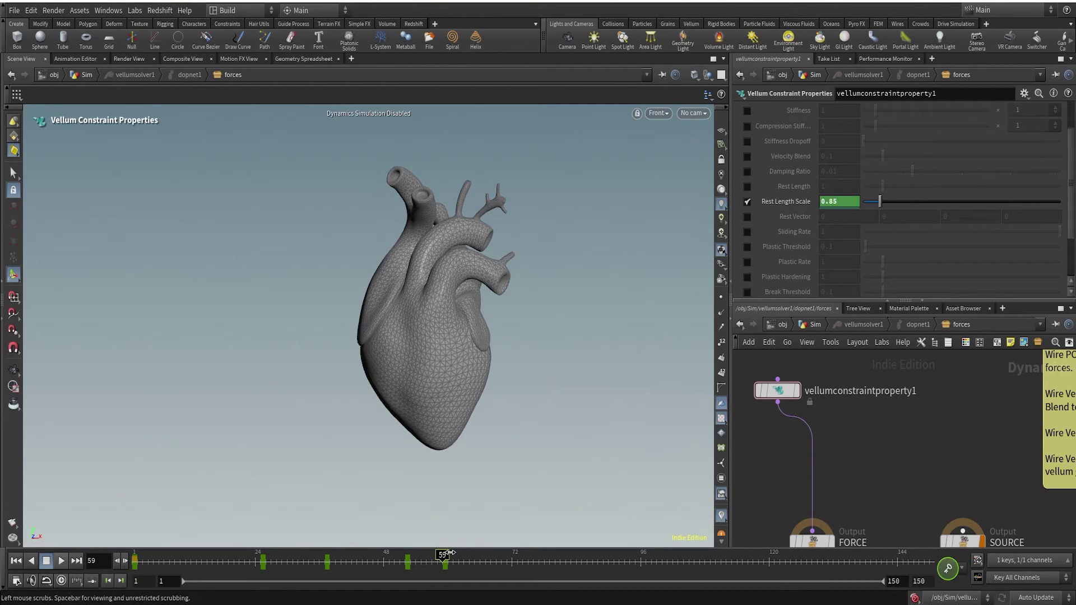
# Key Rest Length Scale 3 at frames 74 and 83
pyautogui.moveTo(449, 555); pyautogui.dragTo(522, 556)
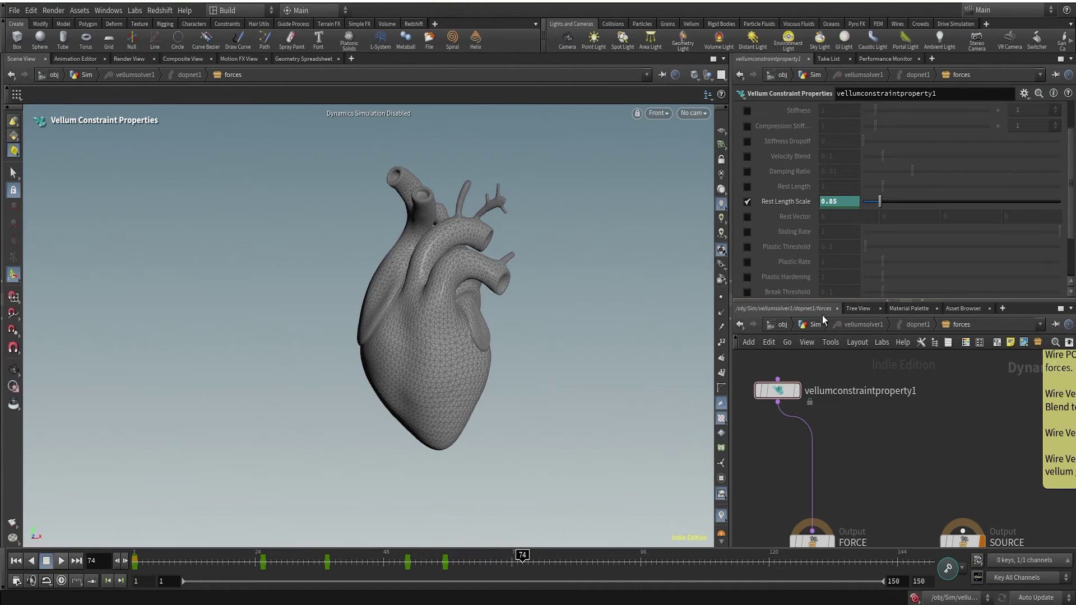
pyautogui.click(848, 203)
pyautogui.write('3')
pyautogui.press('Return')
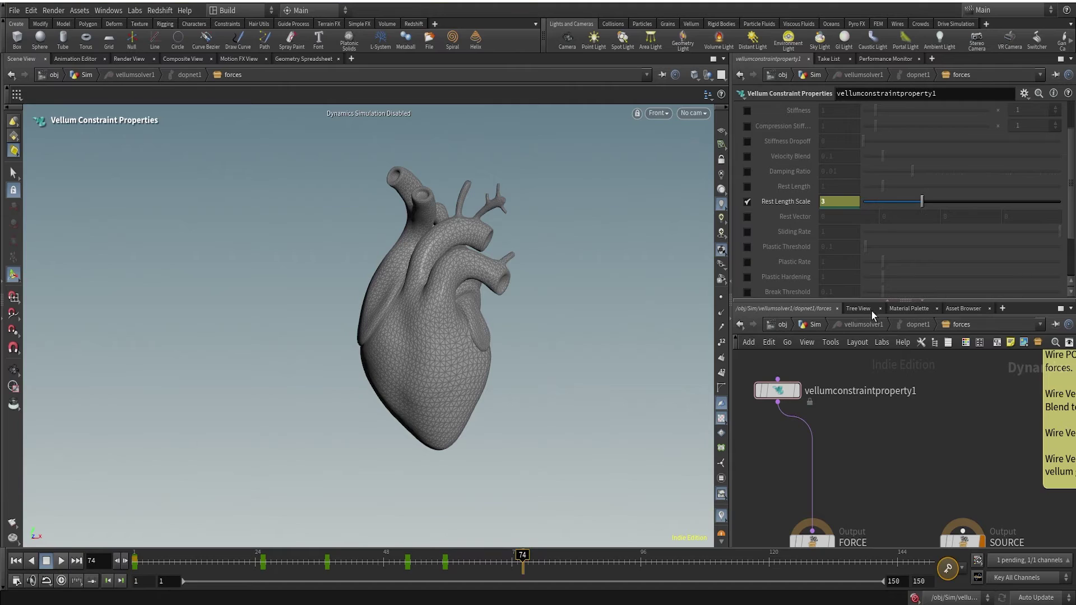
pyautogui.press('k')
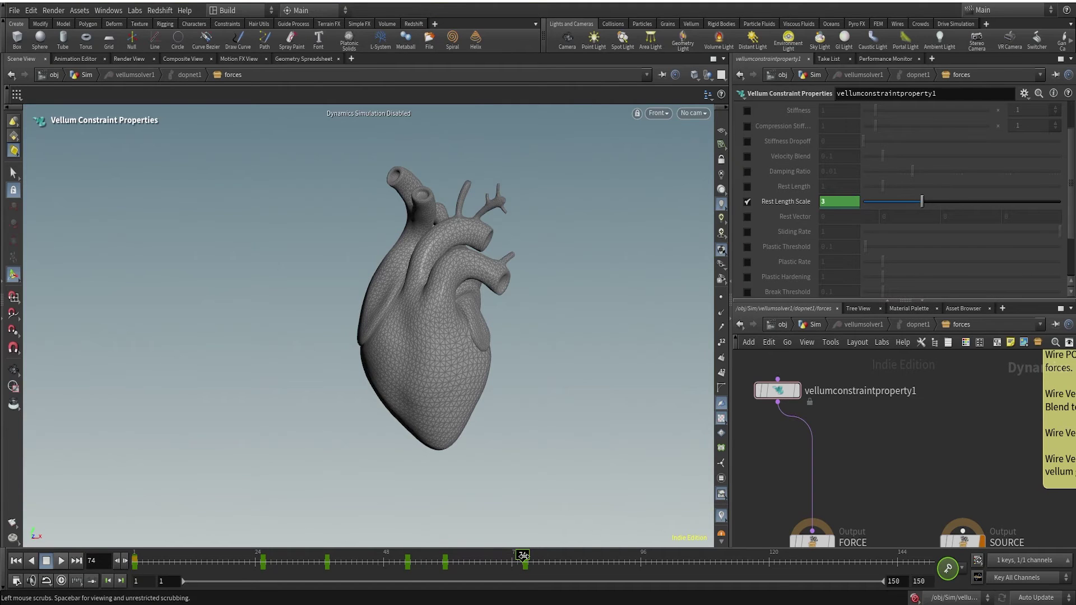
pyautogui.moveTo(523, 555); pyautogui.dragTo(571, 560)
pyautogui.press('k')
# Key 0.85 at frame 101 and 3 at frame 147, then return to frame 1
pyautogui.moveTo(571, 556); pyautogui.dragTo(667, 556)
pyautogui.write('0')
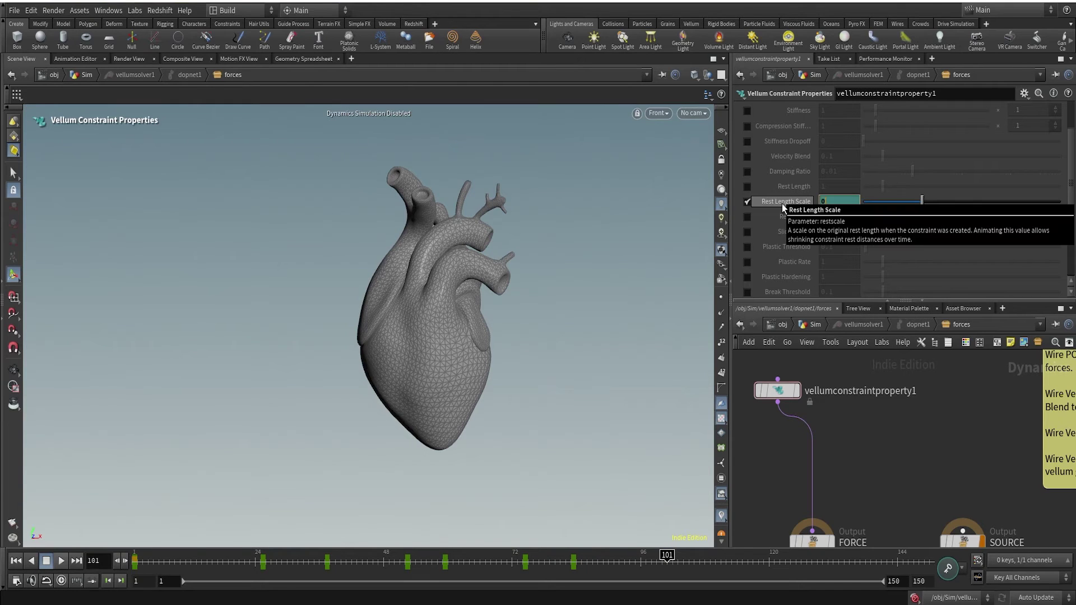
pyautogui.write('.85')
pyautogui.press('Return')
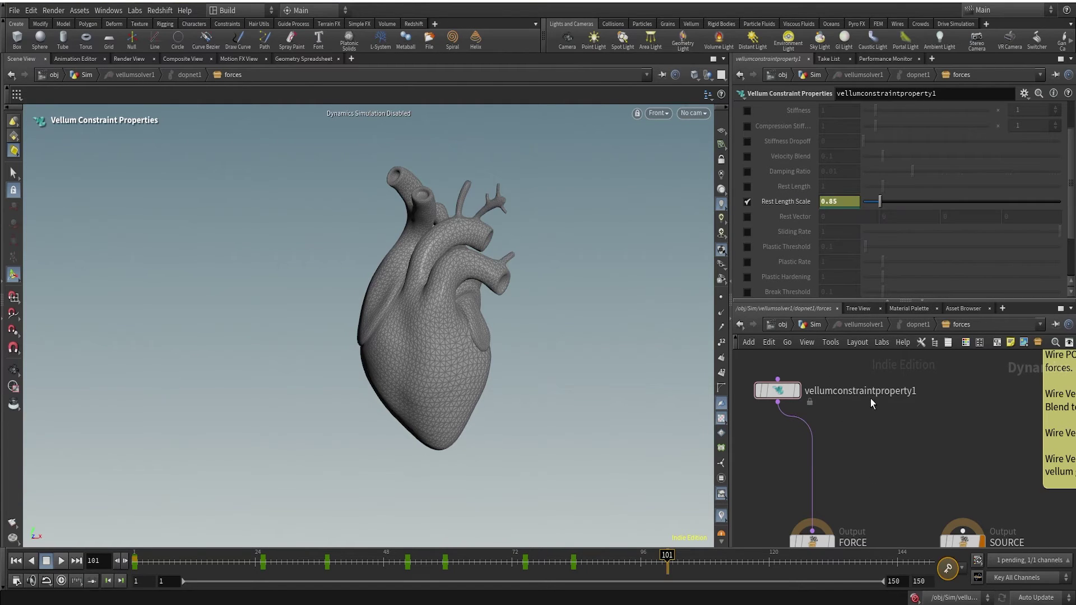
pyautogui.keyDown('alt'); pyautogui.click(848, 197); pyautogui.keyUp('alt')
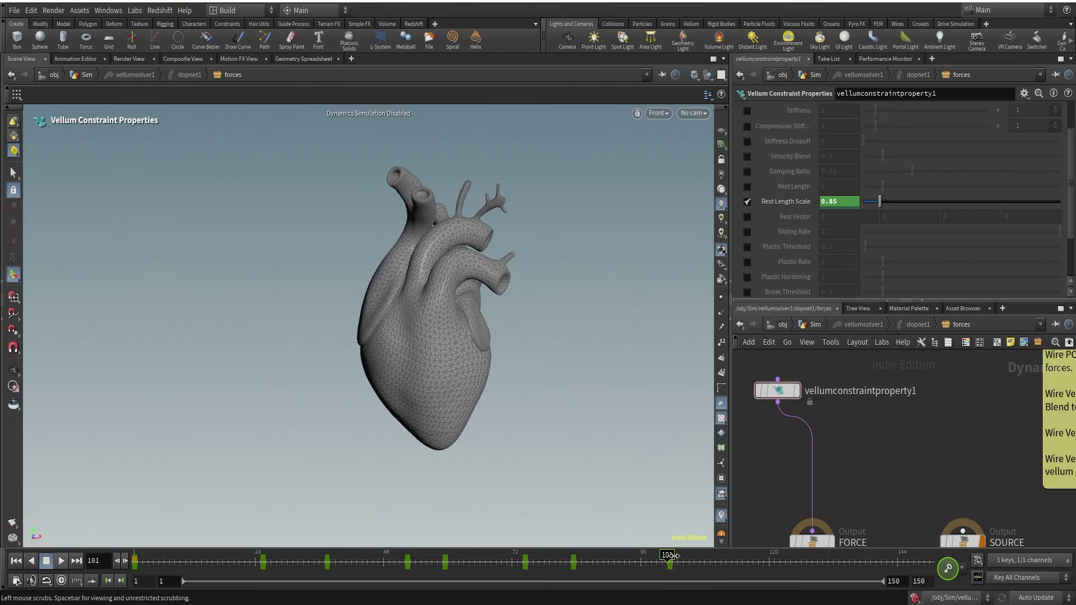
pyautogui.moveTo(675, 555); pyautogui.dragTo(717, 559)
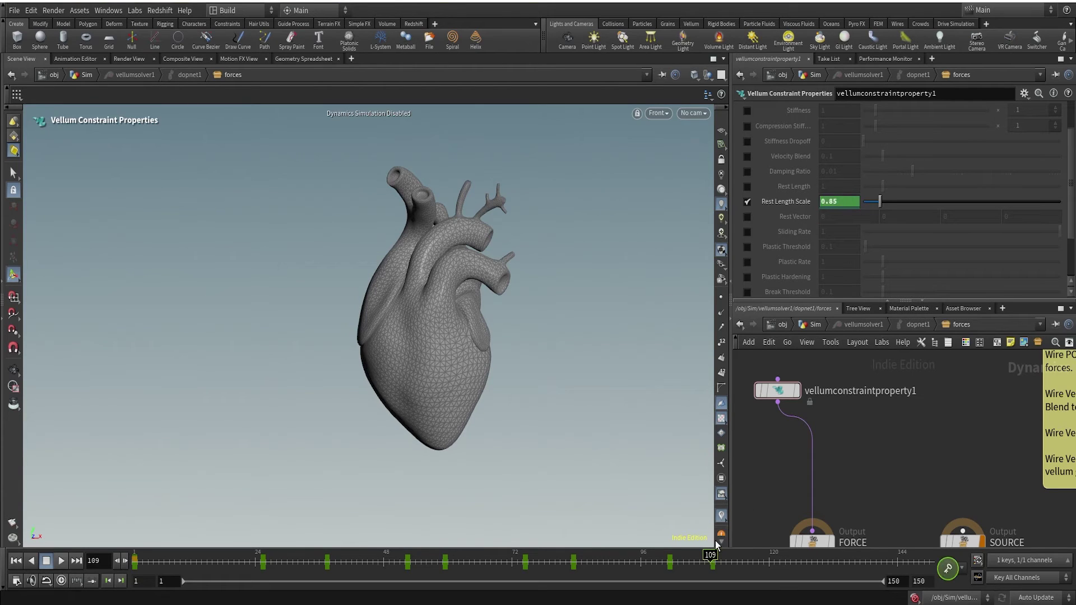
pyautogui.moveTo(710, 557); pyautogui.dragTo(916, 561)
pyautogui.moveTo(843, 203); pyautogui.dragTo(814, 213)
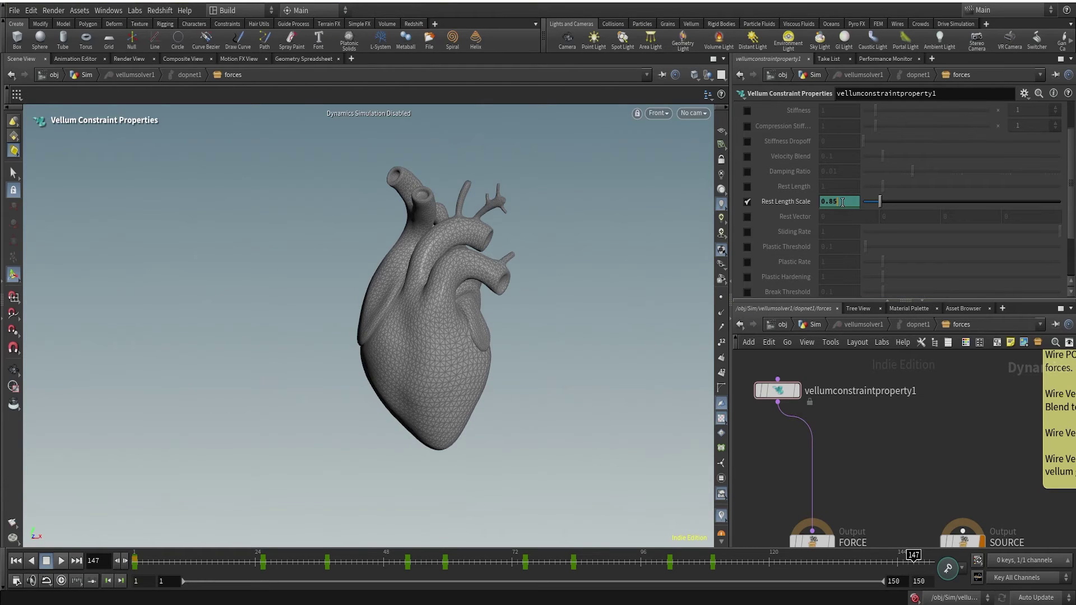
pyautogui.write('3')
pyautogui.press('Return')
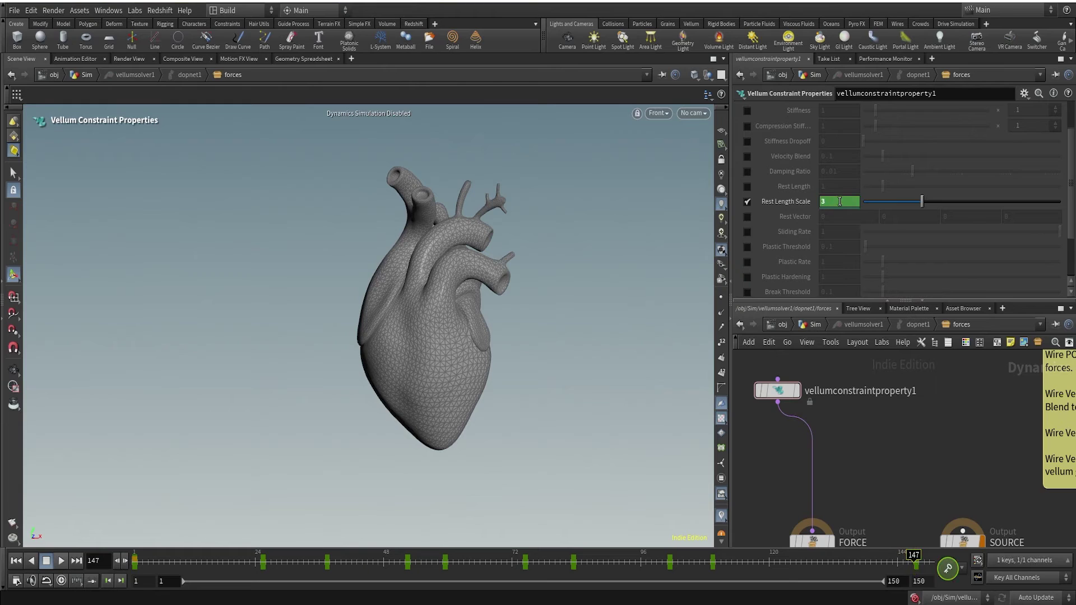
pyautogui.moveTo(919, 556); pyautogui.dragTo(61, 549)
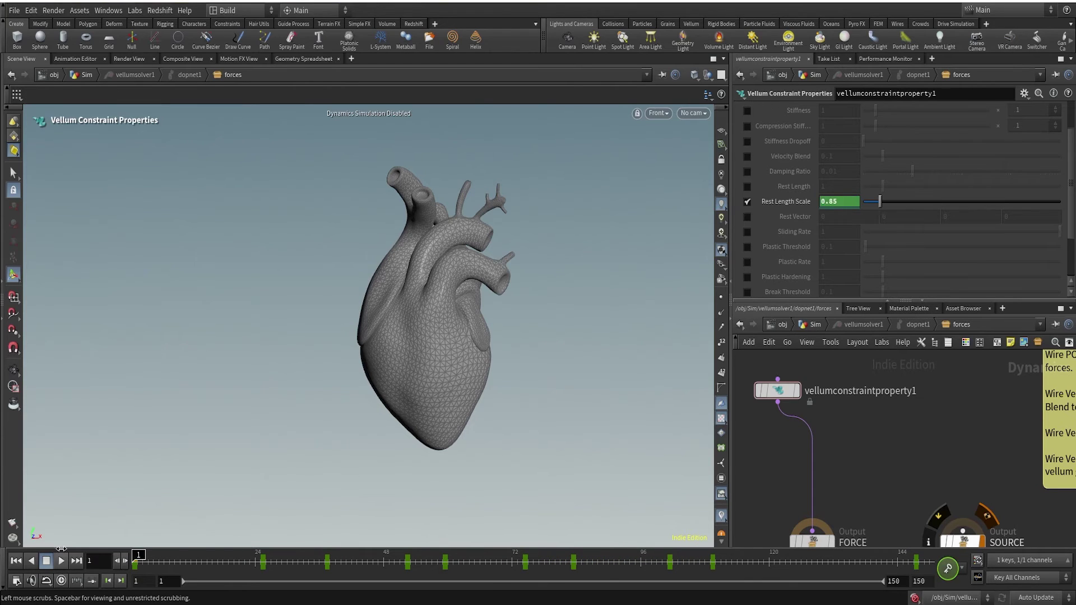
# Return to the Sim network, re-enable dynamics simulation, and play the heart simulation
pyautogui.click(863, 325)
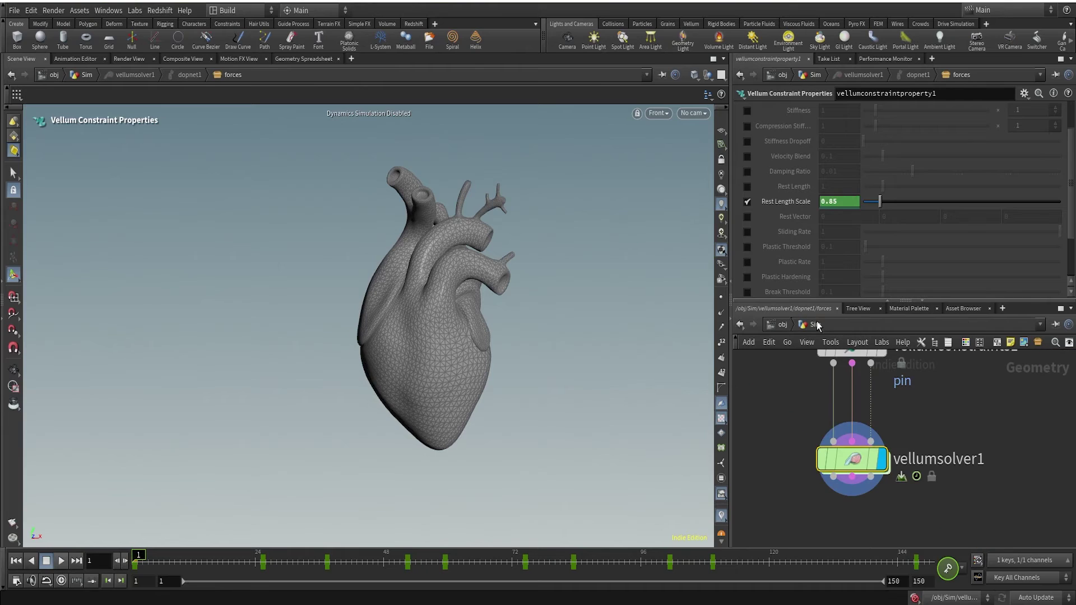
pyautogui.click(914, 599)
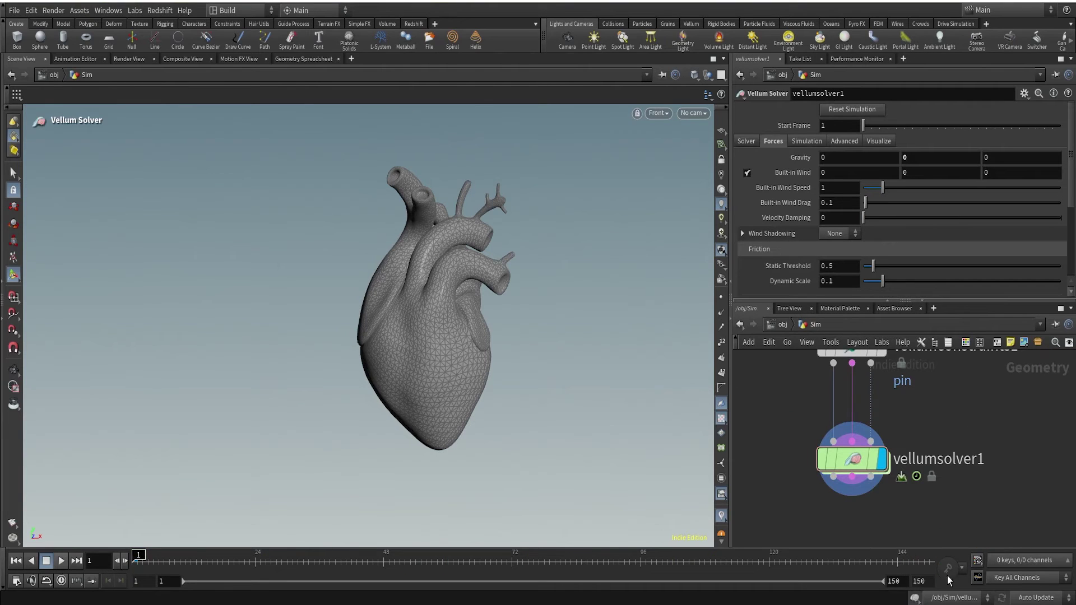
pyautogui.keyDown('alt'); pyautogui.moveTo(456, 306); pyautogui.dragTo(410, 384); pyautogui.keyUp('alt')
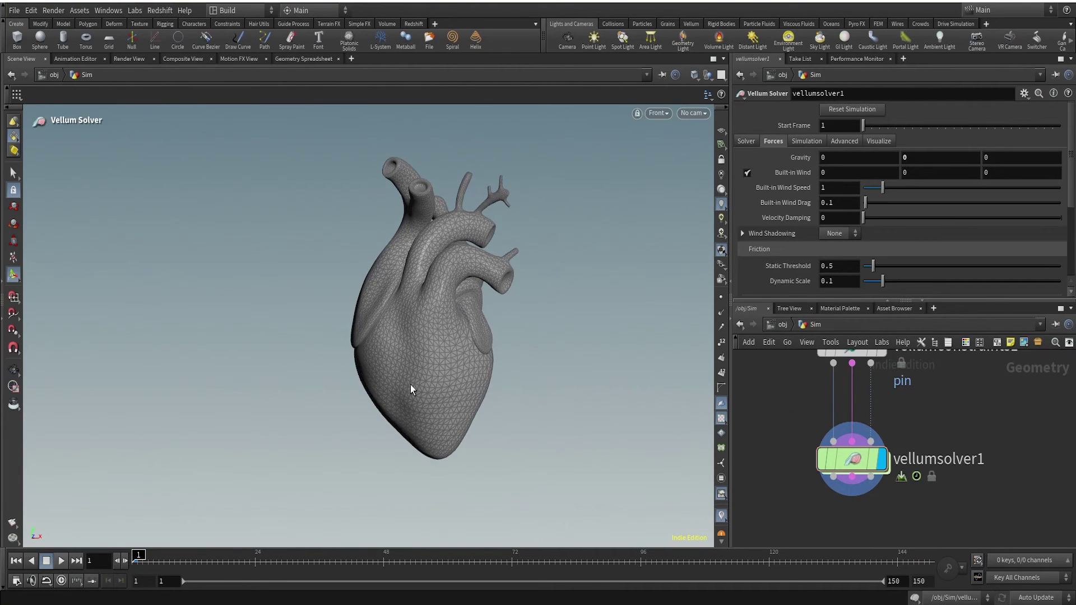
pyautogui.click(65, 562)
# Switch the viewport to Smooth Shaded so the heart shows without wireframe
pyautogui.click(695, 75)
pyautogui.click(726, 212)
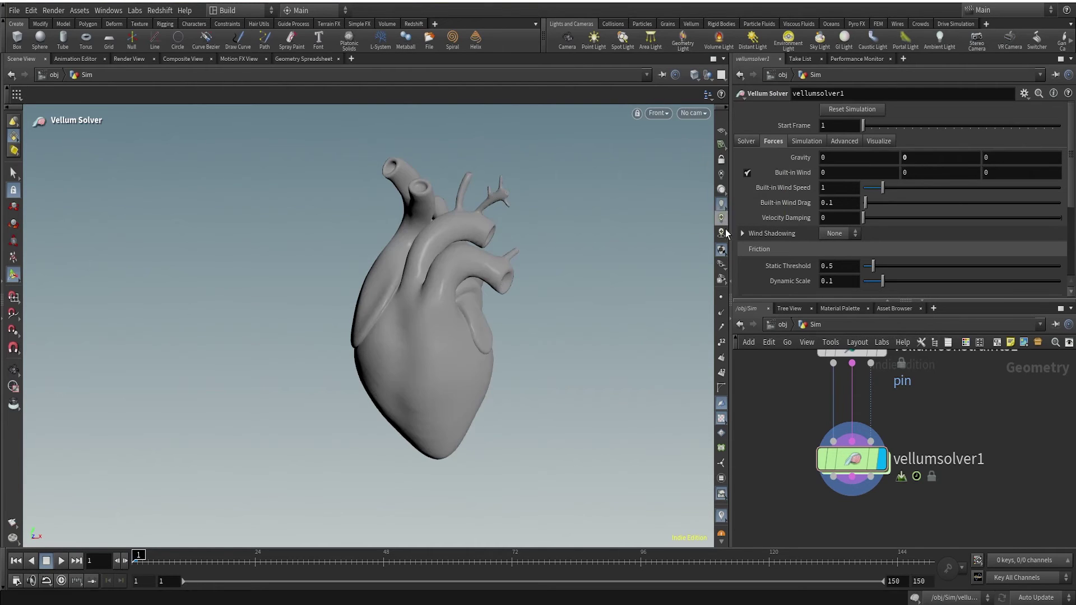
pyautogui.moveTo(469, 304); pyautogui.dragTo(442, 291, button='middle')
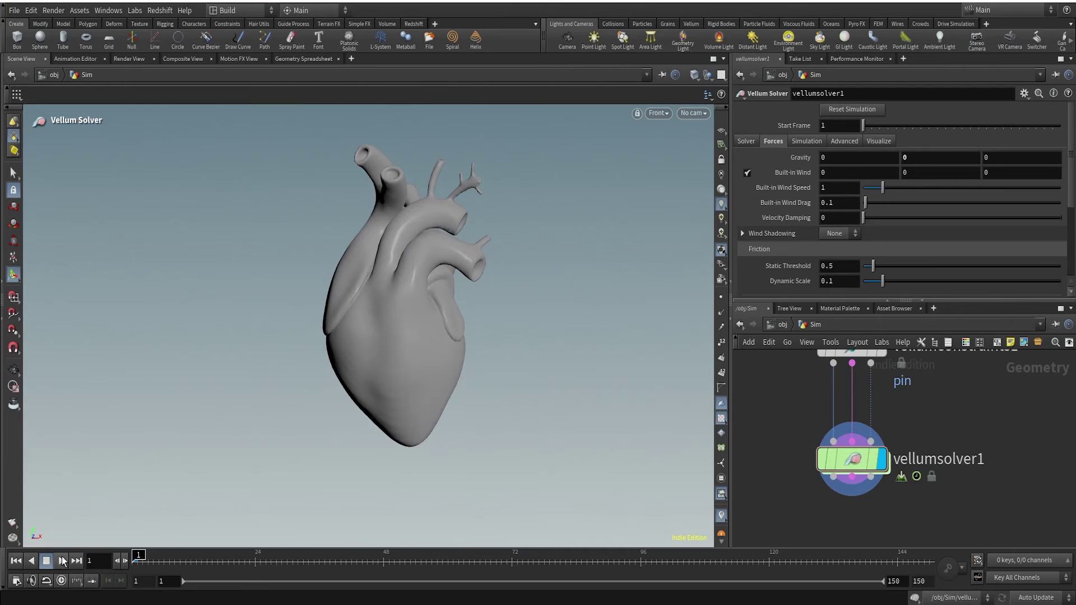
pyautogui.rightClick(13, 526)
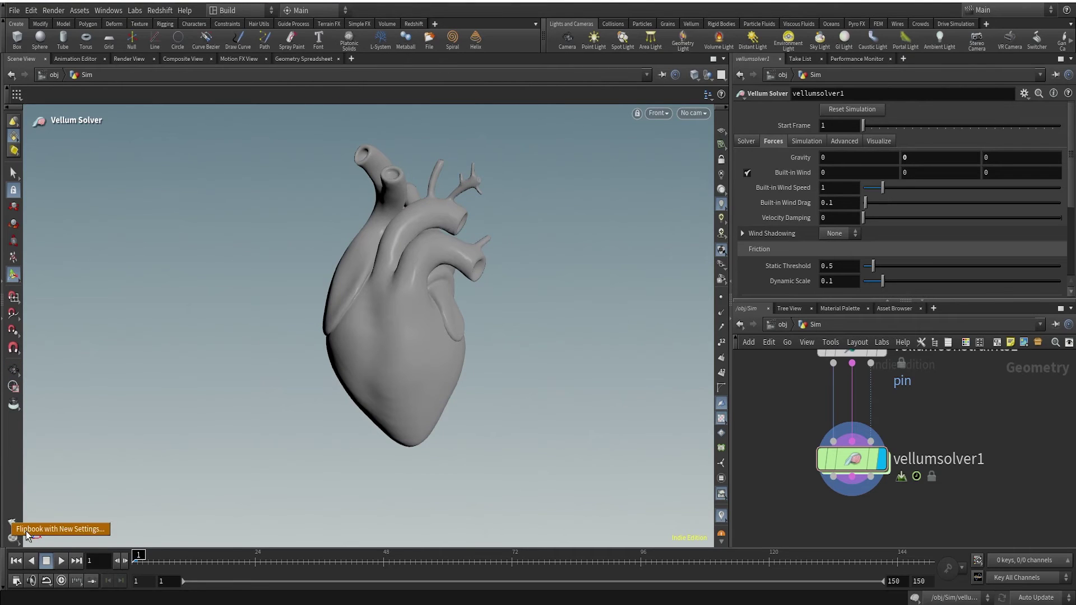
# Render a flipbook with new settings, with the fixed Resolution turned off for full size
pyautogui.click(28, 532)
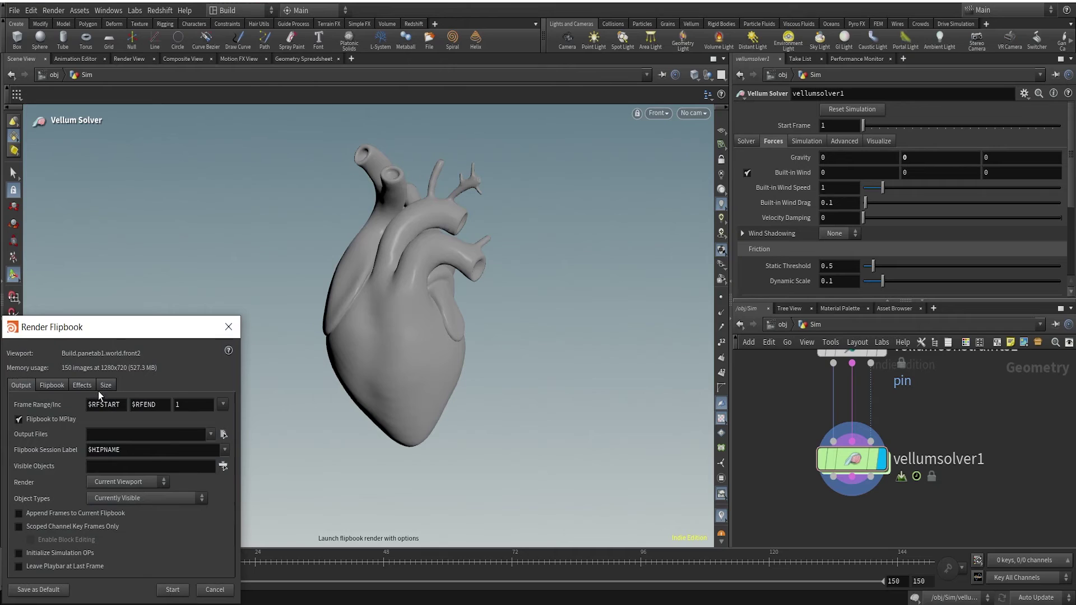
pyautogui.click(105, 386)
pyautogui.click(19, 421)
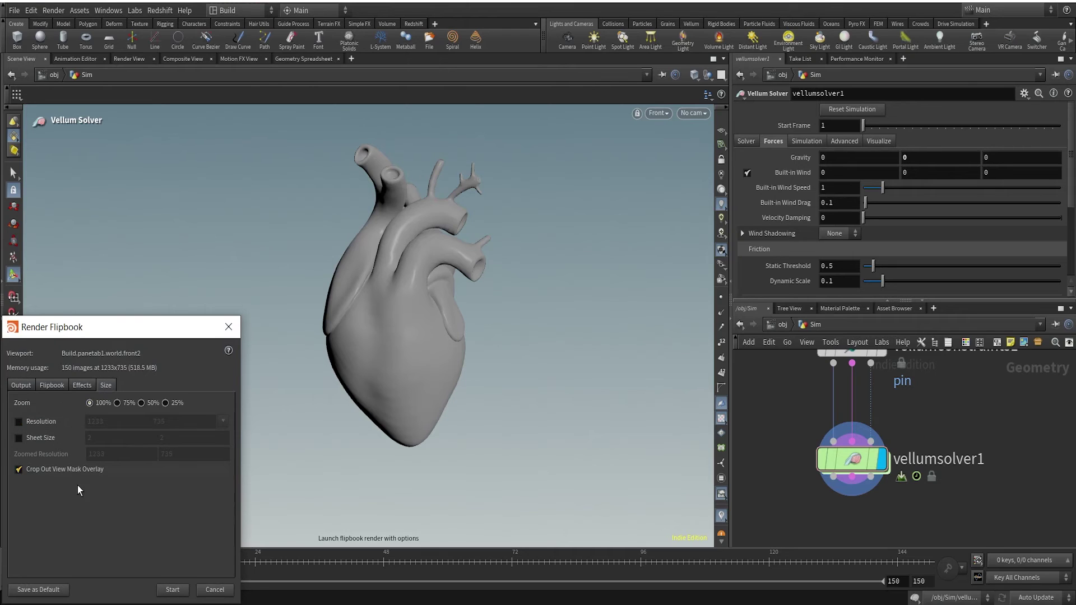
pyautogui.click(172, 590)
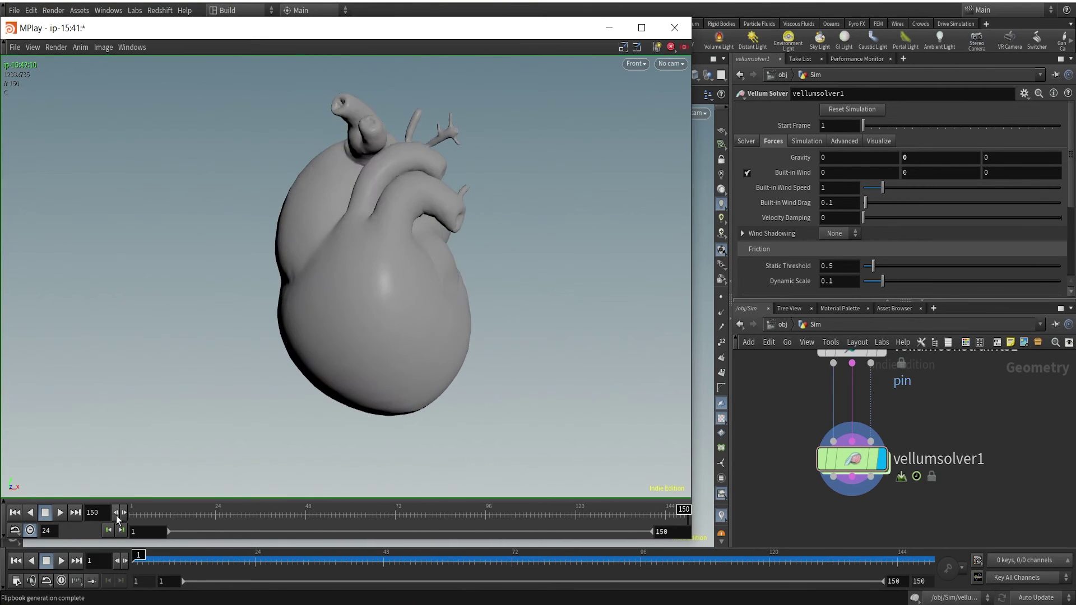
# Play back the 150-frame flipbook in MPlay, check around frame 100, then close MPlay
pyautogui.click(120, 513)
pyautogui.click(60, 512)
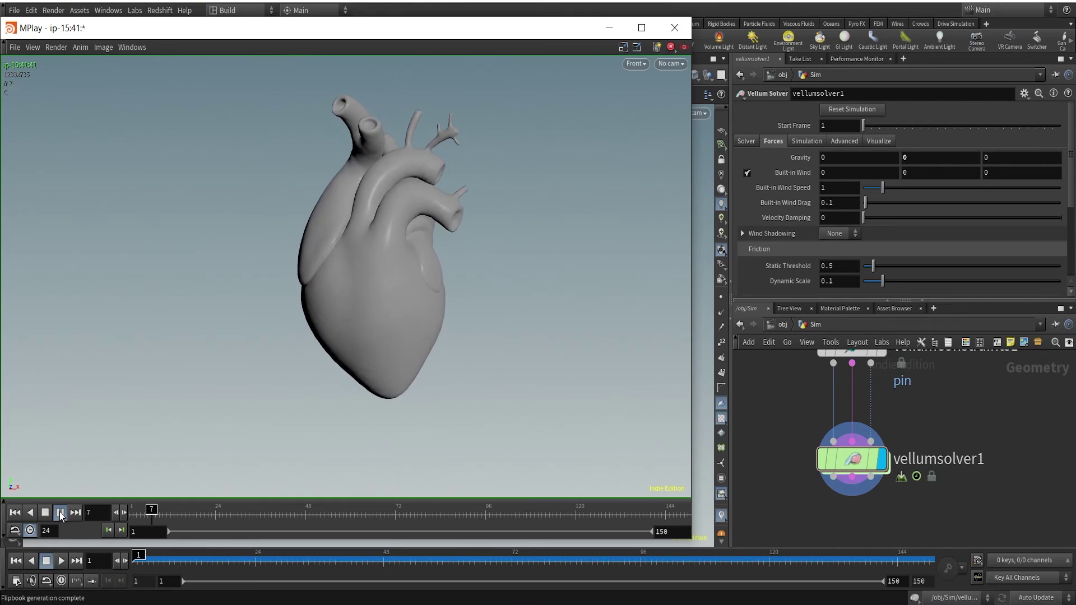
pyautogui.click(60, 512)
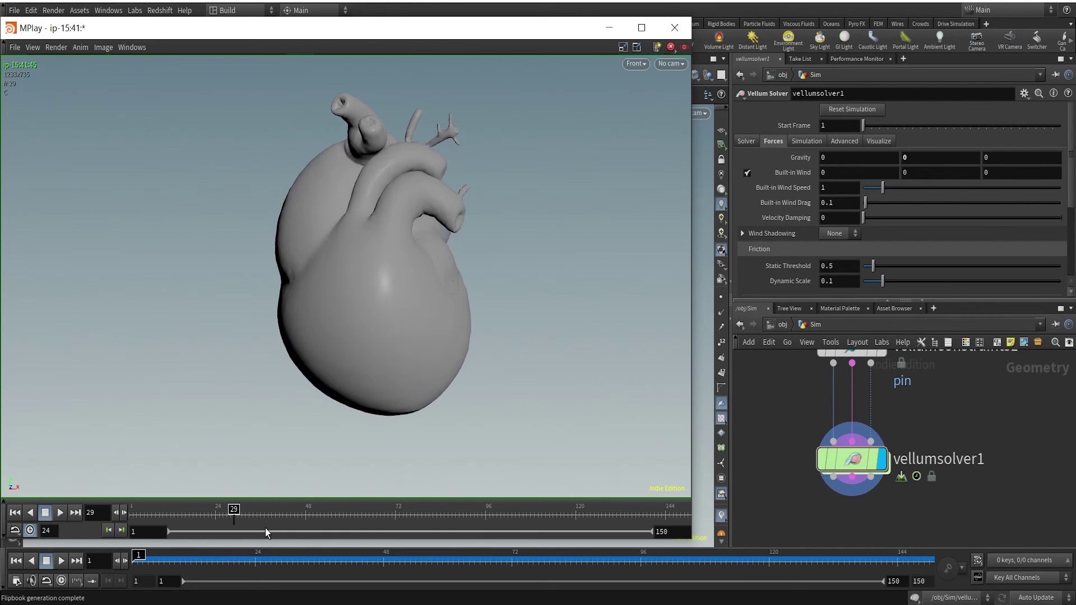
pyautogui.moveTo(188, 511)
pyautogui.mouseDown()
pyautogui.moveTo(506, 486)
pyautogui.moveTo(679, 487)
pyautogui.moveTo(117, 488)
pyautogui.mouseUp()
pyautogui.click(675, 28)
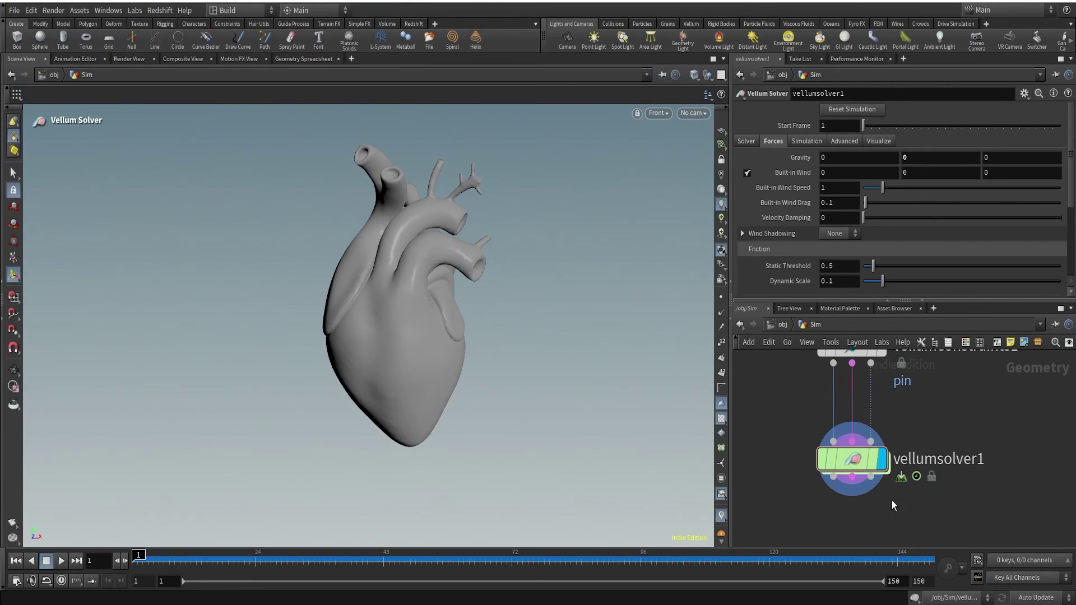
pyautogui.doubleClick(849, 466)
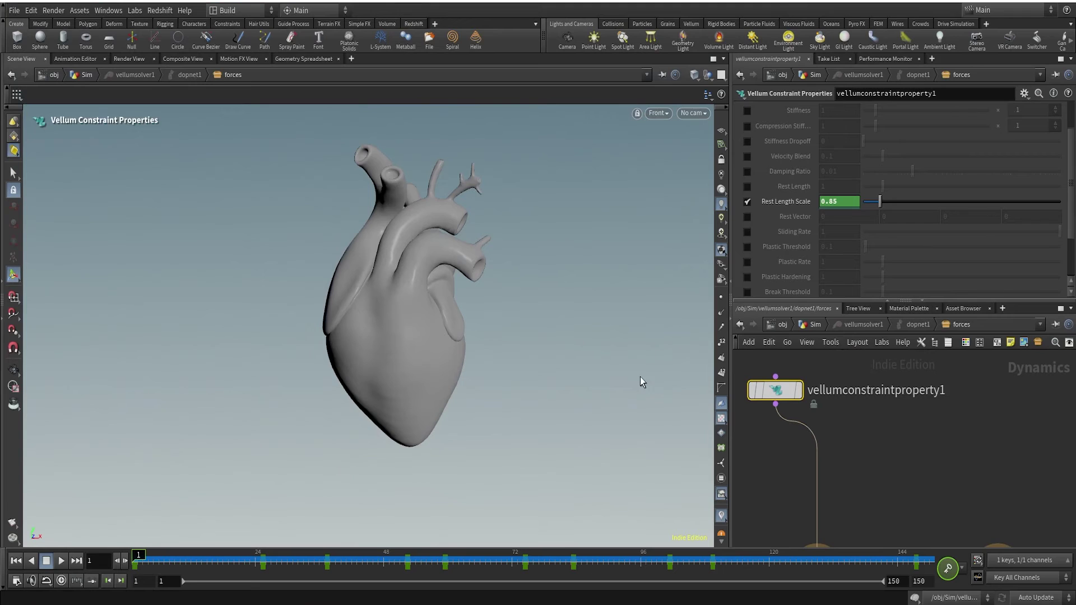
pyautogui.click(814, 325)
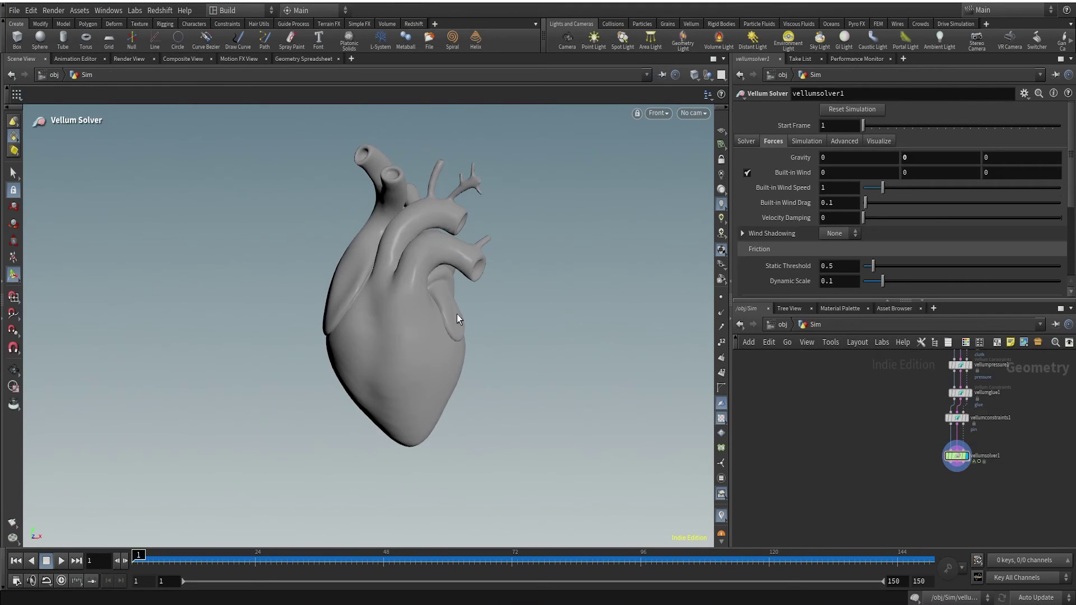
pyautogui.scroll(-3, 438, 324)
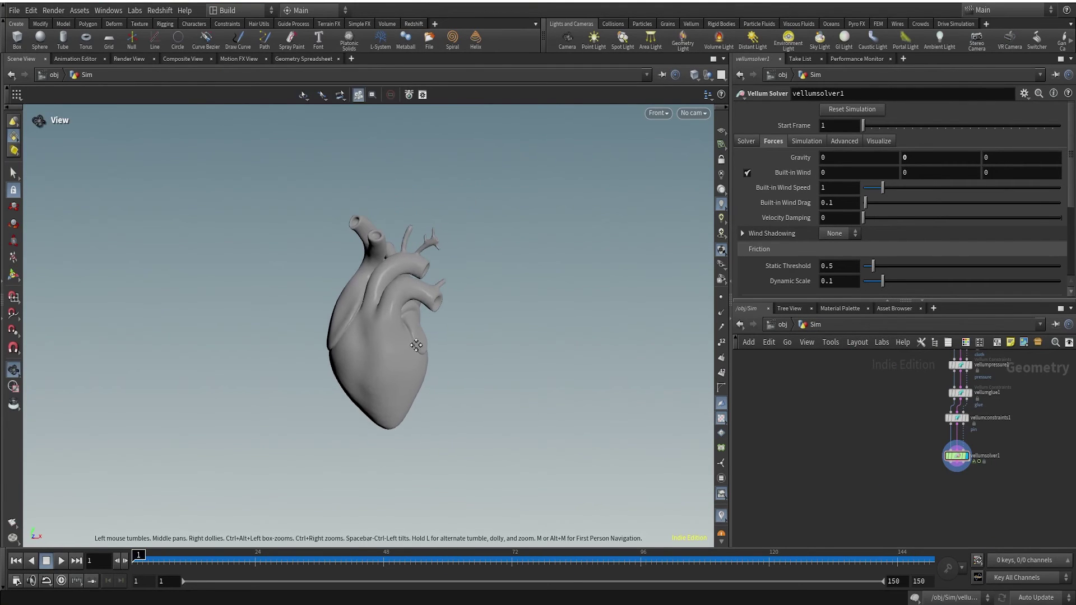
pyautogui.scroll(-2, 900, 426)
pyautogui.scroll(-2, 900, 423)
pyautogui.moveTo(901, 423); pyautogui.dragTo(886, 464, button='middle')
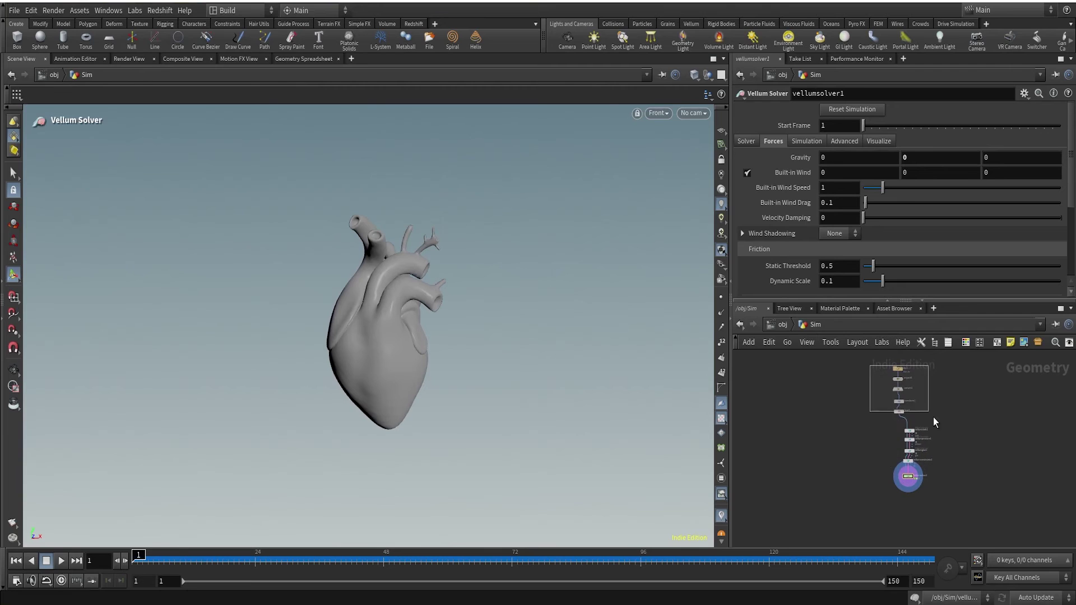
pyautogui.moveTo(947, 463); pyautogui.dragTo(947, 463)
pyautogui.scroll(3, 916, 459)
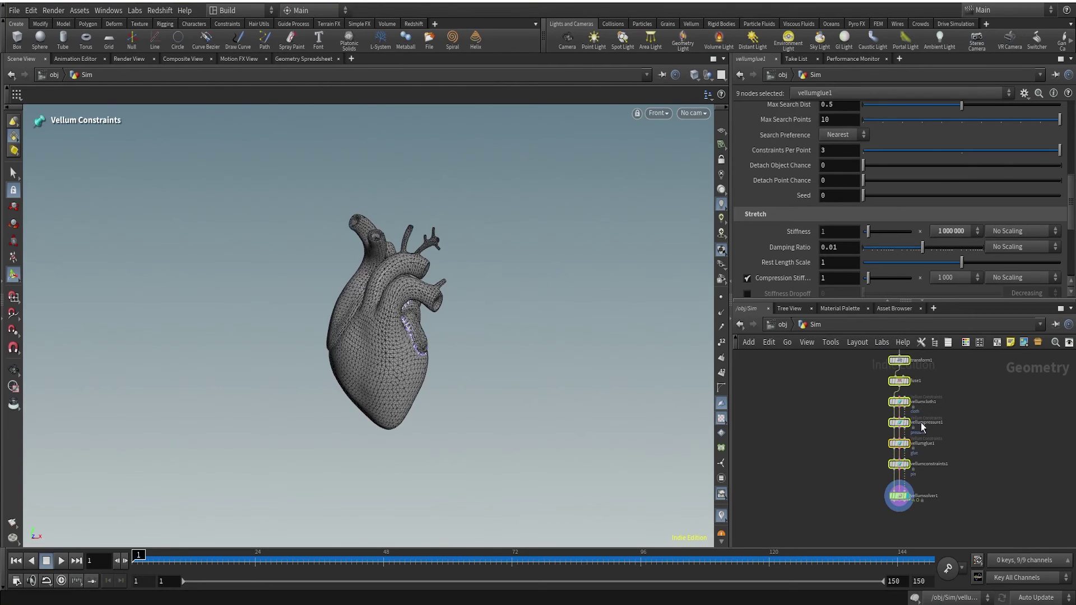
pyautogui.click(1024, 429)
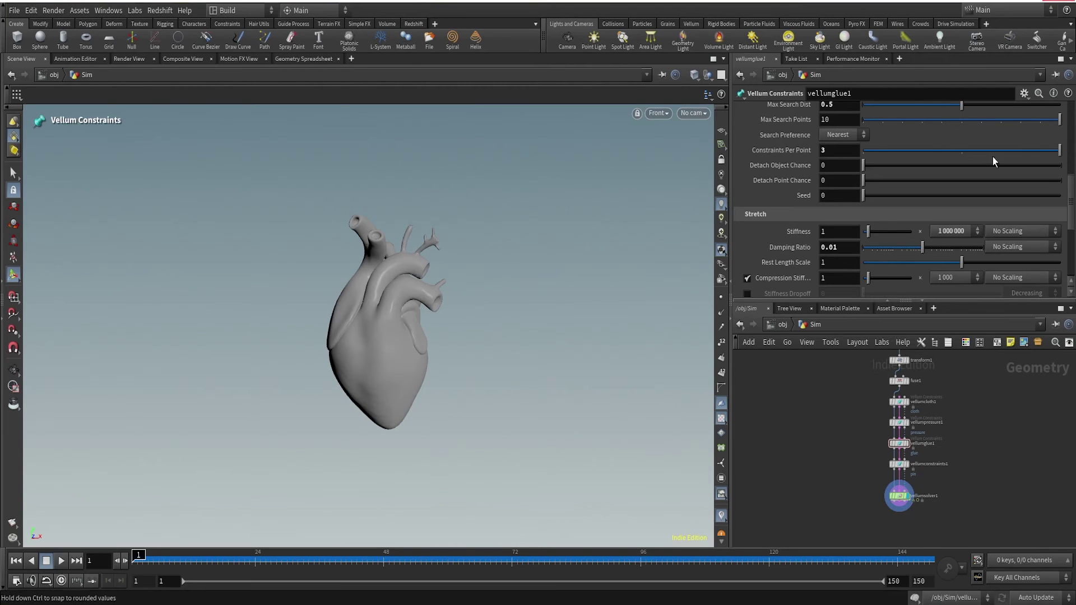
pyautogui.scroll(-2, 923, 426)
pyautogui.moveTo(882, 412); pyautogui.dragTo(861, 473, button='middle')
pyautogui.scroll(3, 840, 430)
# Add and display a Sphere node, setting its Y radius to 1 for an upright ellipsoid
pyautogui.press('Tab')
pyautogui.write('sp')
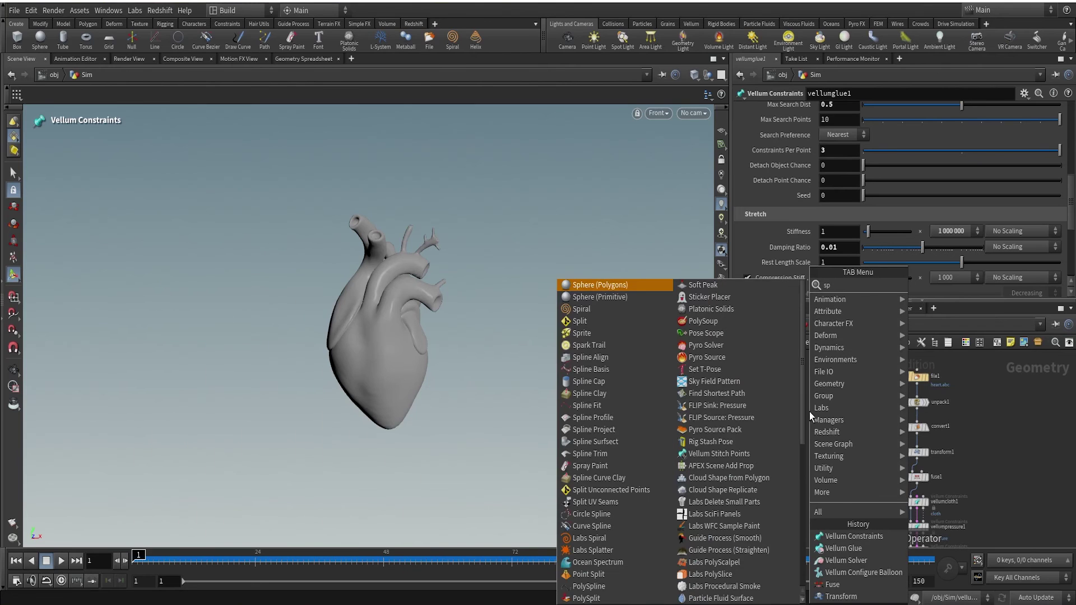
pyautogui.write('here')
pyautogui.press('Return')
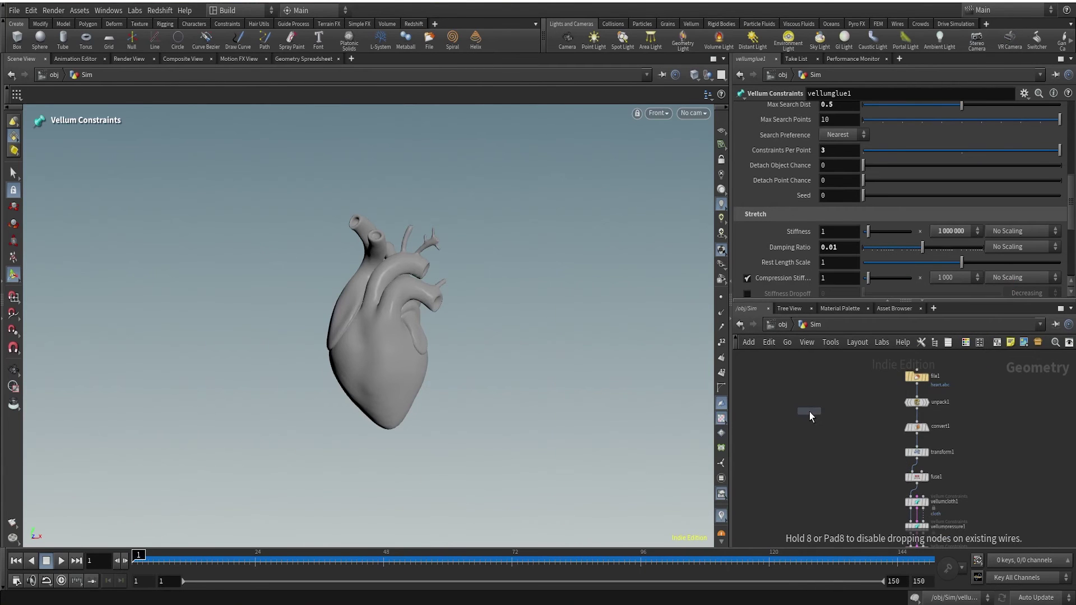
pyautogui.click(809, 412)
pyautogui.scroll(3, 809, 412)
pyautogui.click(827, 414)
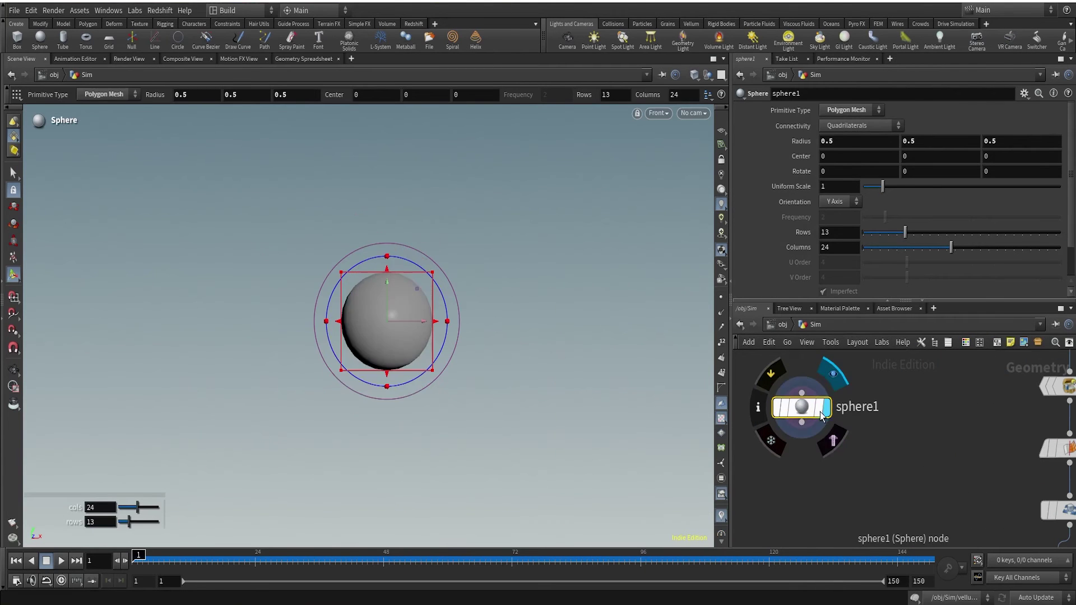
pyautogui.scroll(-3, 963, 452)
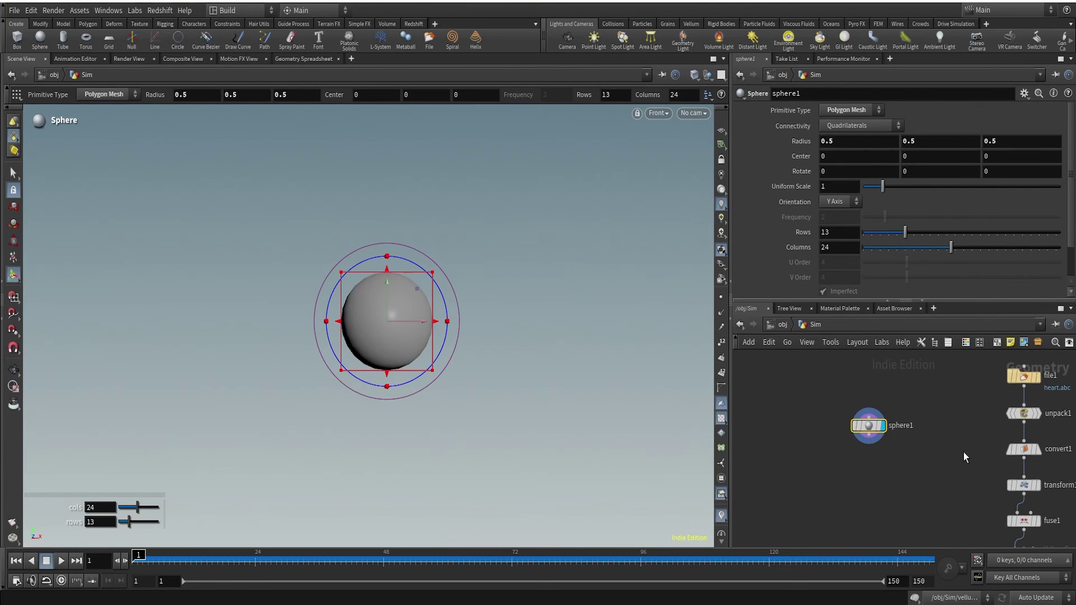
pyautogui.doubleClick(920, 143)
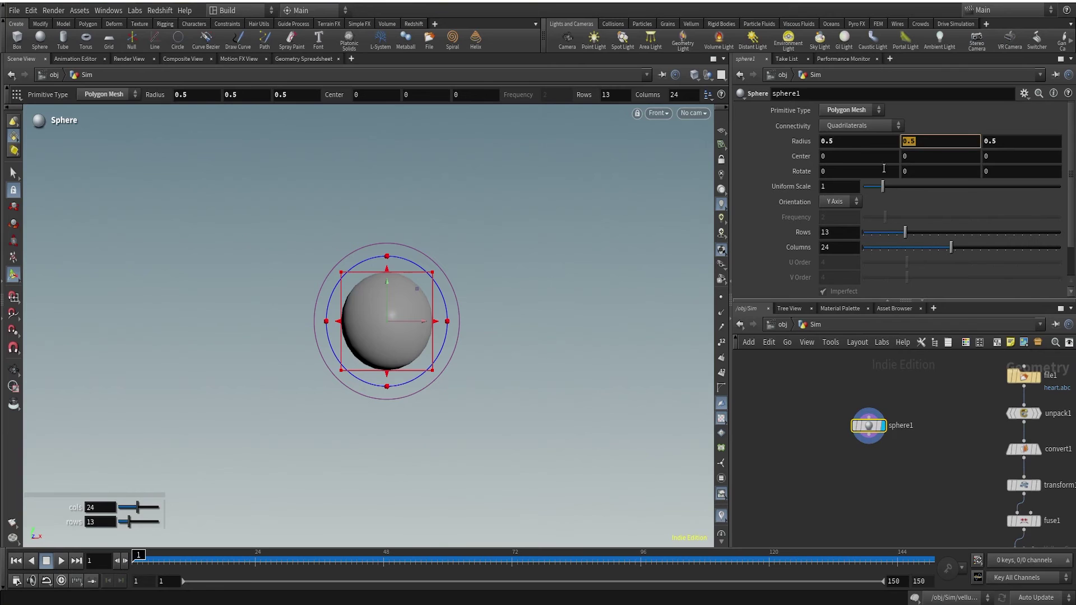
pyautogui.write('1')
pyautogui.press('Return')
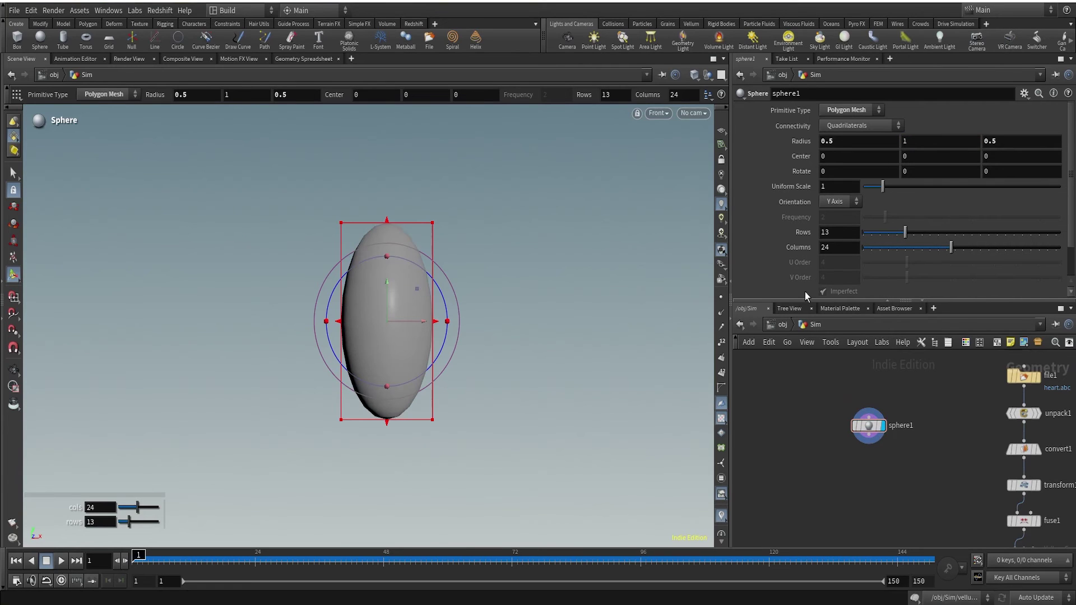
# Set the viewport to wireframe-over-shaded in perspective view with the ground grid shown
pyautogui.click(694, 75)
pyautogui.click(729, 227)
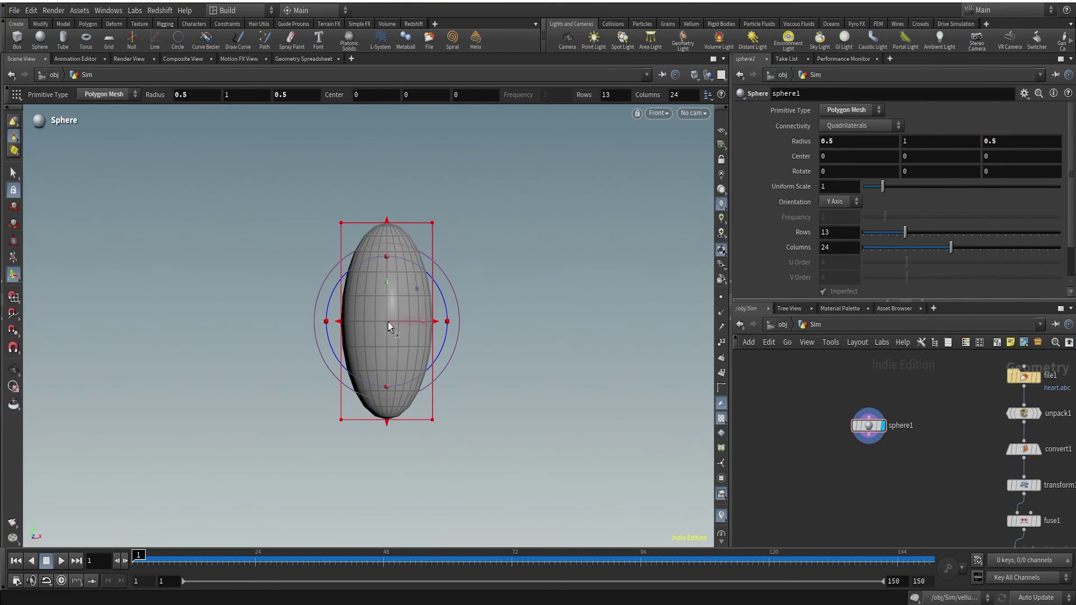
pyautogui.press('Escape')
pyautogui.press('Return')
pyautogui.click(659, 112)
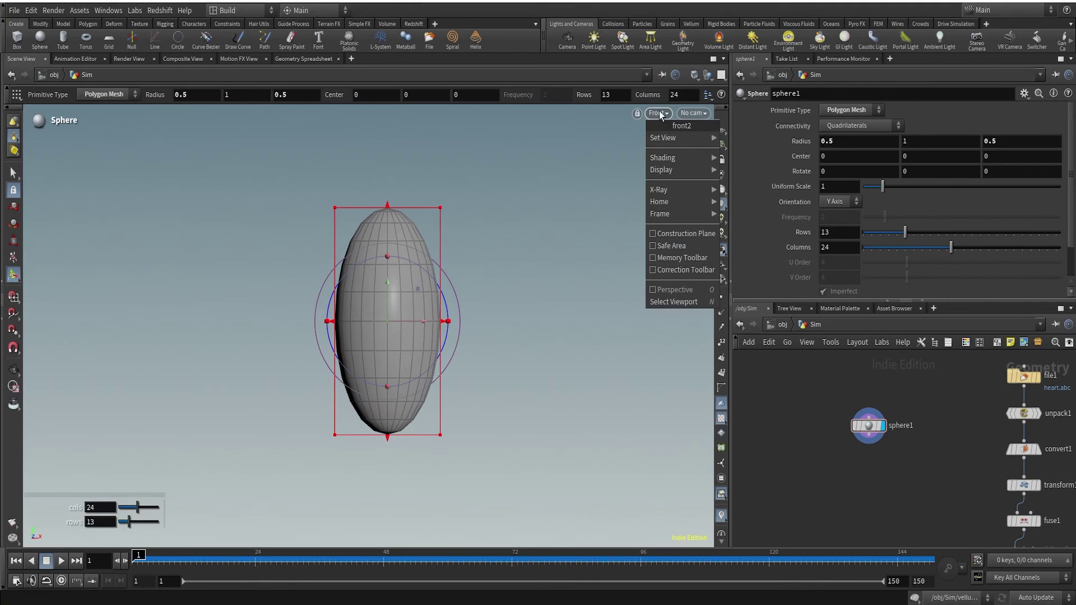
pyautogui.moveTo(681, 139)
pyautogui.click(726, 146)
pyautogui.scroll(-5, 453, 246)
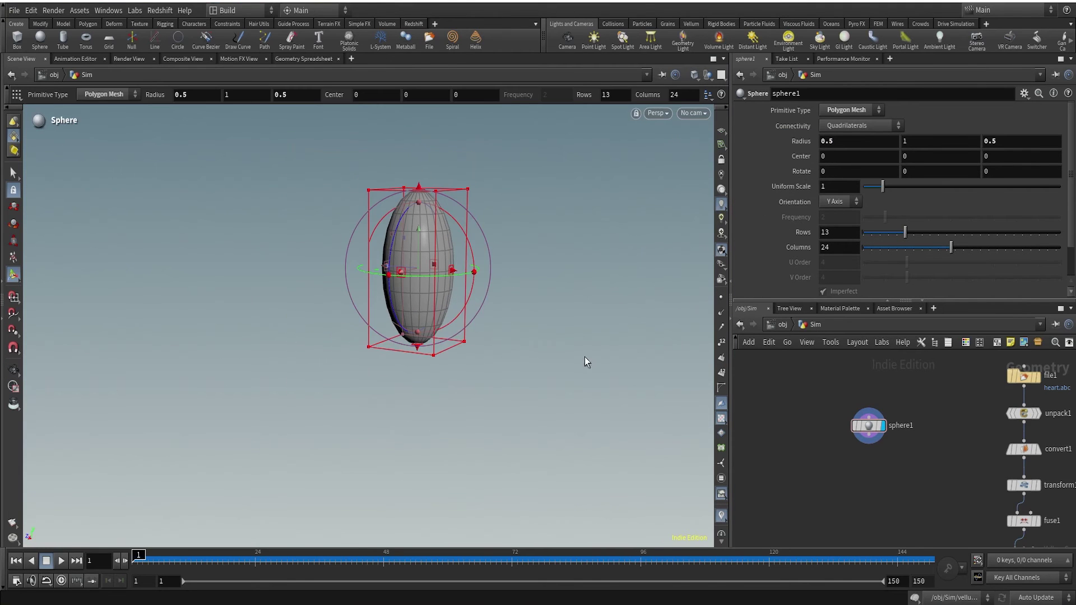
pyautogui.click(721, 129)
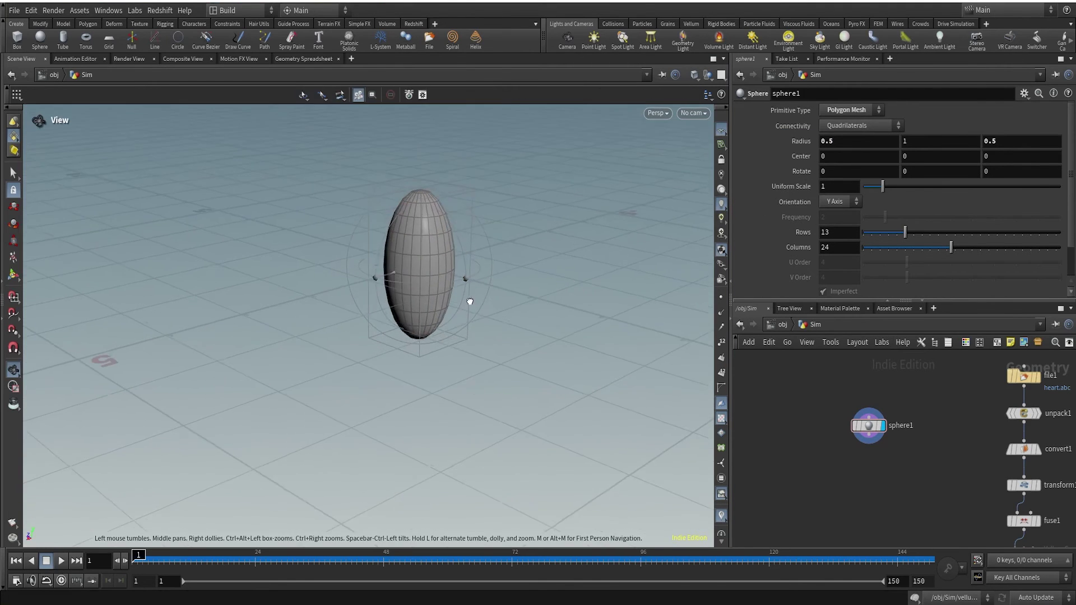
pyautogui.scroll(-2, 921, 445)
# Turn on transform1's template flag so the heart appears ghosted beside the sphere
pyautogui.moveTo(933, 437); pyautogui.dragTo(850, 369, button='middle')
pyautogui.scroll(3, 934, 408)
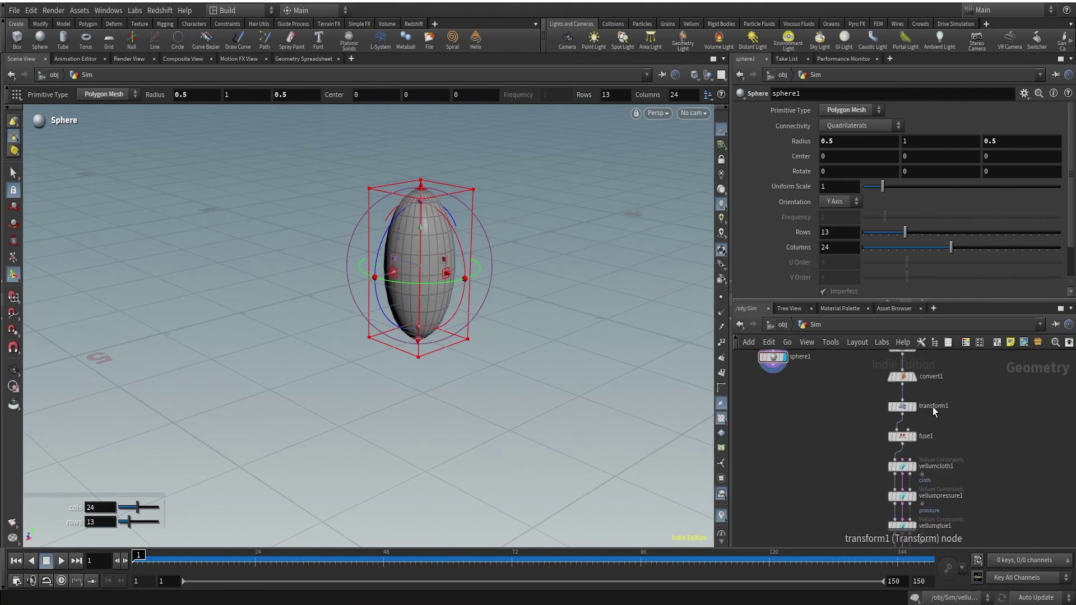
pyautogui.moveTo(900, 411)
pyautogui.click(915, 428)
pyautogui.scroll(5, 424, 265)
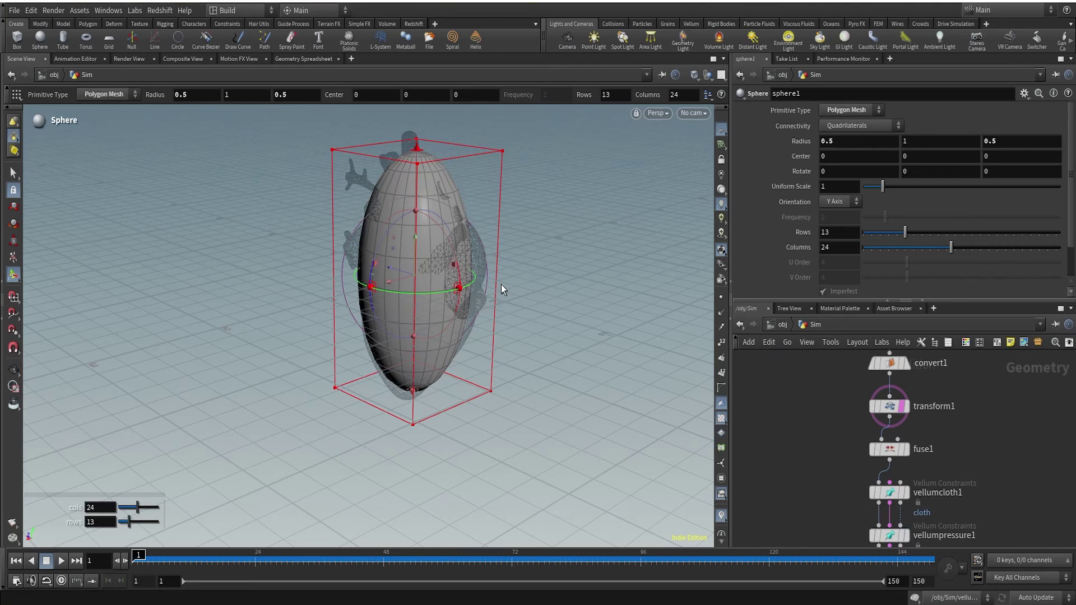
pyautogui.scroll(-3, 835, 400)
pyautogui.moveTo(819, 407); pyautogui.dragTo(874, 415, button='middle')
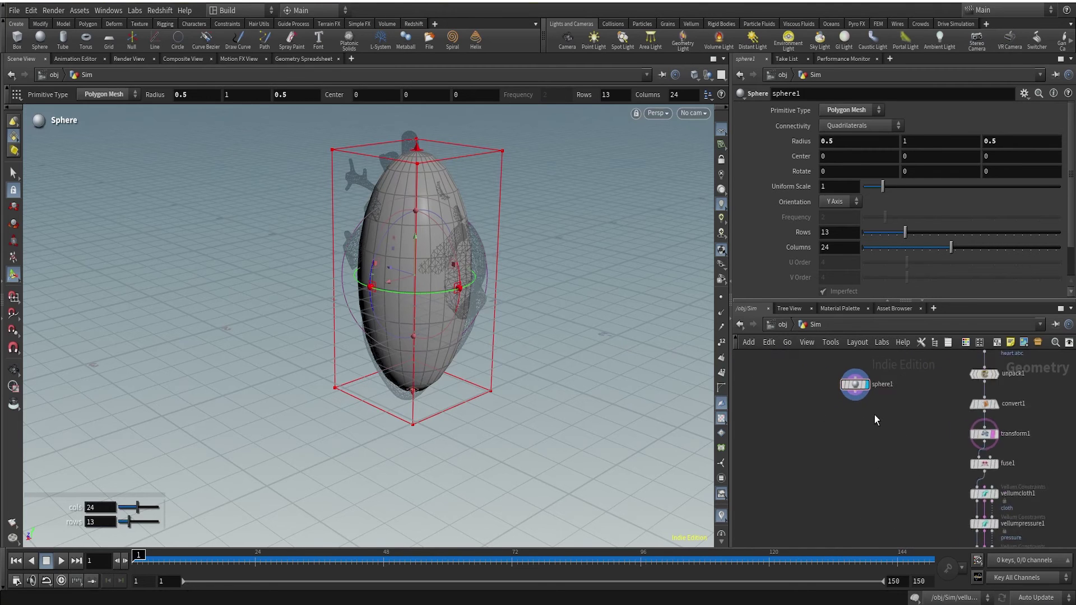
pyautogui.scroll(2, 867, 414)
pyautogui.moveTo(848, 383); pyautogui.dragTo(802, 437)
# Add a Transform node after sphere1 and drag its uniform scale up to about 1.55
pyautogui.write('transf')
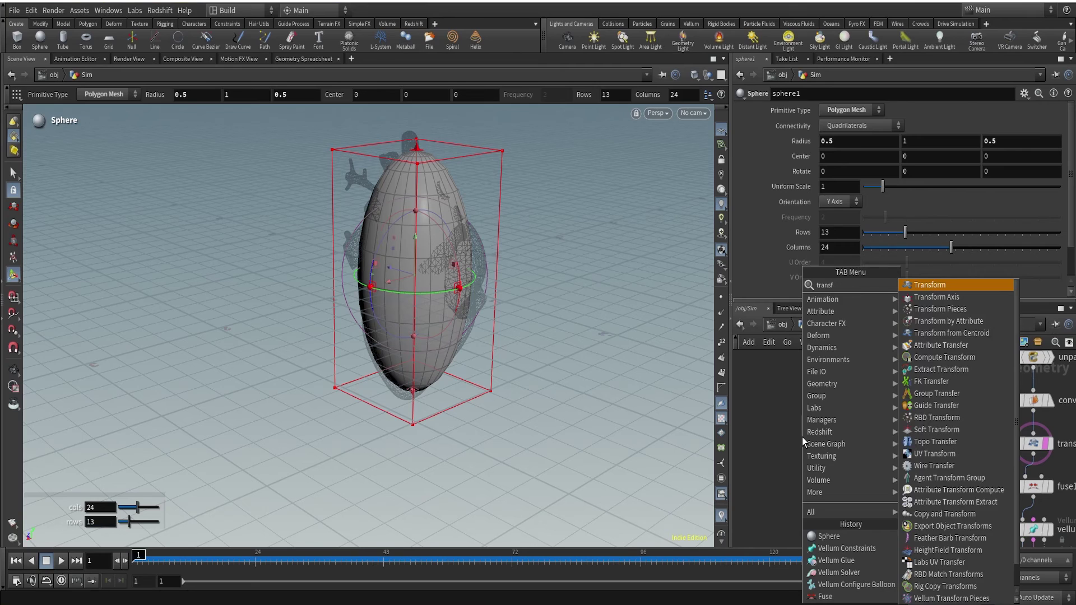
pyautogui.press('Return')
pyautogui.click(802, 437)
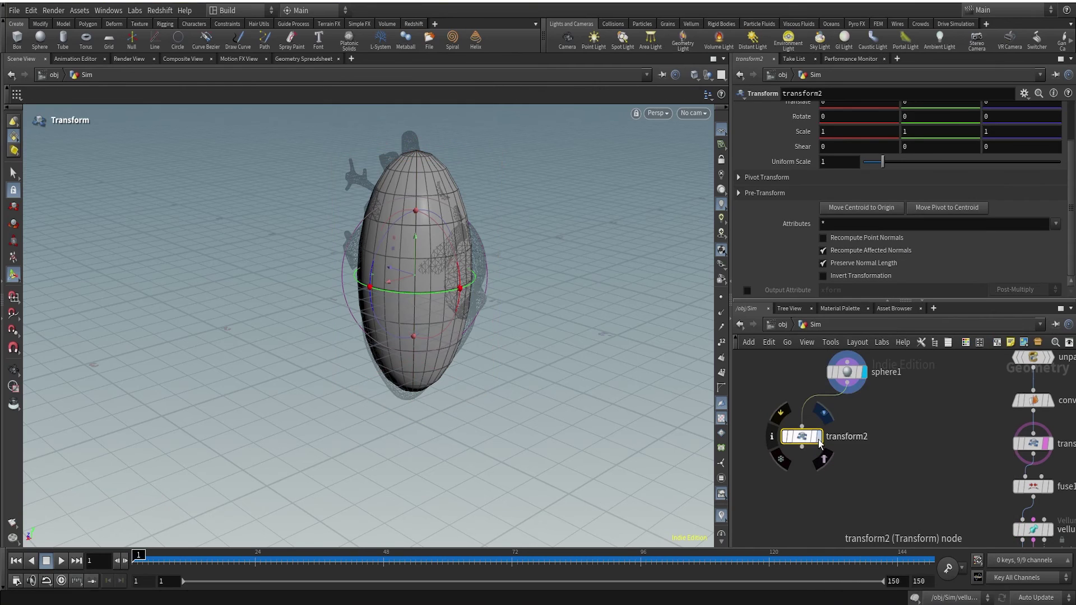
pyautogui.moveTo(844, 163); pyautogui.dragTo(1071, 189, button='middle')
pyautogui.moveTo(858, 162); pyautogui.dragTo(877, 187, button='middle')
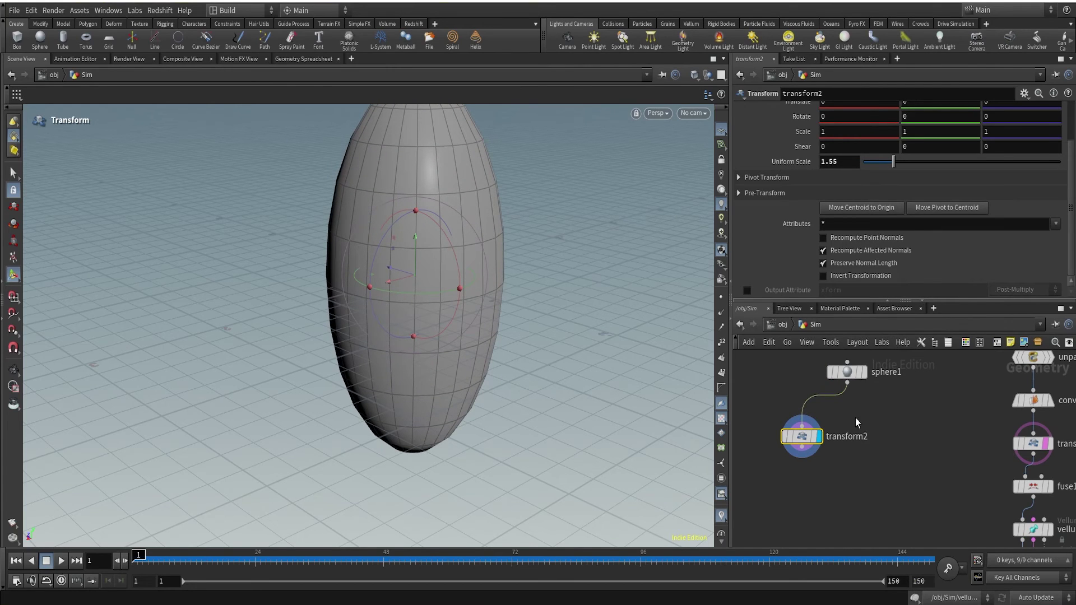
# Template transform2 as a cage, move the display flag to the heart, and nudge scale to 1.57
pyautogui.click(813, 436)
pyautogui.click(1046, 444)
pyautogui.click(1049, 444)
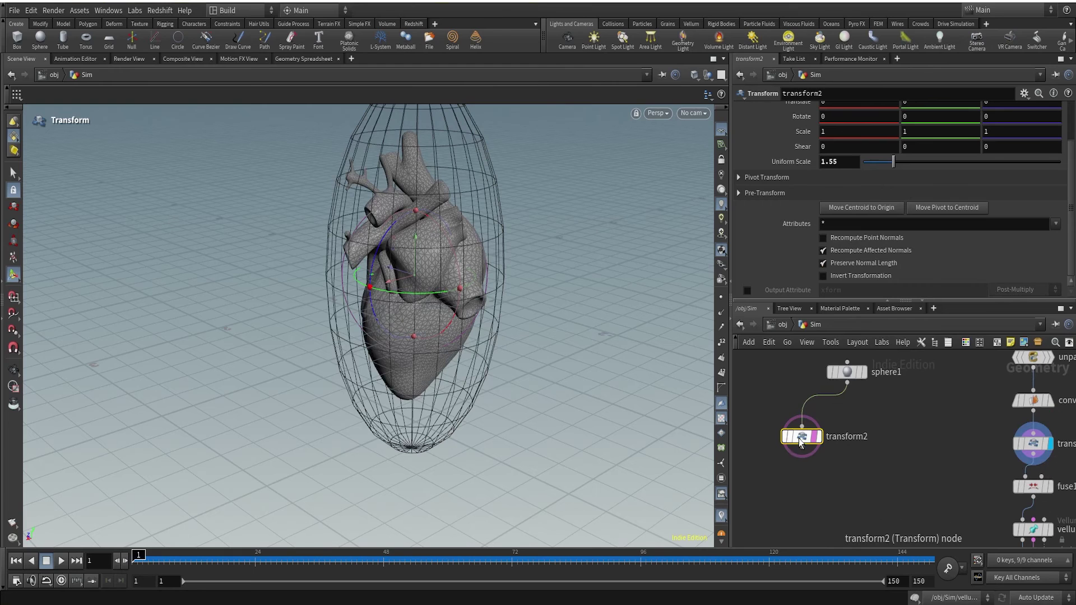
pyautogui.moveTo(857, 162); pyautogui.dragTo(874, 191, button='middle')
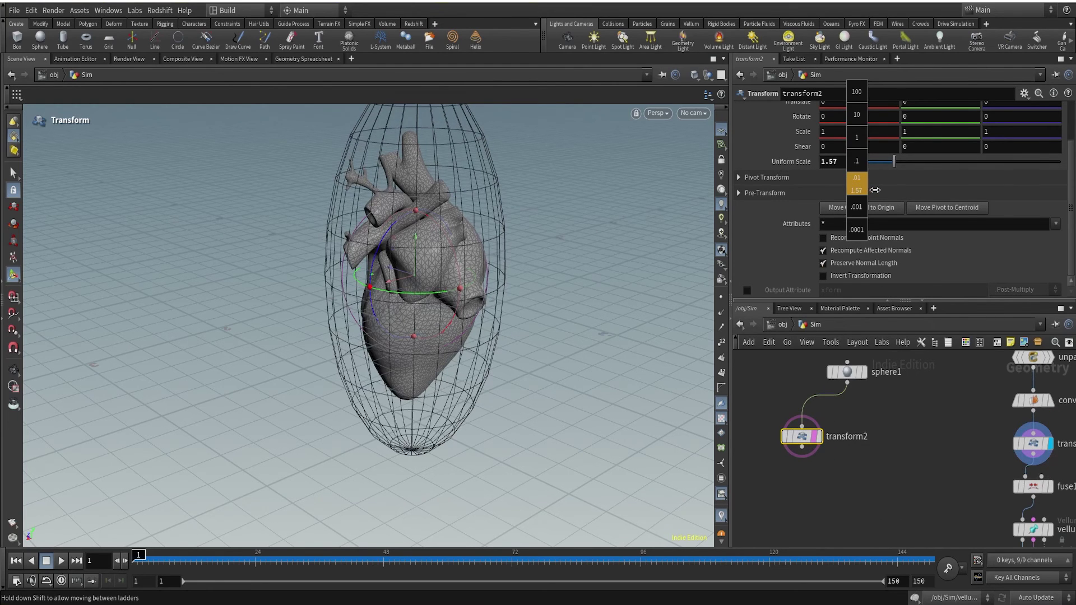
# Orbit beneath the model to check the heart inside the ellipsoid cage
pyautogui.press('Escape')
pyautogui.moveTo(346, 212); pyautogui.dragTo(463, 300)
pyautogui.press('Escape')
pyautogui.press('t')
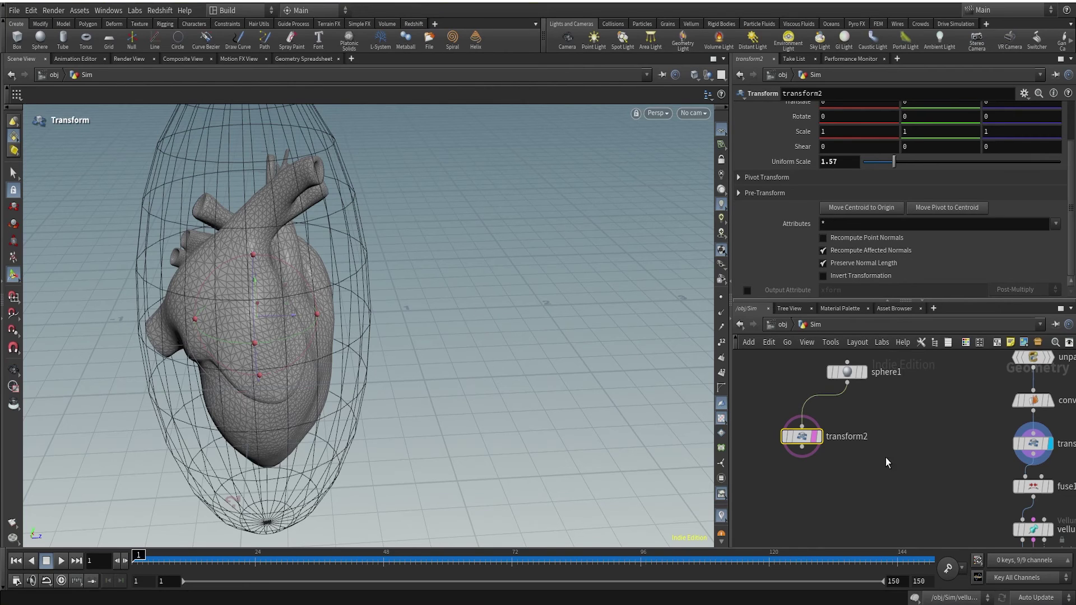
pyautogui.moveTo(893, 472); pyautogui.dragTo(892, 413, button='middle')
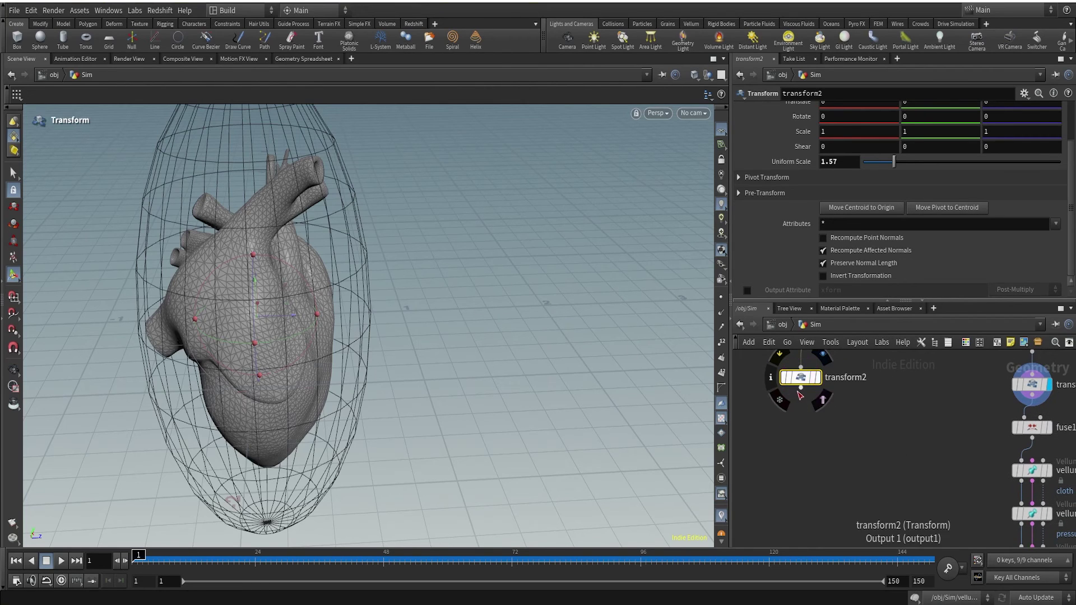
pyautogui.moveTo(800, 396); pyautogui.dragTo(845, 453)
# Add a Remesh node after transform2, display it, and set Target Size to 0.05
pyautogui.write('remesh')
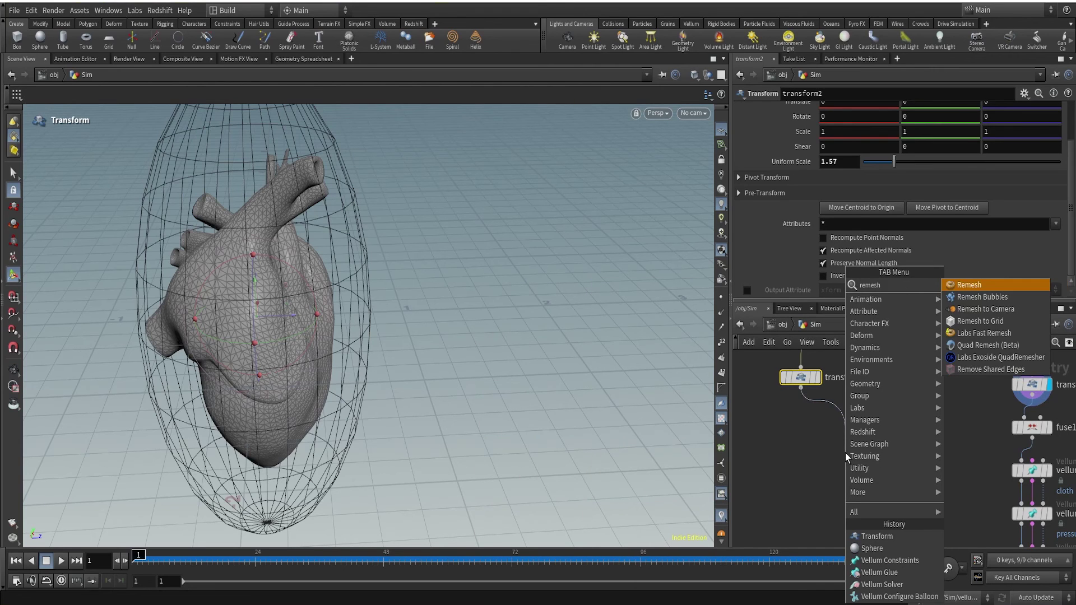
pyautogui.press('Return')
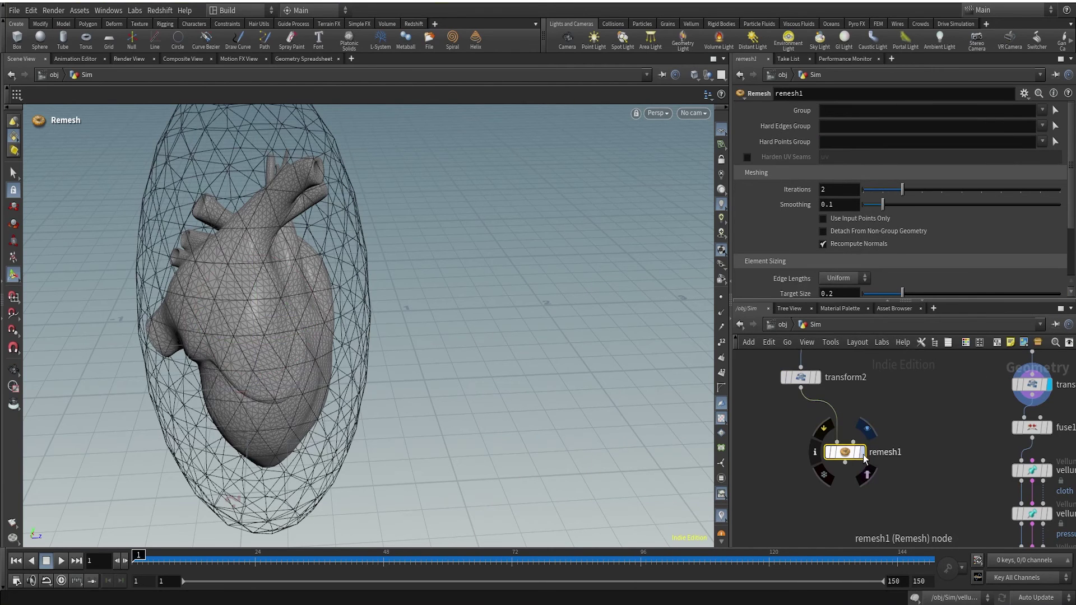
pyautogui.click(862, 453)
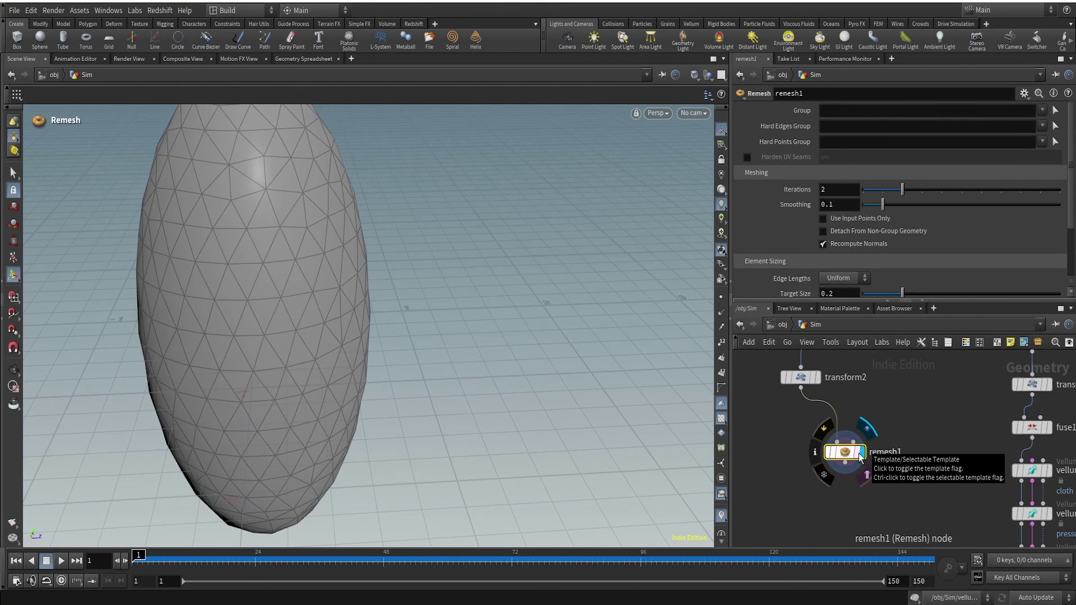
pyautogui.scroll(-2, 862, 240)
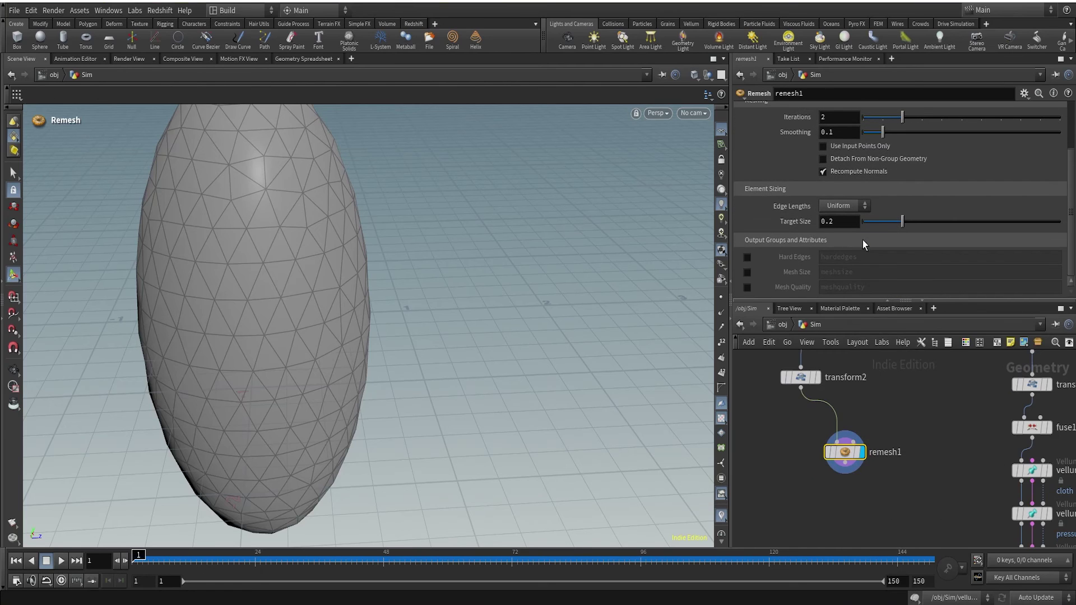
pyautogui.click(838, 222)
pyautogui.write('0.05')
pyautogui.press('Return')
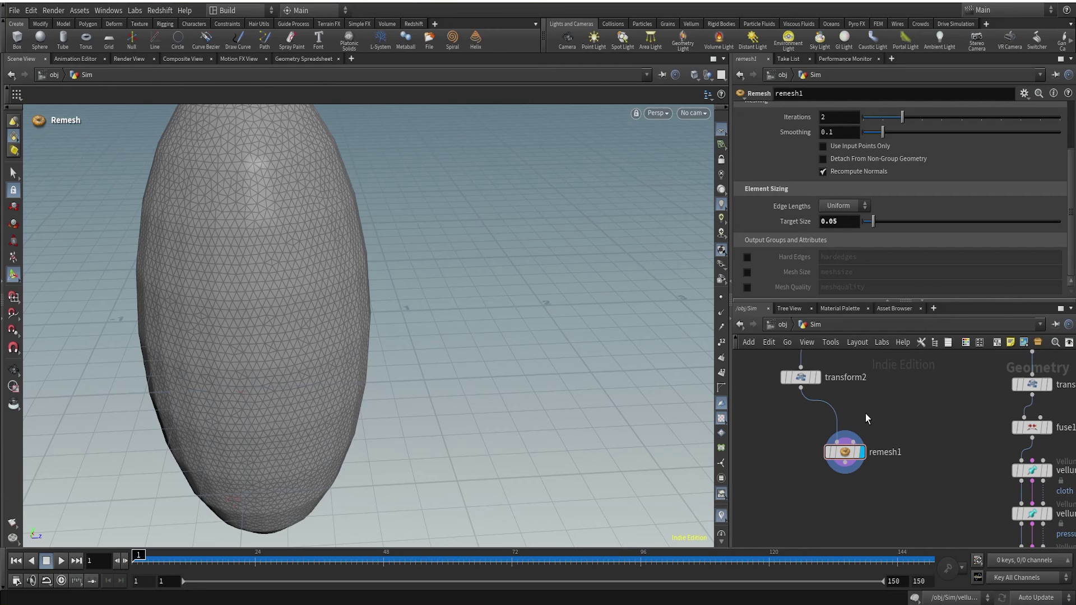
# Select transform2 and display its output to inspect the quad mesh
pyautogui.click(799, 378)
pyautogui.scroll(3, 876, 135)
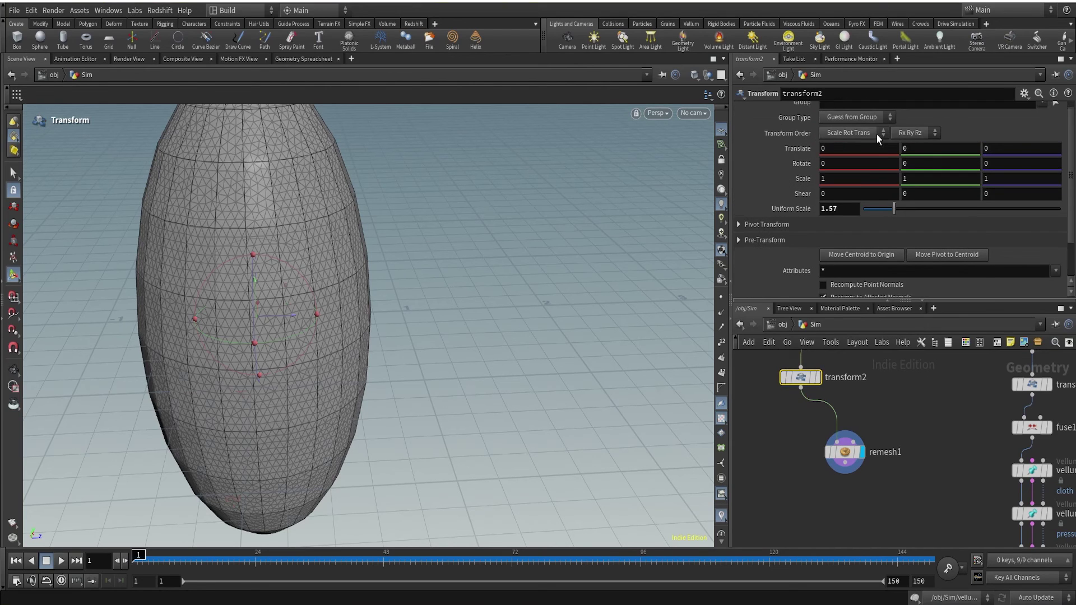
pyautogui.click(818, 377)
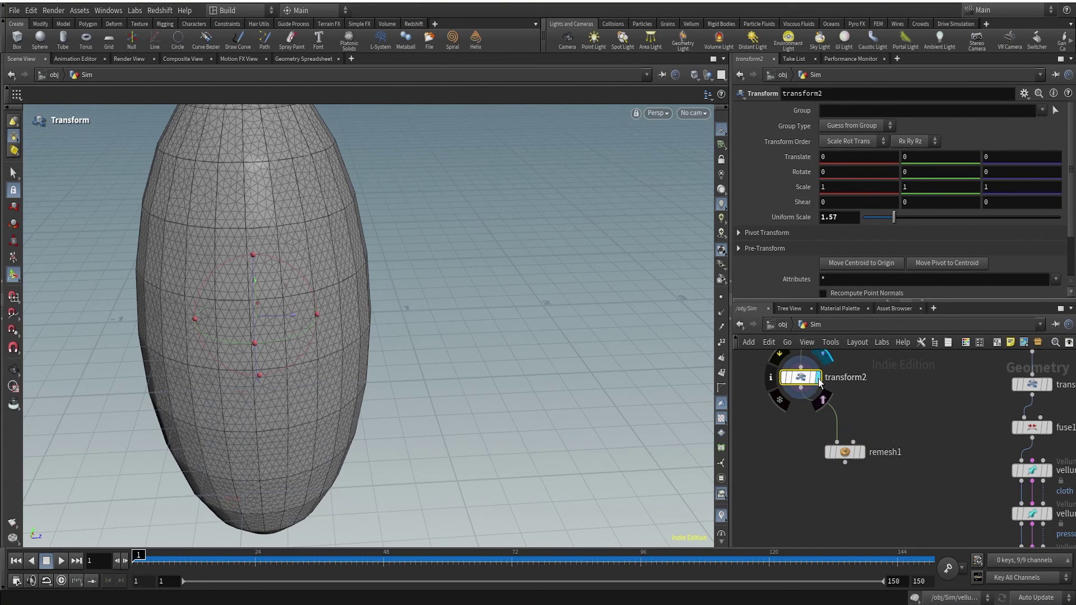
pyautogui.scroll(-3, 862, 427)
pyautogui.scroll(3, 862, 426)
# Make sphere1 a Polygon primitive with frequency 10
pyautogui.click(838, 389)
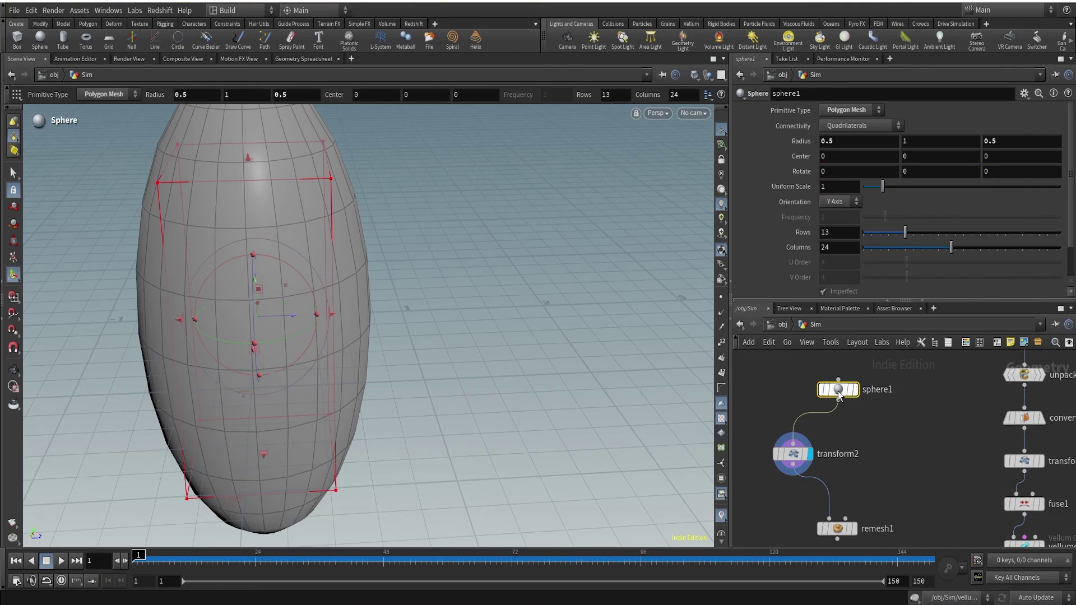
pyautogui.click(852, 110)
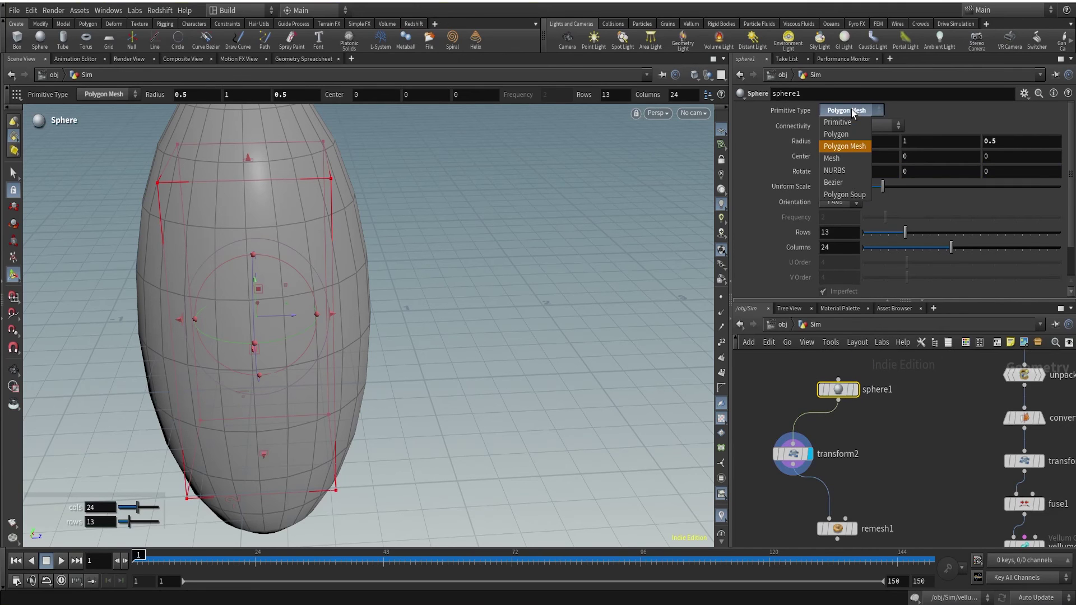
pyautogui.click(854, 133)
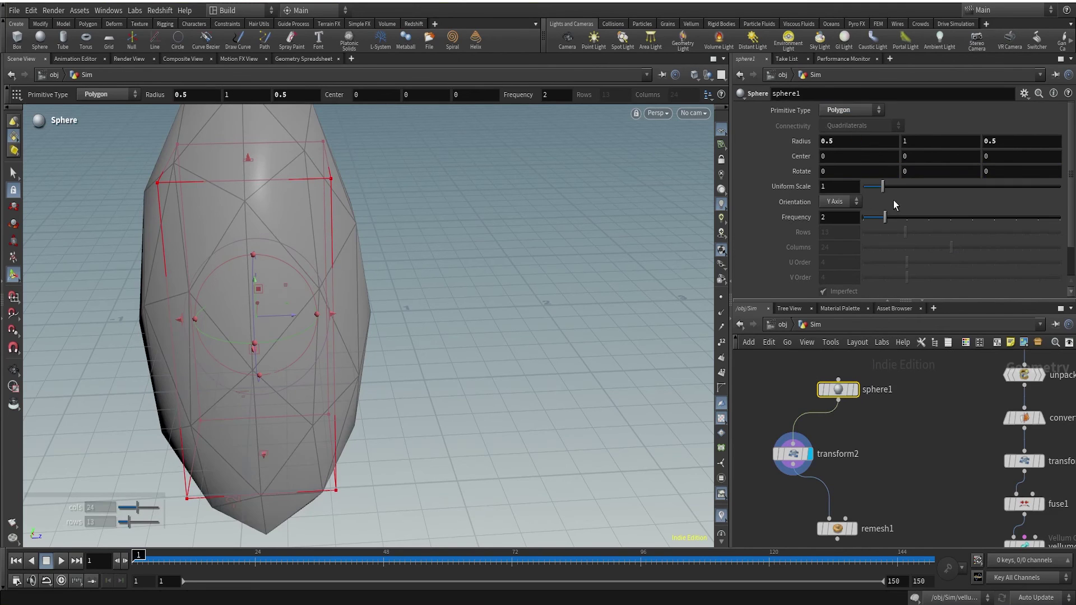
pyautogui.moveTo(888, 217); pyautogui.dragTo(1059, 217)
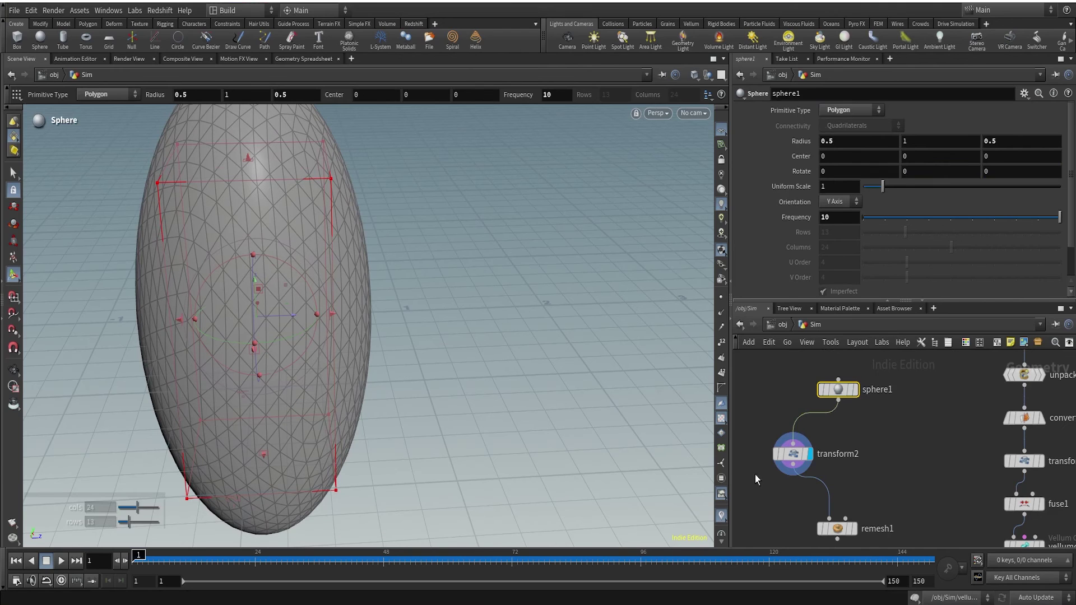
# Select remesh1 and set its display flag to show the smooth remeshed ellipsoid
pyautogui.scroll(-2, 882, 492)
pyautogui.moveTo(868, 512); pyautogui.dragTo(867, 436, button='middle')
pyautogui.scroll(3, 866, 437)
pyautogui.scroll(1, 867, 440)
pyautogui.click(835, 442)
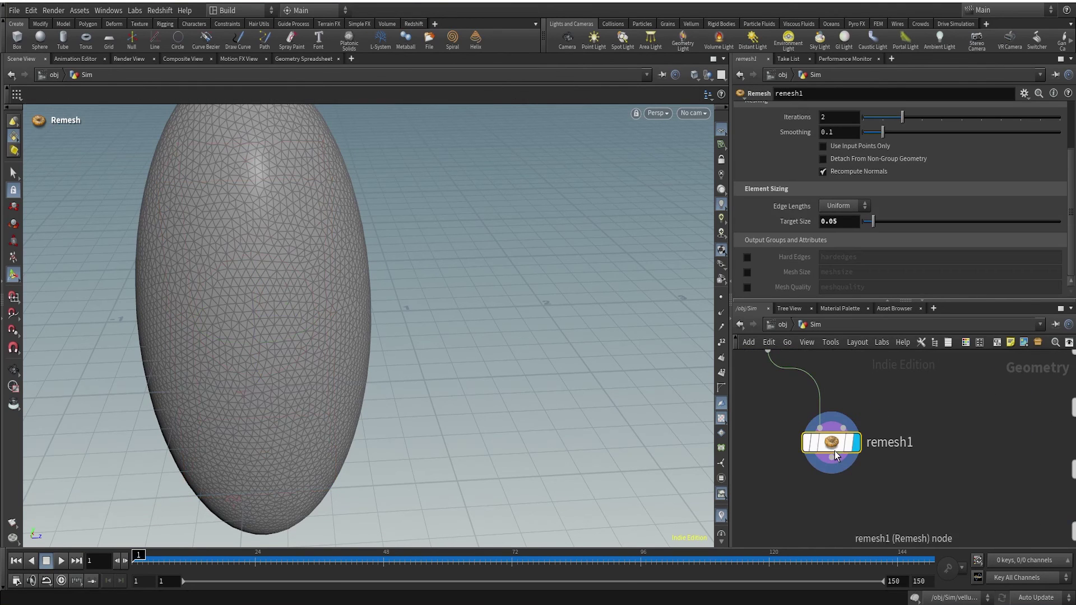
# Display the heart's fuse1 node with remesh1 templated as a wireframe reference
pyautogui.moveTo(316, 283); pyautogui.dragTo(196, 250)
pyautogui.scroll(-4, 954, 445)
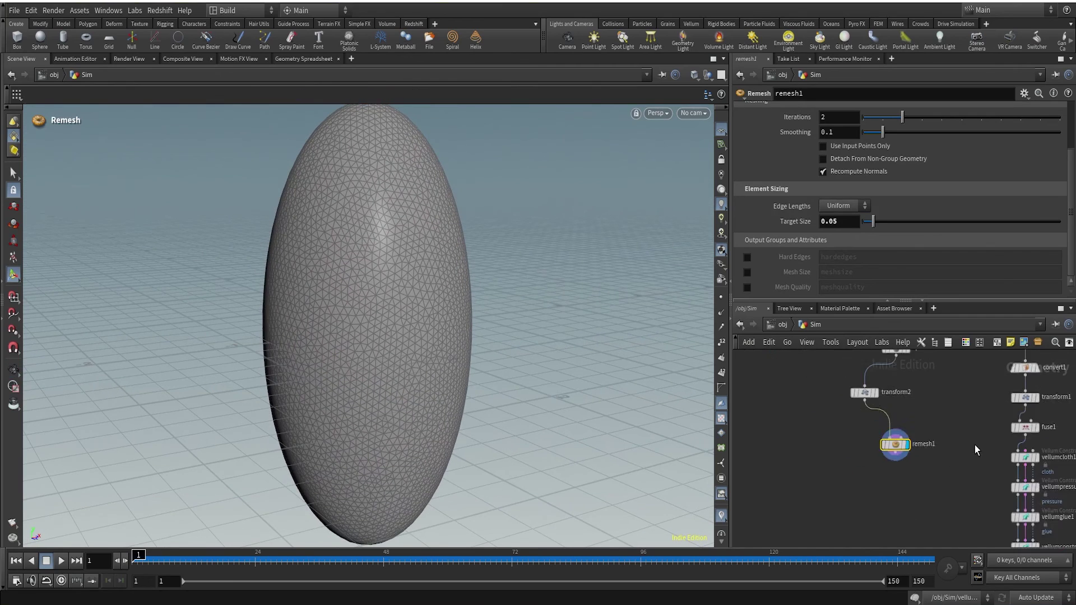
pyautogui.moveTo(1032, 438); pyautogui.dragTo(949, 426, button='middle')
pyautogui.scroll(2, 950, 427)
pyautogui.click(955, 410)
pyautogui.moveTo(838, 455); pyautogui.dragTo(916, 421, button='middle')
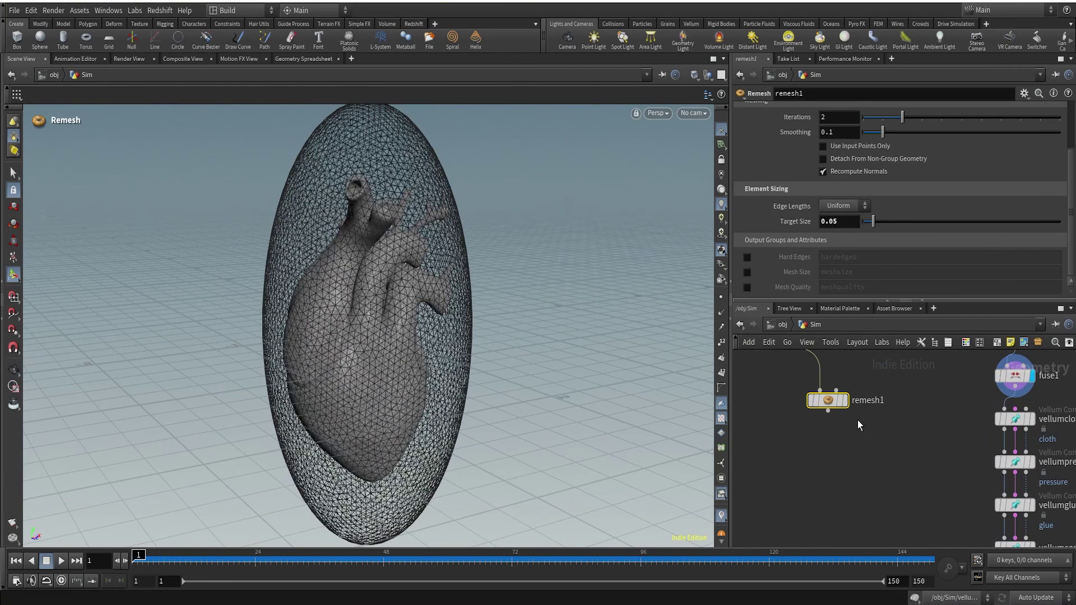
pyautogui.click(848, 417)
pyautogui.click(919, 466)
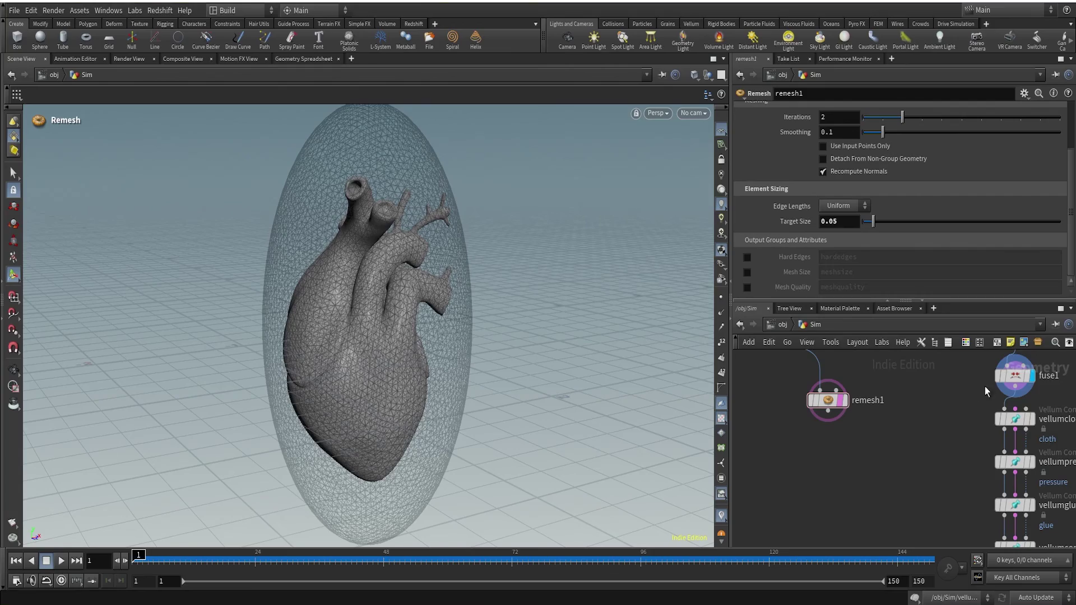
pyautogui.click(829, 400)
# Dolly and orbit the view to confirm the heart sits fully inside the egg
pyautogui.click(850, 462)
pyautogui.keyDown('alt'); pyautogui.moveTo(367, 338); pyautogui.dragTo(358, 339, button='right'); pyautogui.keyUp('alt')
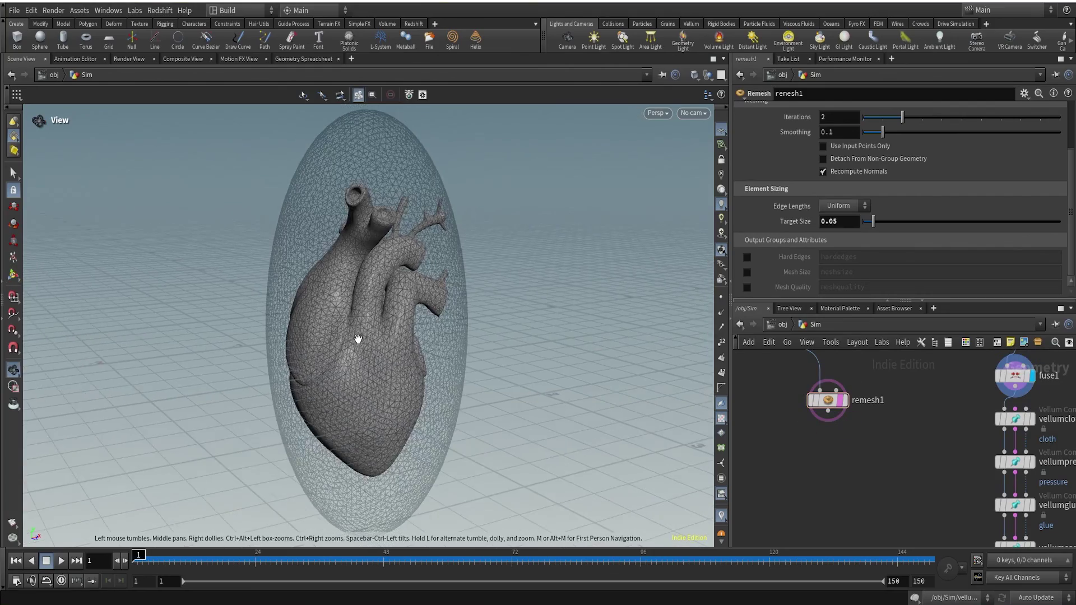
pyautogui.moveTo(358, 338); pyautogui.dragTo(331, 313)
pyautogui.moveTo(876, 437); pyautogui.dragTo(925, 480, button='middle')
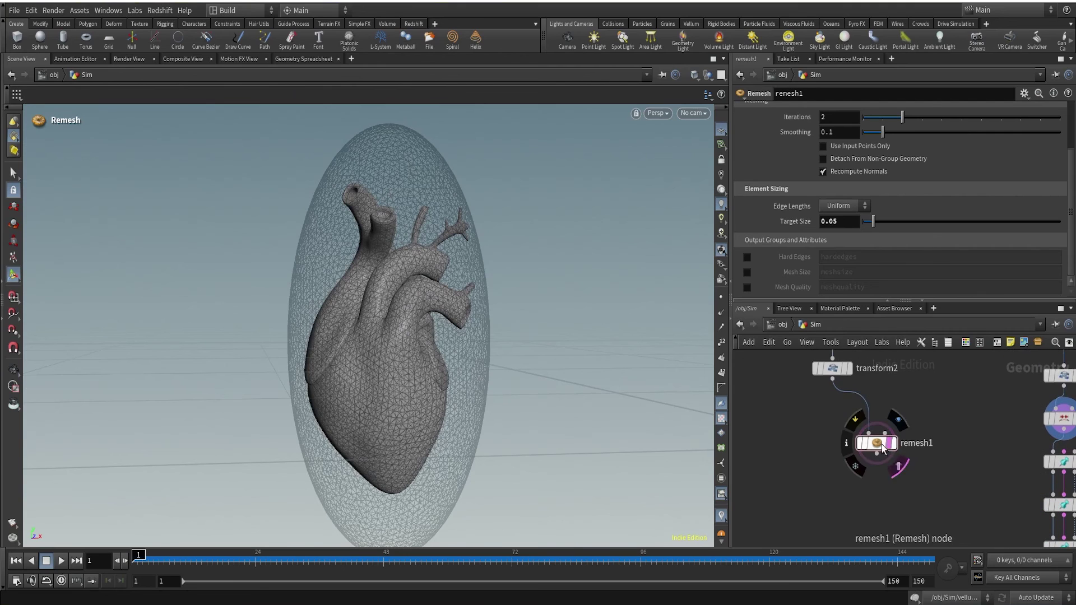
# Move remesh1 under transform2, clear its template flag, and display the shaded egg again
pyautogui.moveTo(882, 445); pyautogui.dragTo(838, 427)
pyautogui.click(855, 451)
pyautogui.click(854, 403)
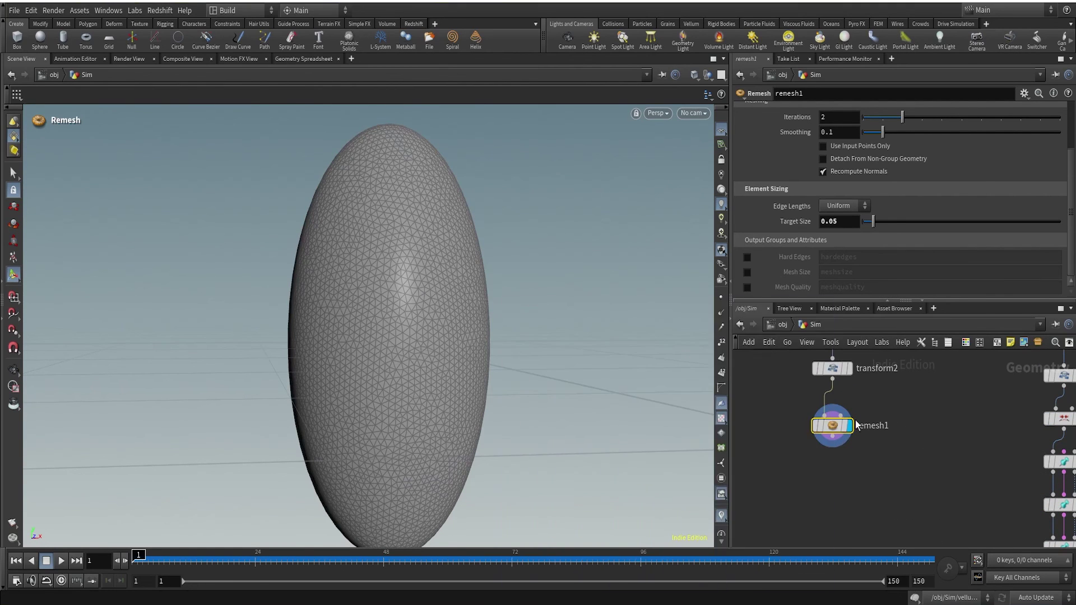
pyautogui.click(834, 437)
# Add a Group Create node after remesh1 with group type Points and name cloth
pyautogui.press('Tab')
pyautogui.write('group')
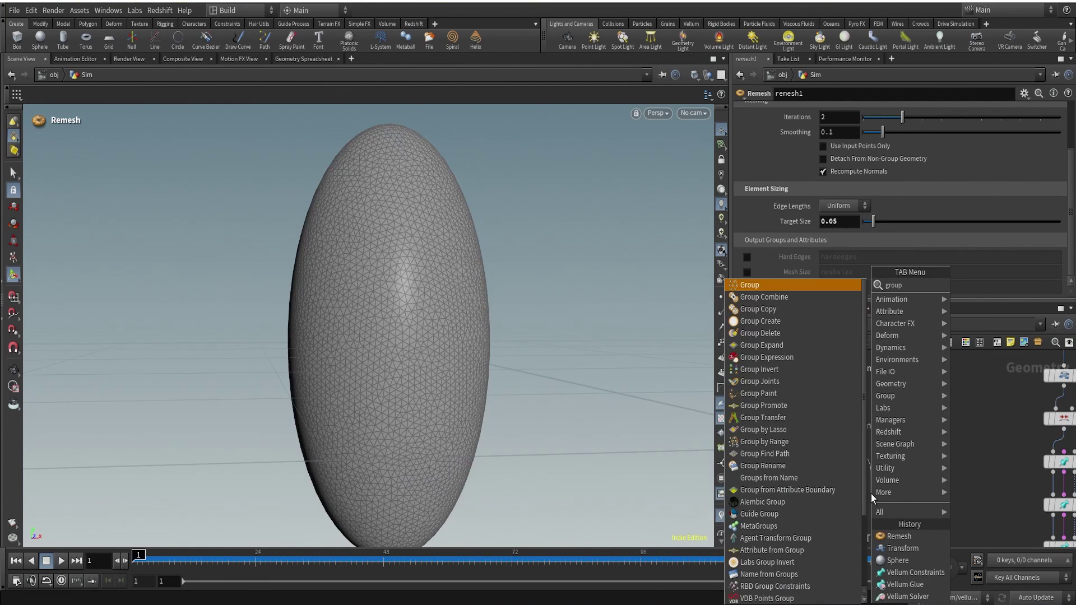
pyautogui.press('Return')
pyautogui.click(871, 493)
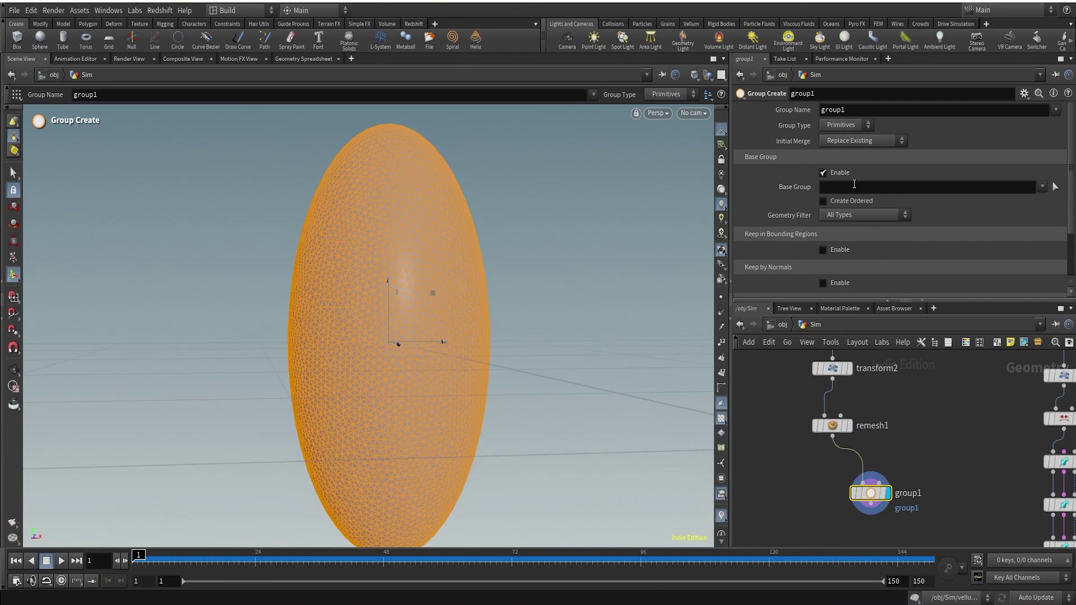
pyautogui.click(838, 149)
pyautogui.doubleClick(835, 110)
pyautogui.write('c')
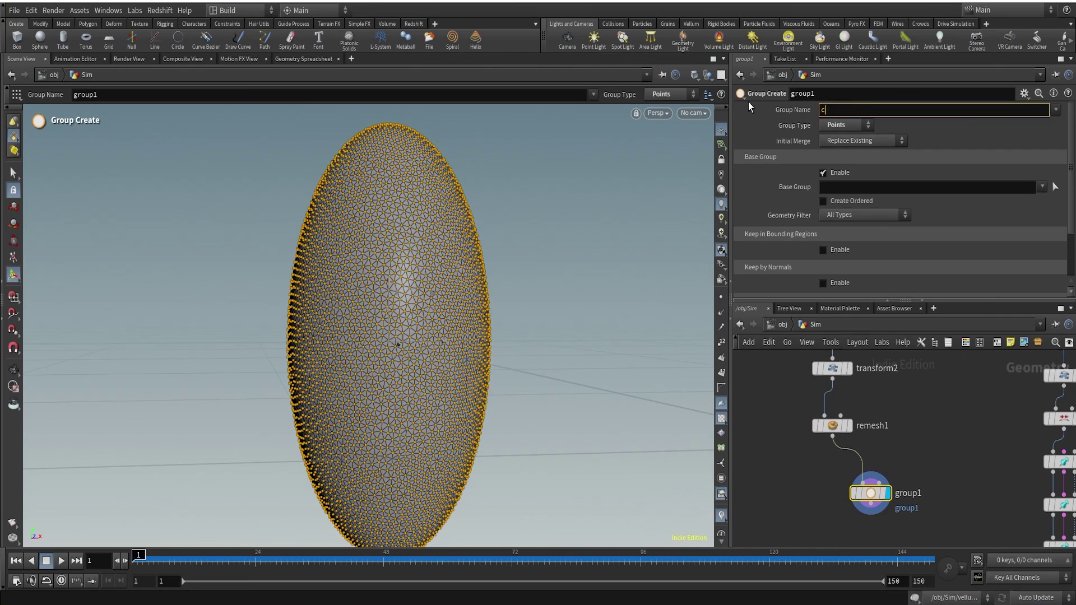
pyautogui.write('loth')
pyautogui.press('Return')
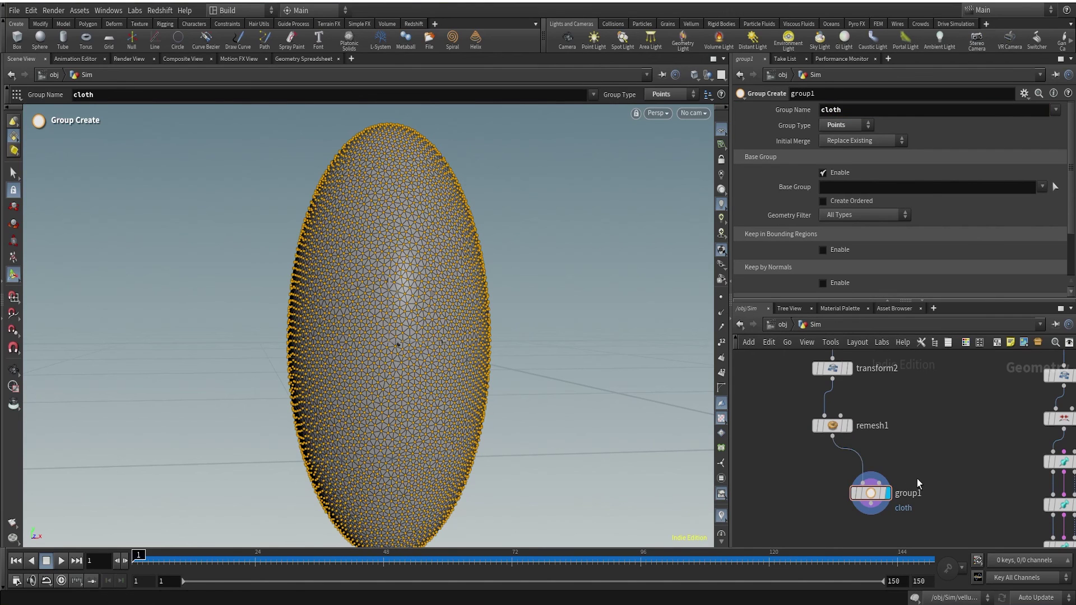
# Arrange group1 under remesh1 and search 'velclo' for a Vellum cloth node from its output
pyautogui.moveTo(871, 494); pyautogui.dragTo(845, 483)
pyautogui.moveTo(912, 478); pyautogui.dragTo(894, 361, button='middle')
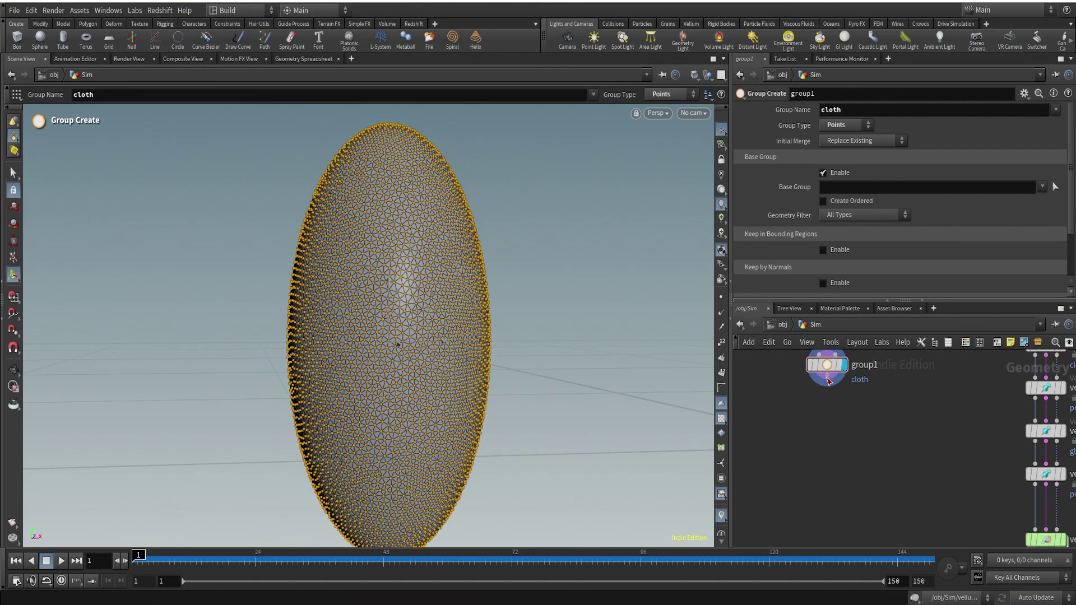
pyautogui.click(829, 378)
pyautogui.press('Tab')
pyautogui.write('ve')
pyautogui.write('lclo')
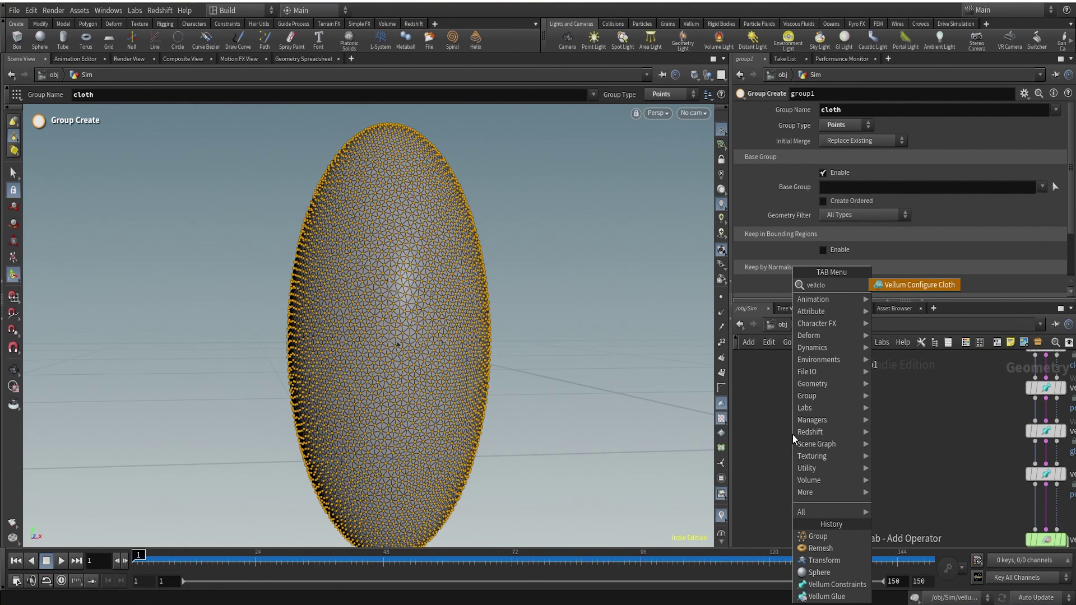
# Create a Vellum Configure Cloth node from group1 with group type set to Points
pyautogui.press('Return')
pyautogui.click(793, 435)
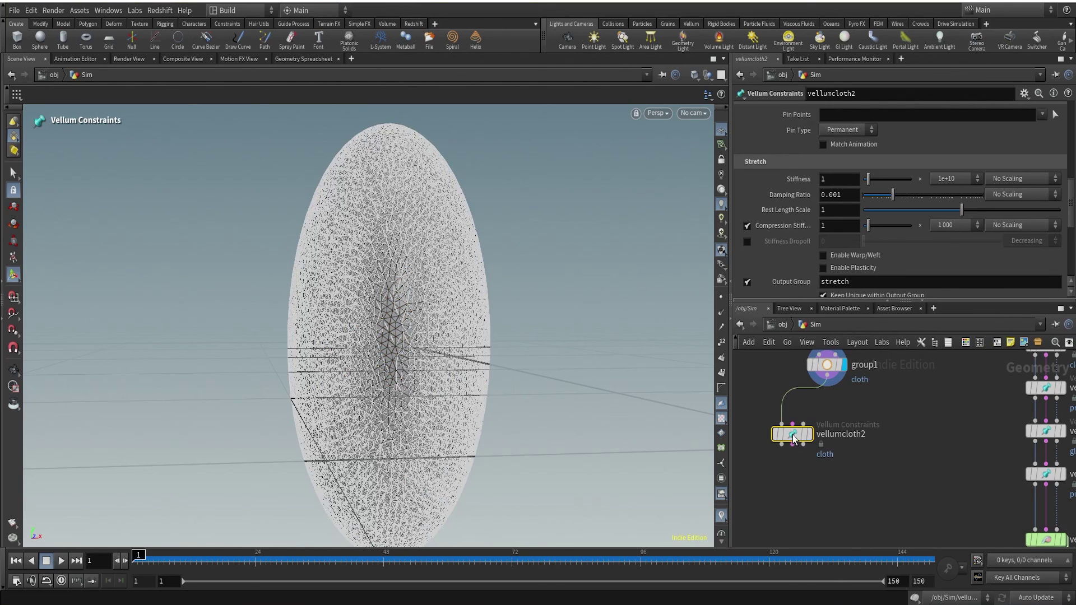
pyautogui.scroll(1, 870, 162)
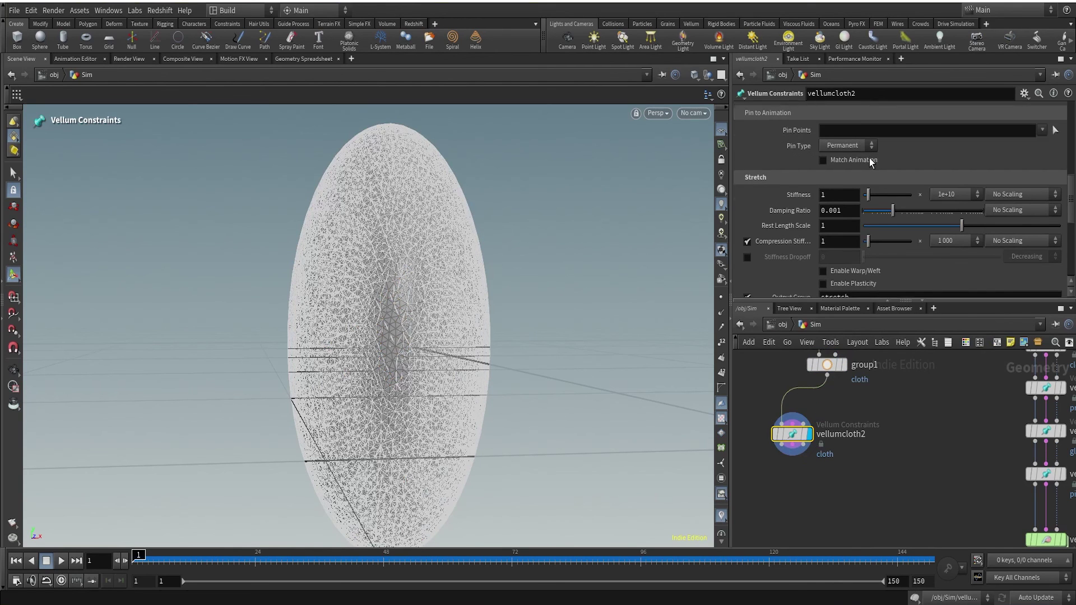
pyautogui.scroll(10, 870, 162)
pyautogui.scroll(2, 878, 178)
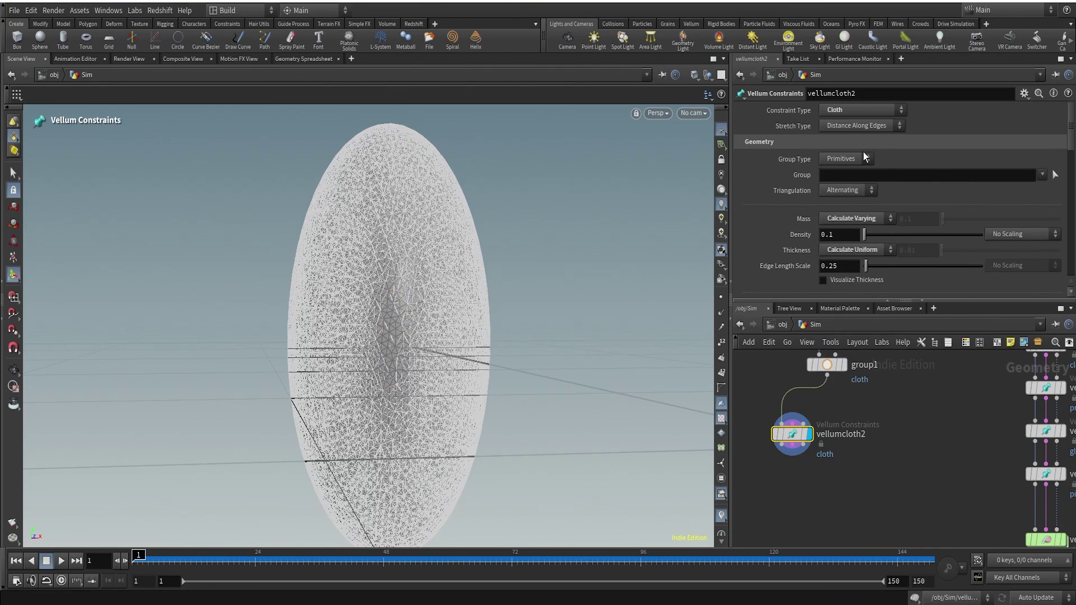
pyautogui.click(846, 159)
pyautogui.click(843, 181)
# Set the cloth's stretch stiffness multiplier to 1e+7 and rest length scale to 0.9
pyautogui.scroll(-5, 805, 244)
pyautogui.scroll(-4, 802, 241)
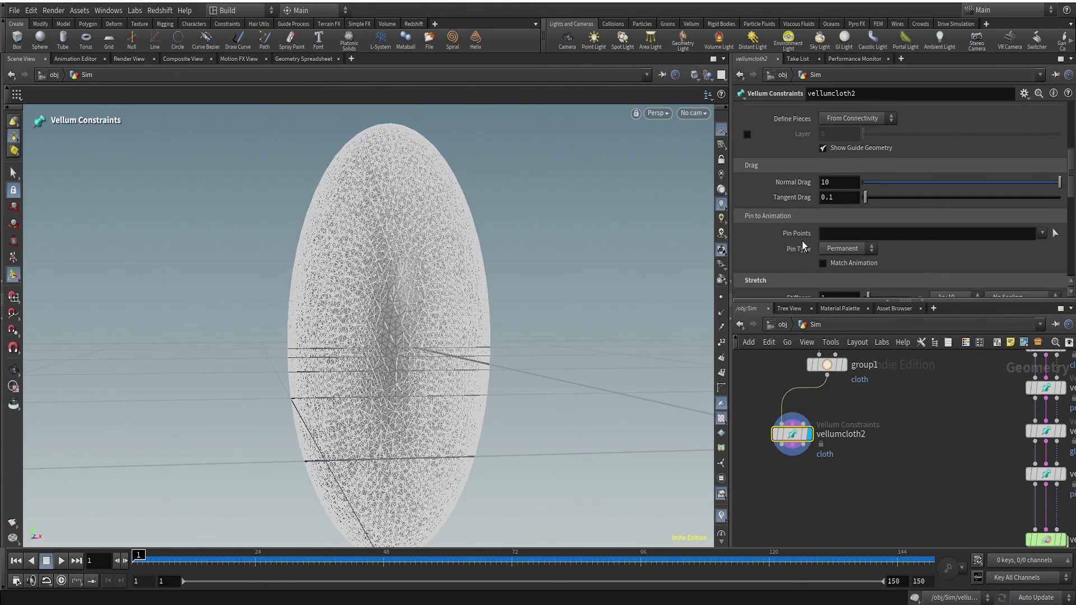
pyautogui.scroll(-3, 786, 247)
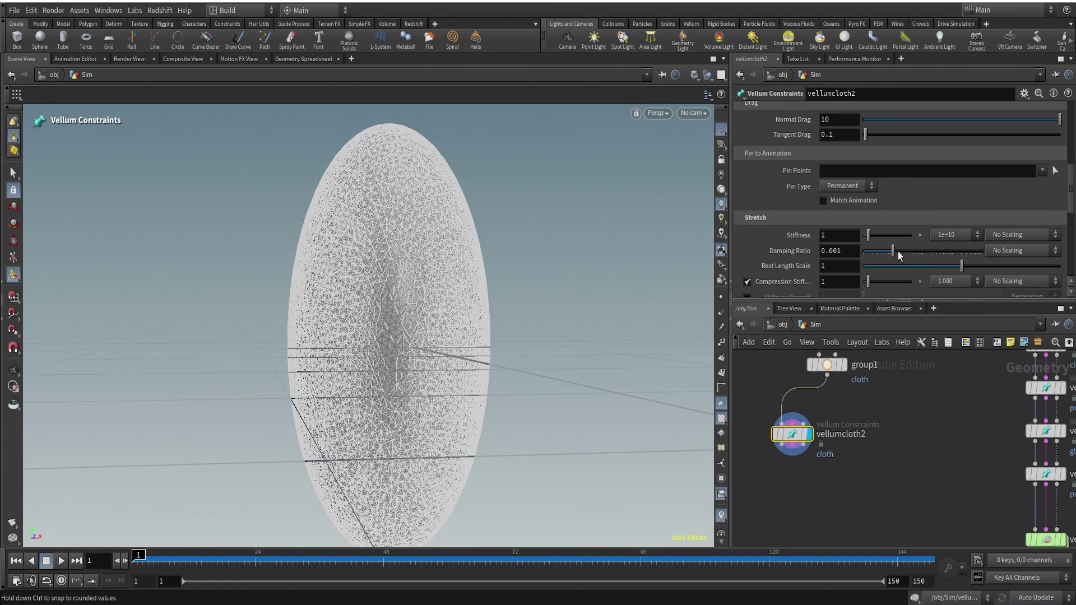
pyautogui.scroll(-1, 898, 251)
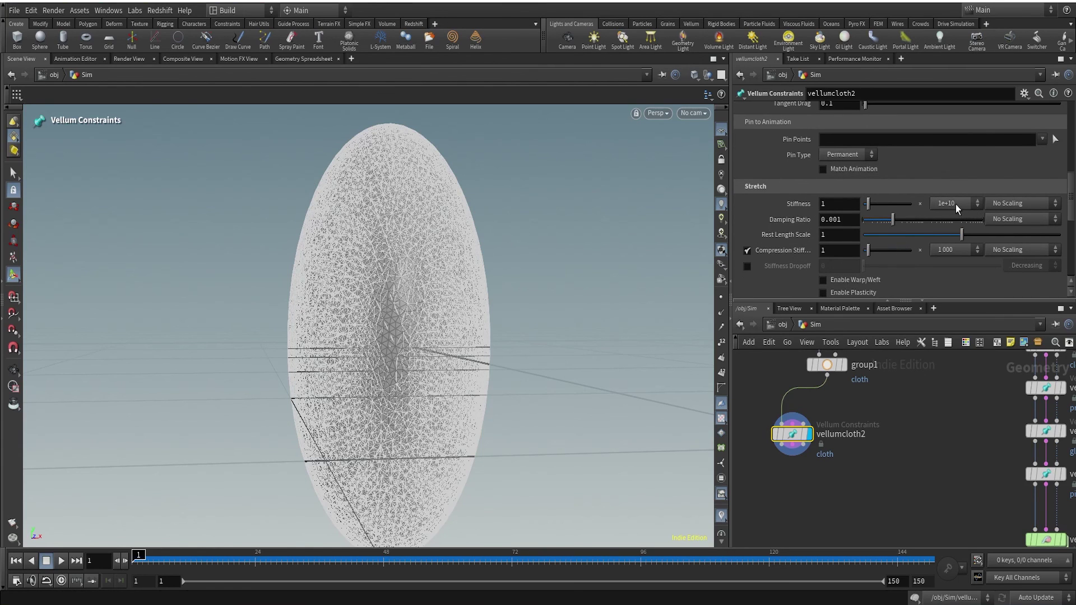
pyautogui.click(956, 204)
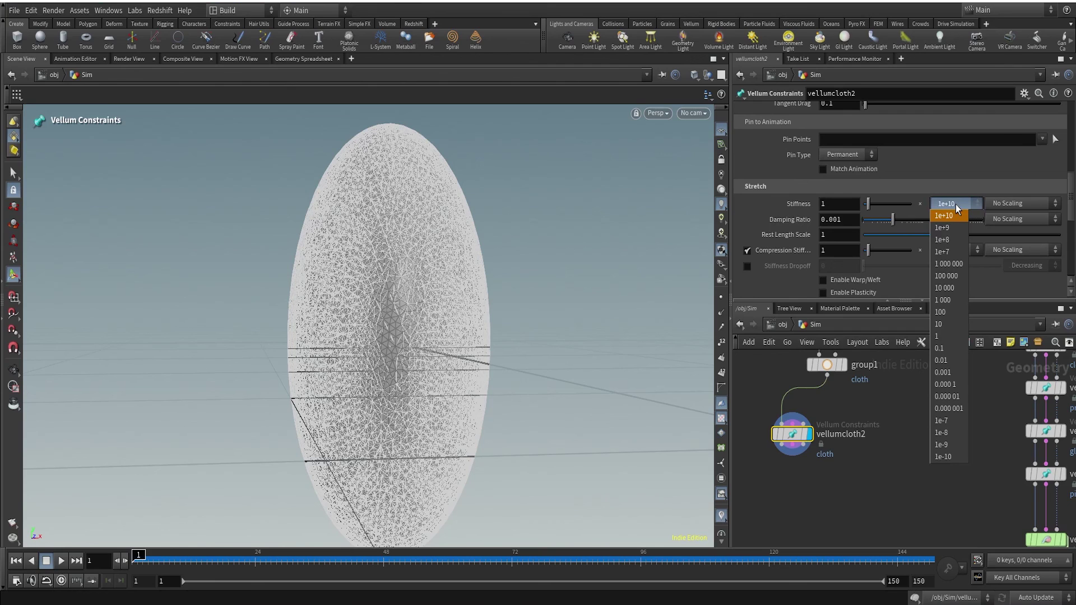
pyautogui.click(953, 251)
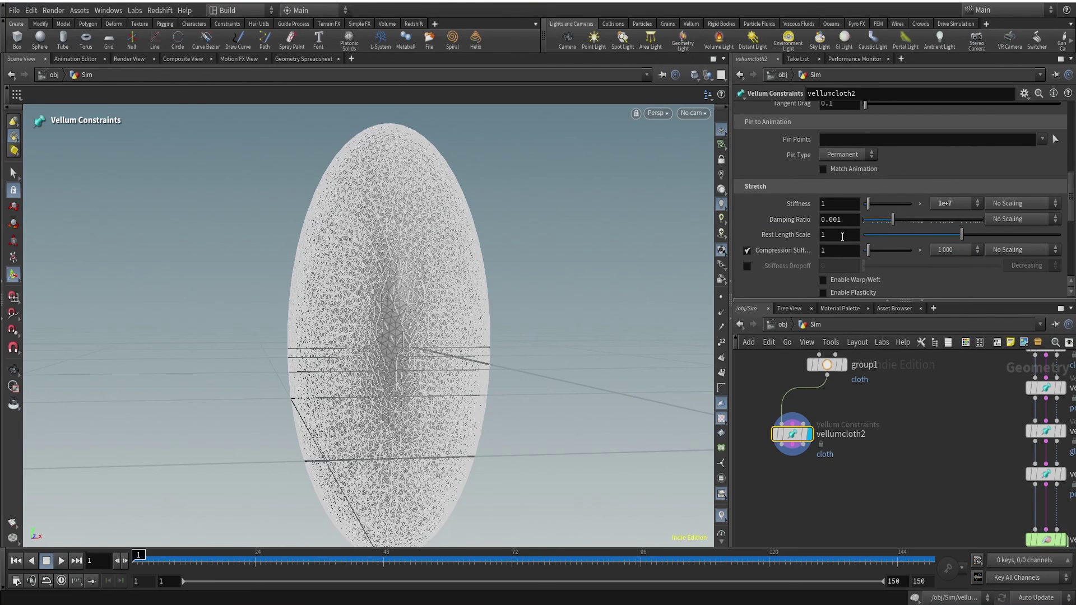
pyautogui.click(818, 235)
pyautogui.write('0.9')
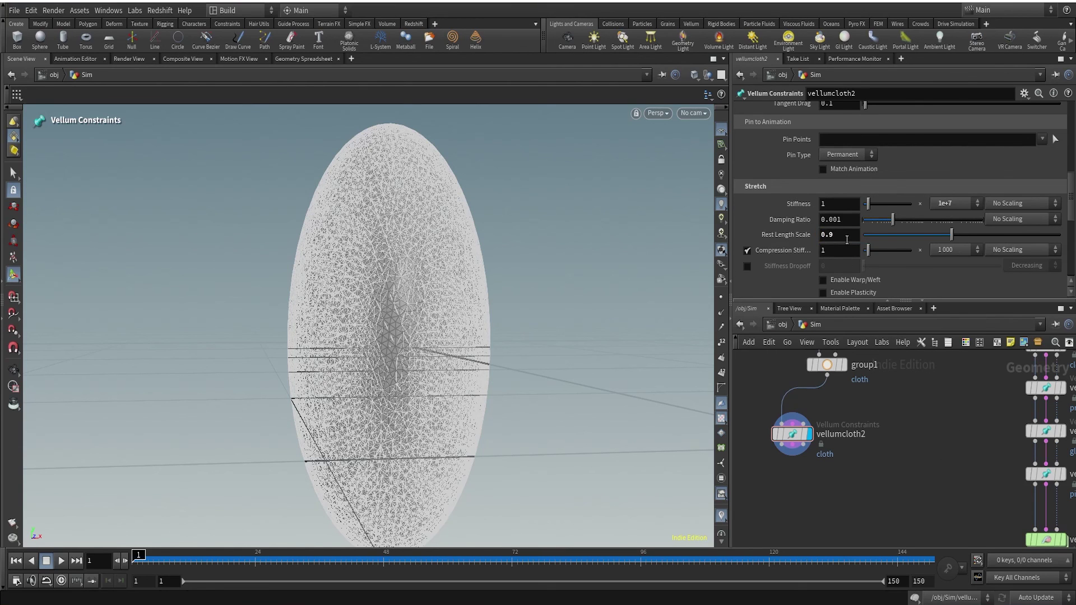
pyautogui.press('Return')
pyautogui.scroll(-8, 843, 224)
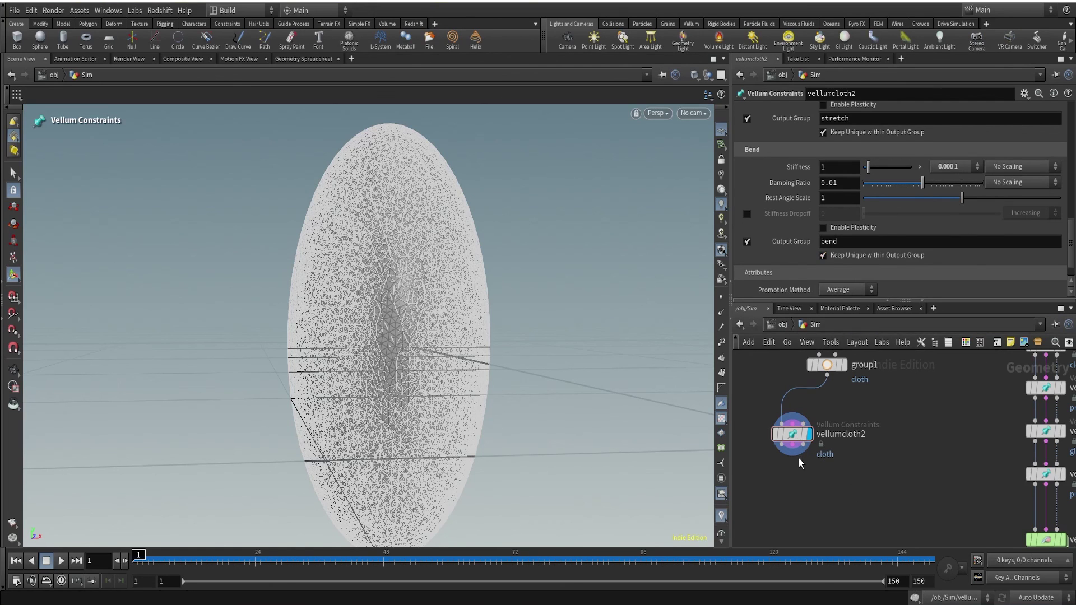
# Append a Vellum Pack node below the cloth node
pyautogui.click(792, 444)
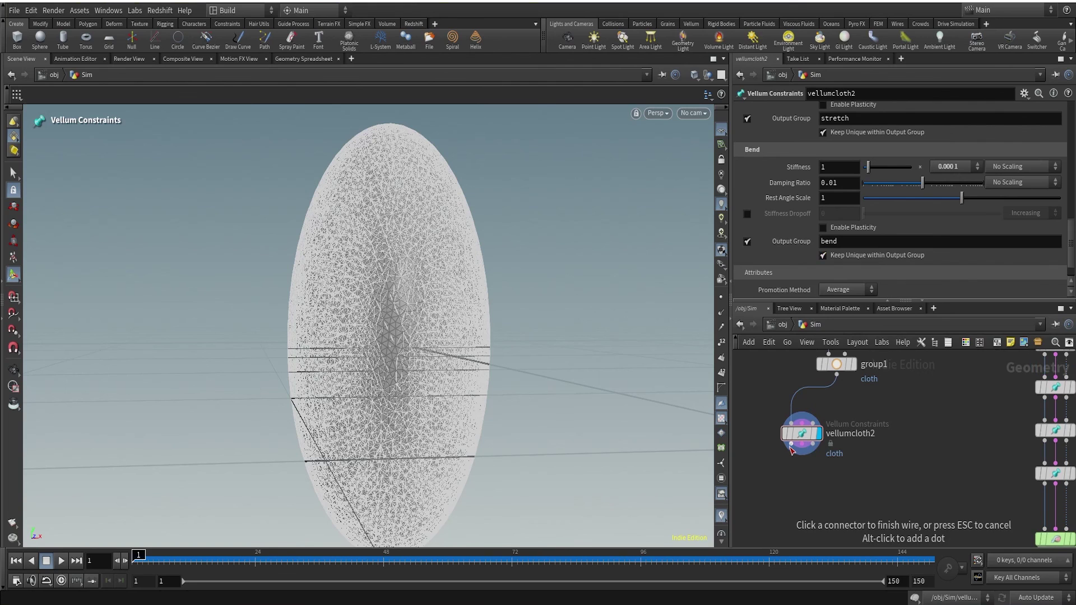
pyautogui.click(806, 478)
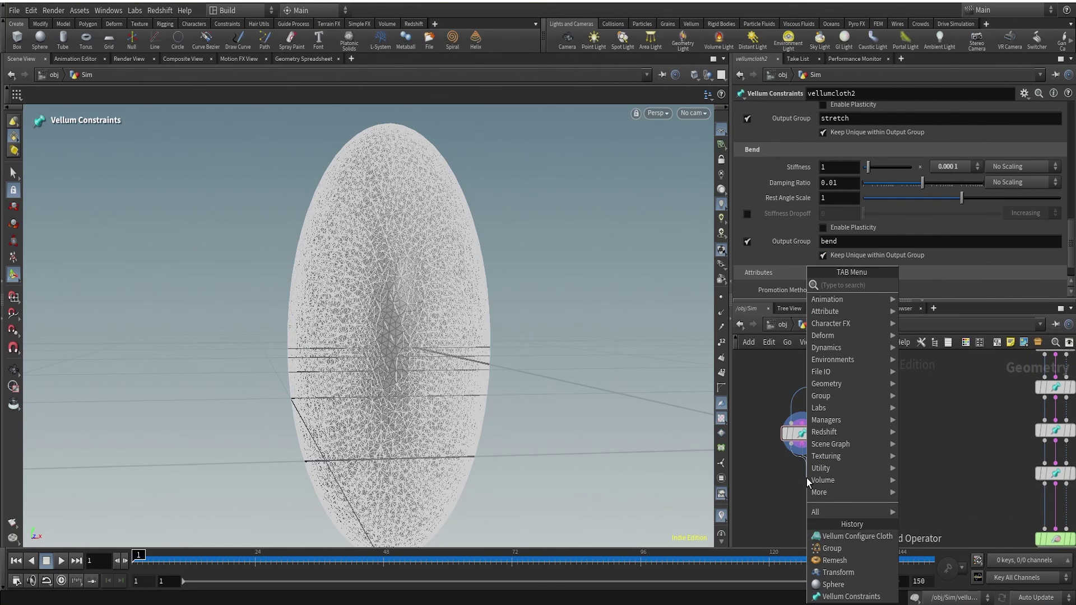
pyautogui.write('vp')
pyautogui.press('Return')
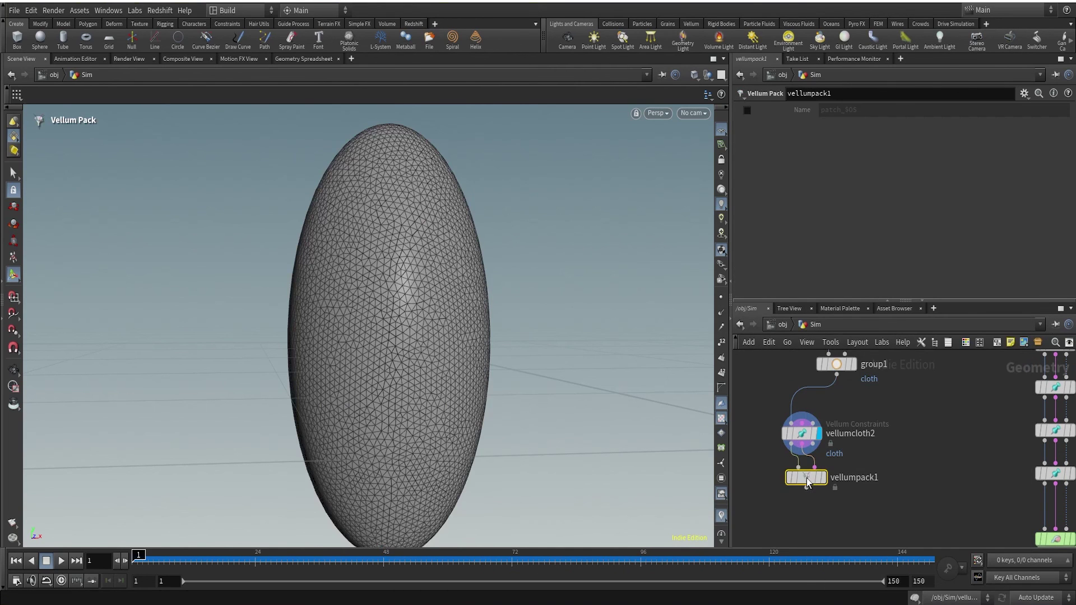
pyautogui.click(806, 496)
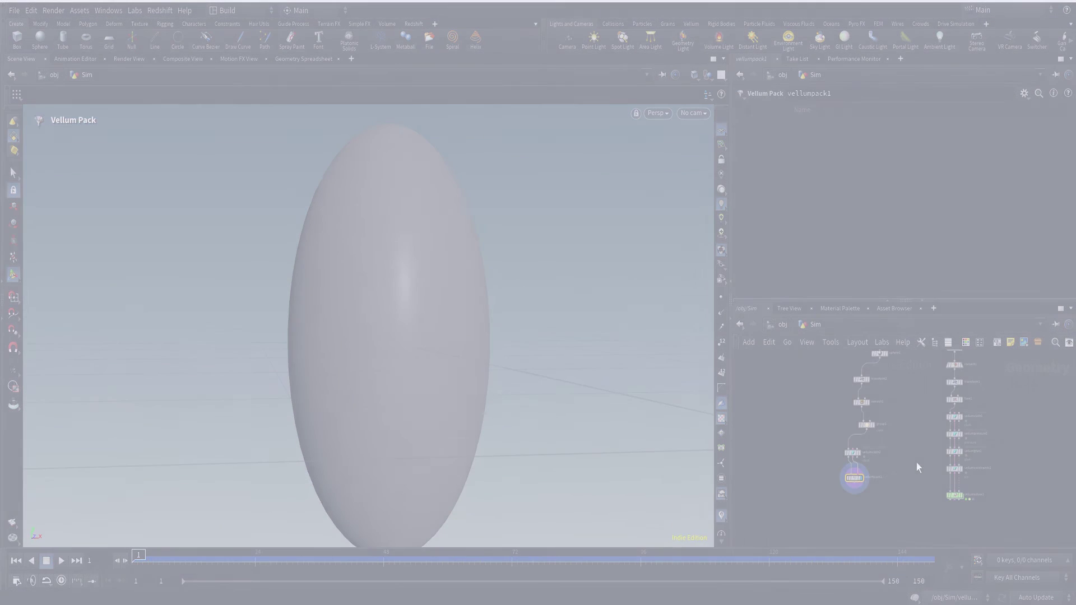